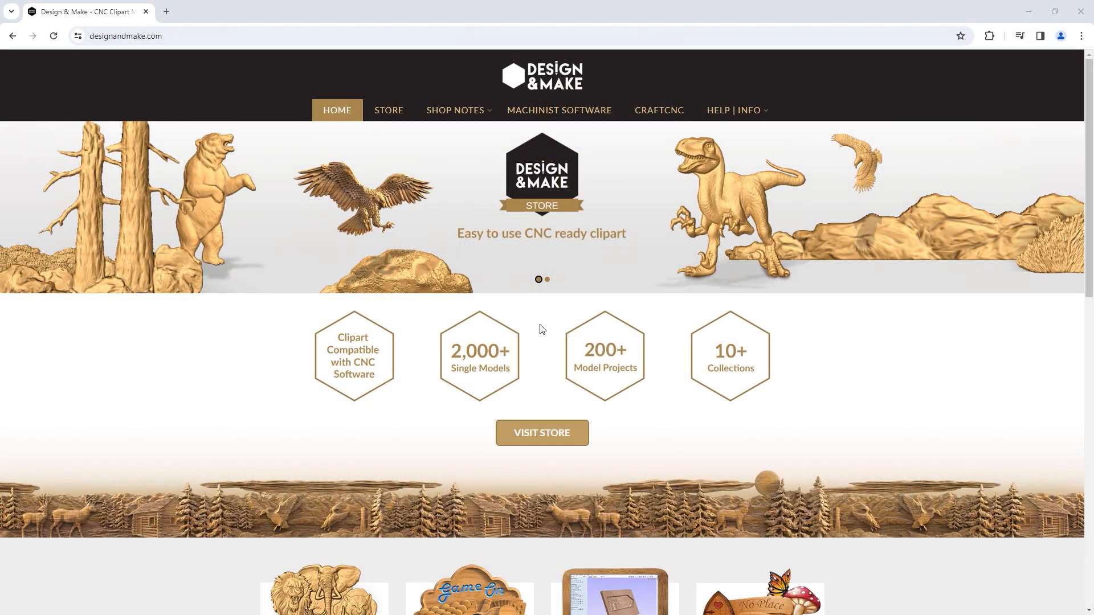
- Look over the Design & Make home page and go to its store
scroll(539, 325, "down", 1)
scroll(540, 328, "down", 6)
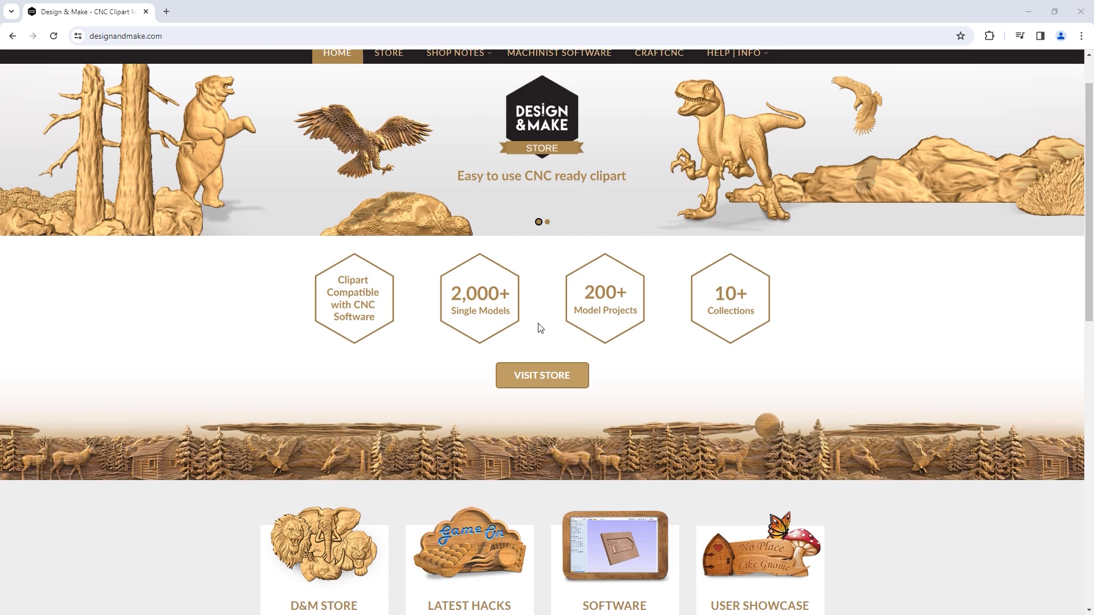
scroll(540, 325, "down", 3)
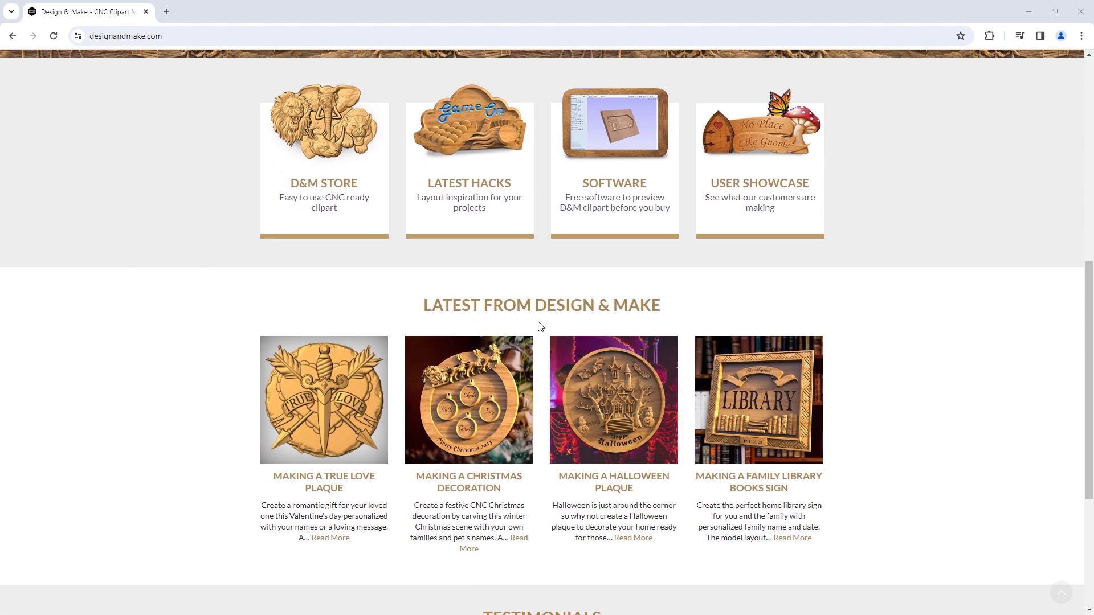
scroll(561, 328, "up", 10)
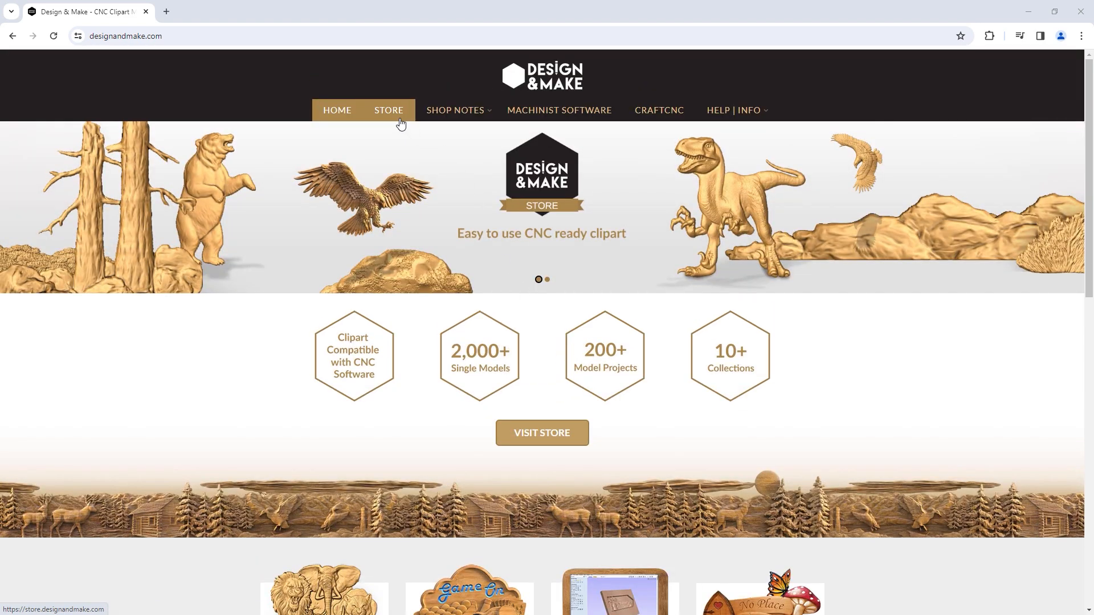
left_click(401, 122)
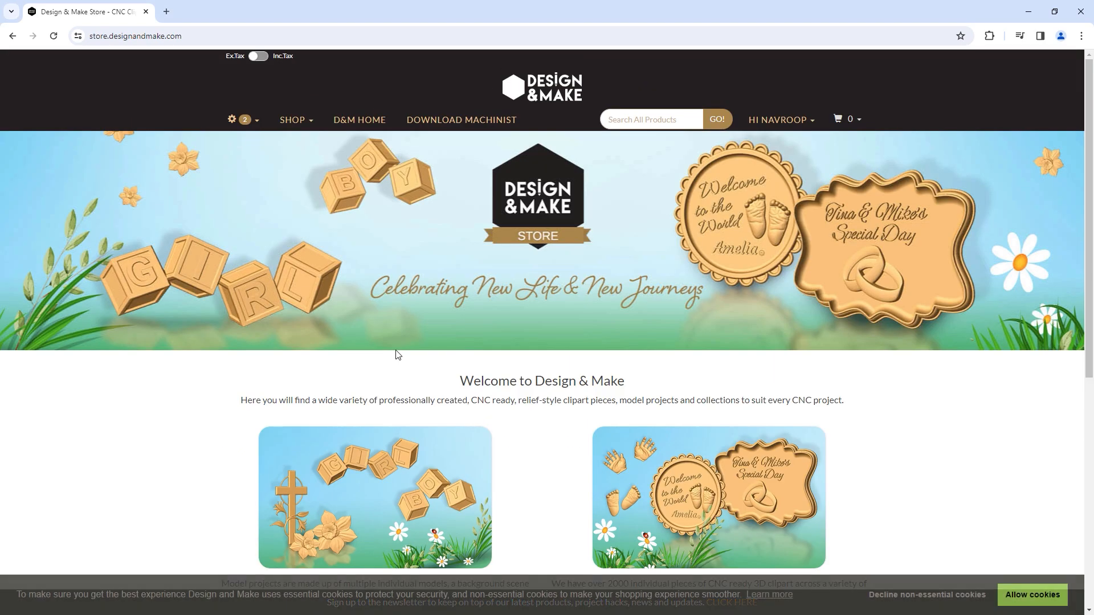
- Look over the store's front page and browse the Individual Models section of the shop
scroll(398, 350, "down", 2)
scroll(397, 350, "down", 5)
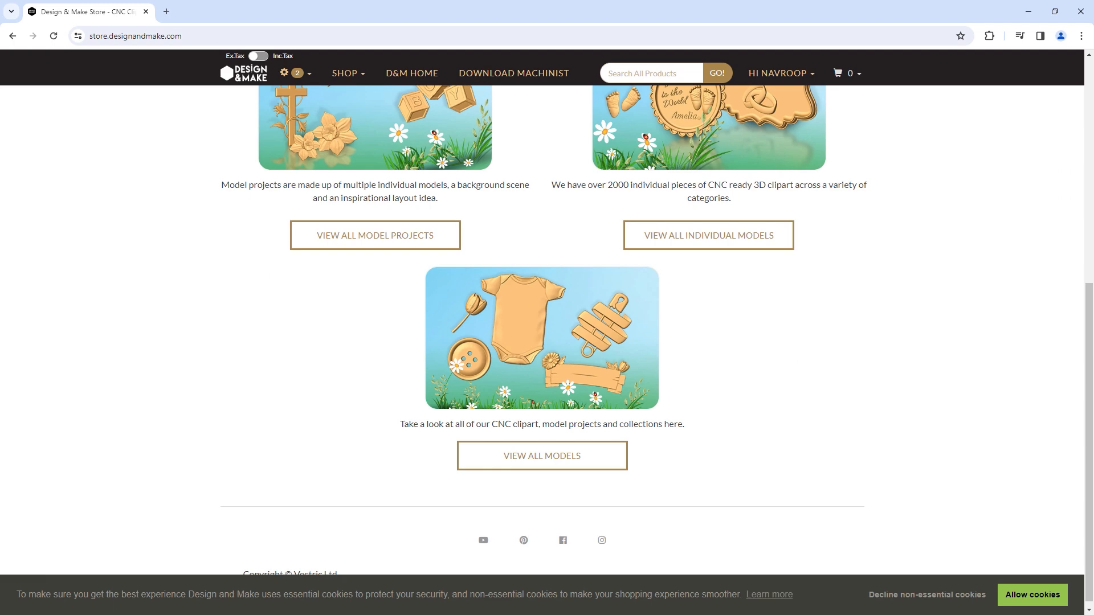
scroll(364, 485, "up", 7)
left_click(310, 126)
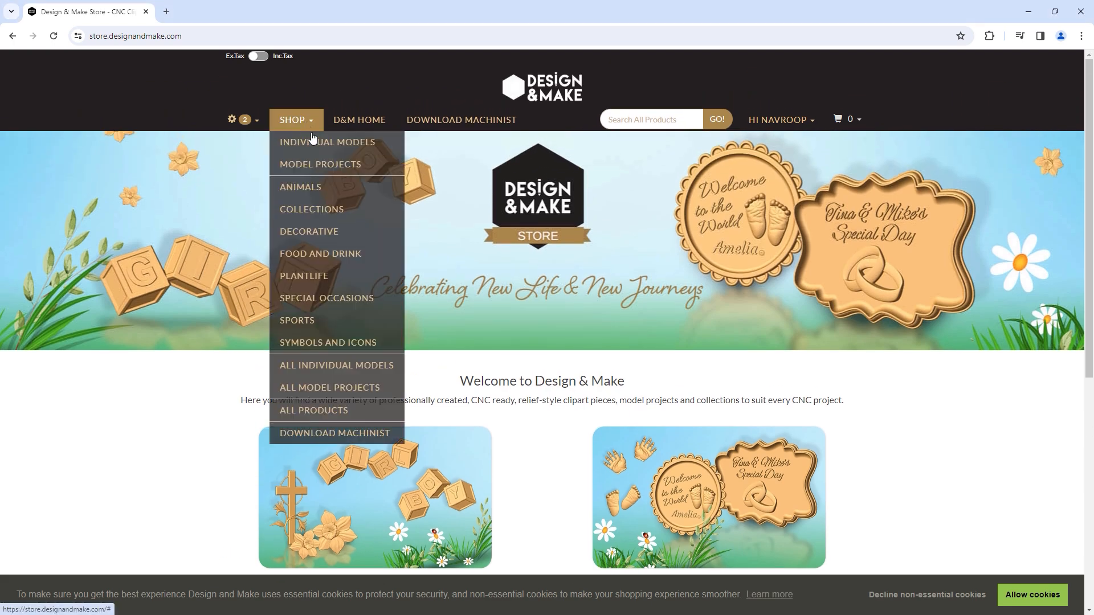
left_click(322, 152)
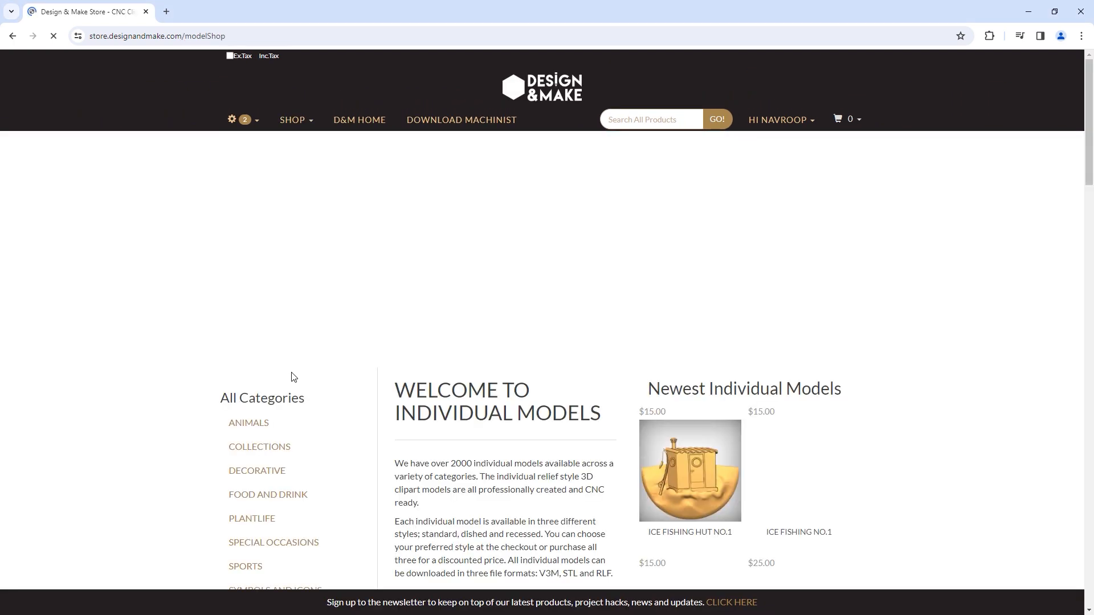
scroll(499, 376, "down", 8)
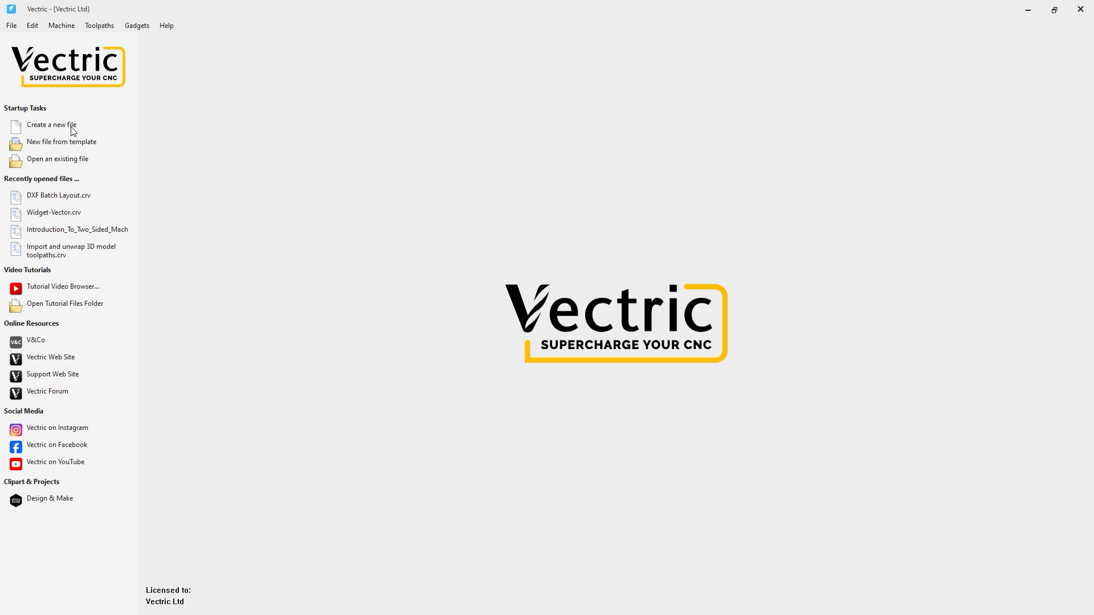
- In Vectric, create a single-sided job 24 × 12 × 1 inches with a centre datum, very high modeling resolution and Canadian Maple material
left_click(73, 130)
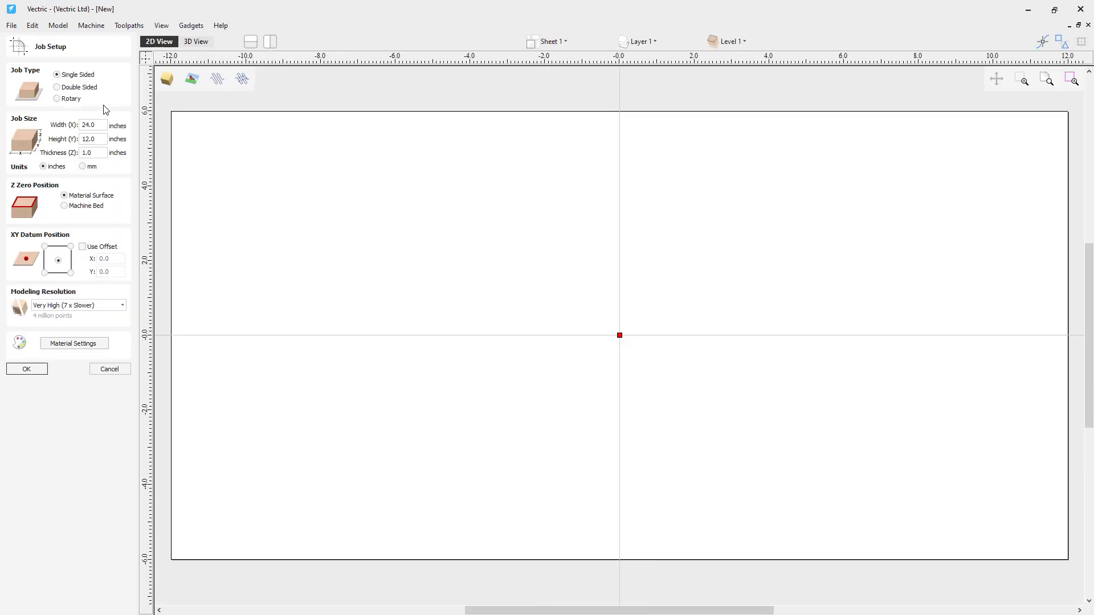
left_click(101, 124)
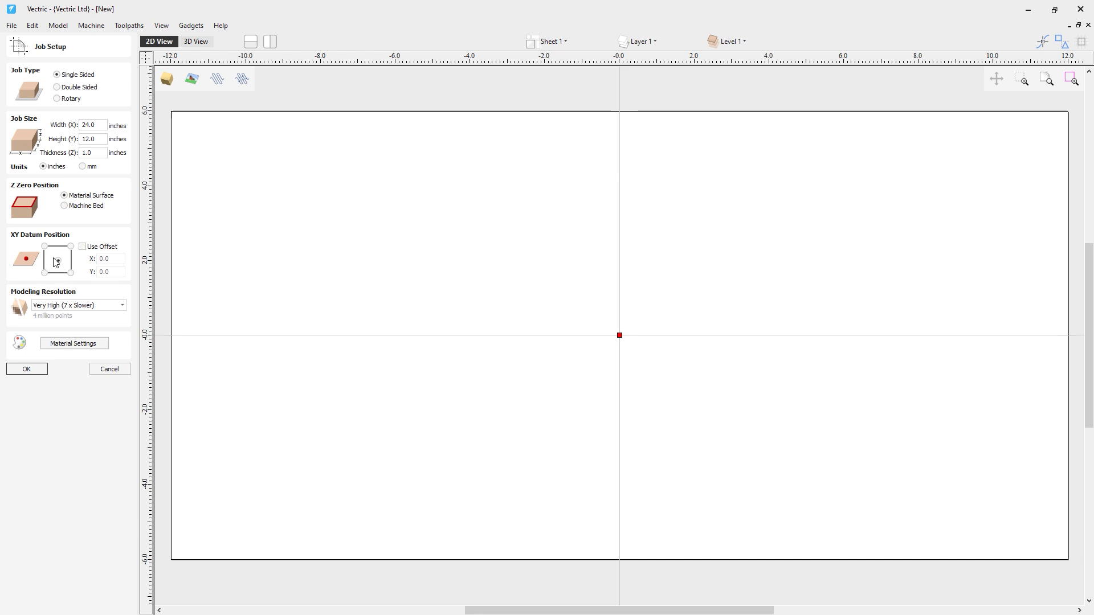
left_click(117, 309)
left_click(117, 309)
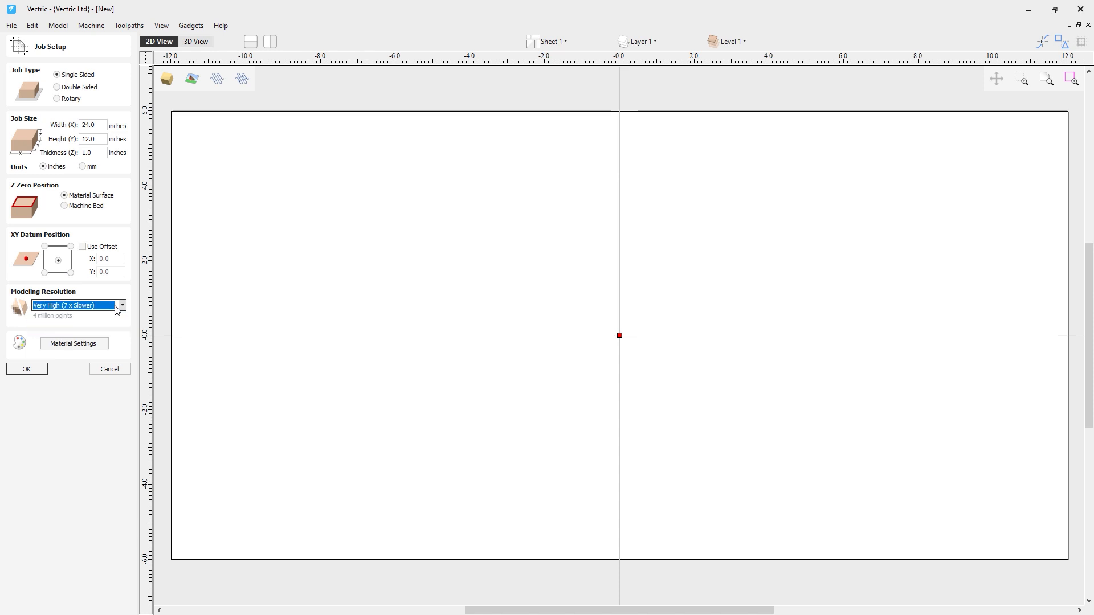
left_click(100, 344)
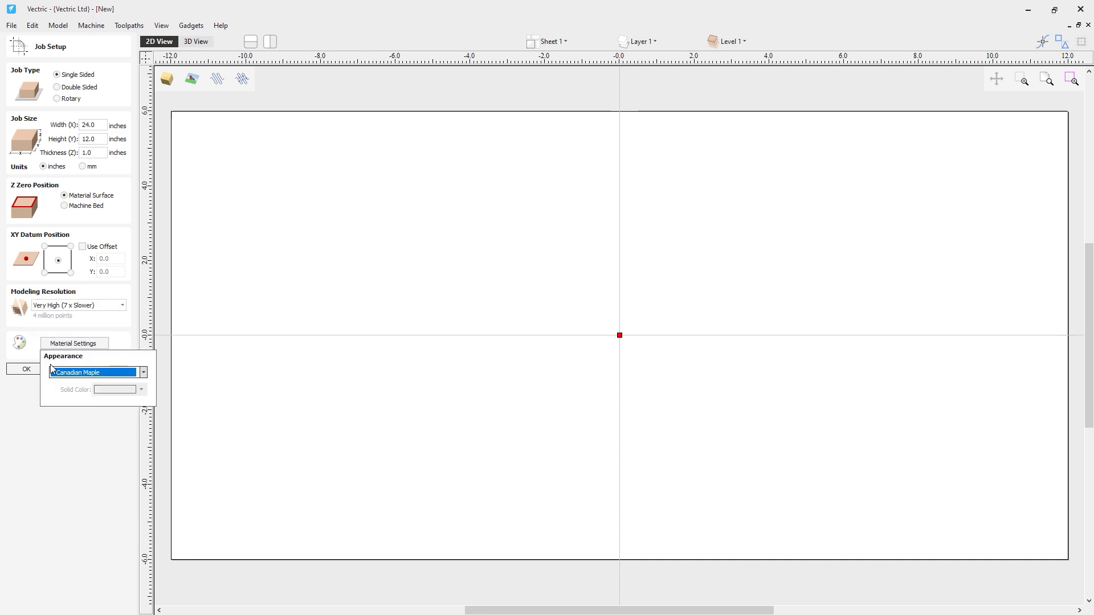
left_click(26, 369)
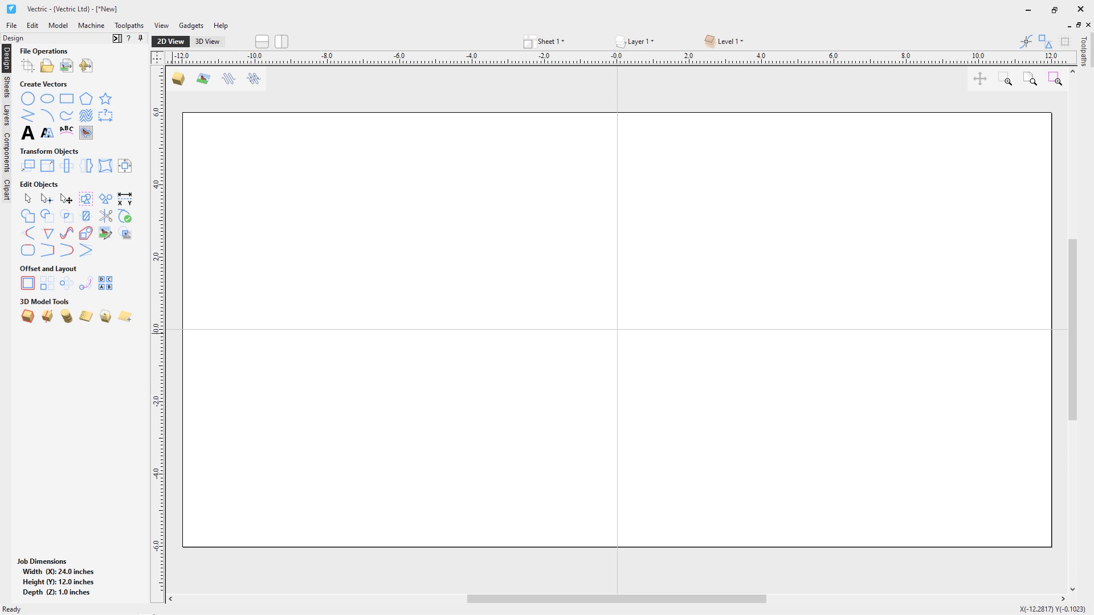
- Show the clipart library, switch to the 3D view and choose the Design&Make library folder
left_click(6, 191)
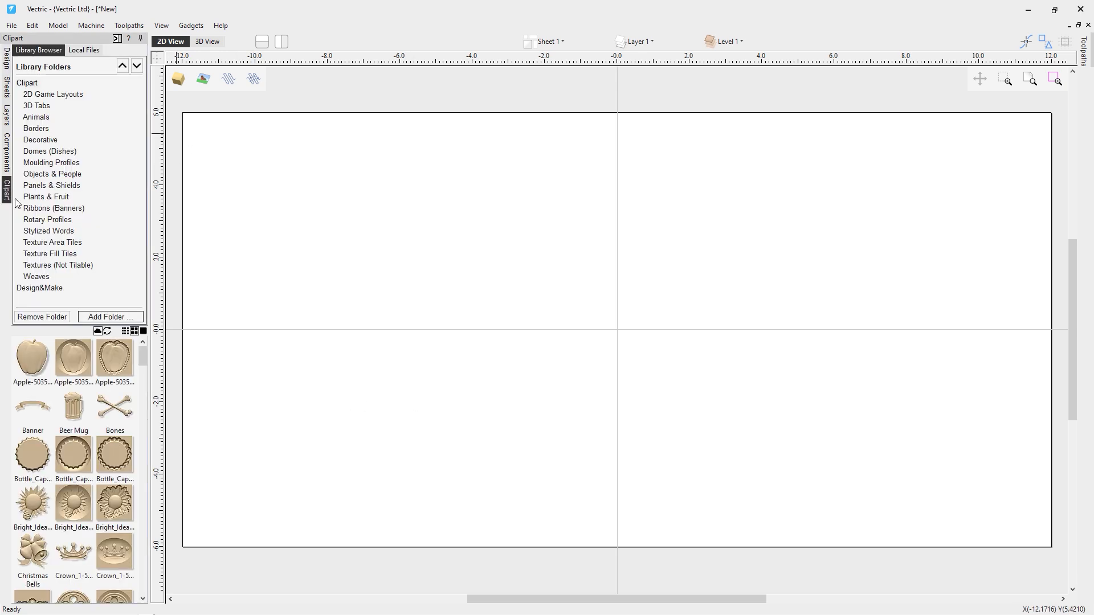
left_click(206, 41)
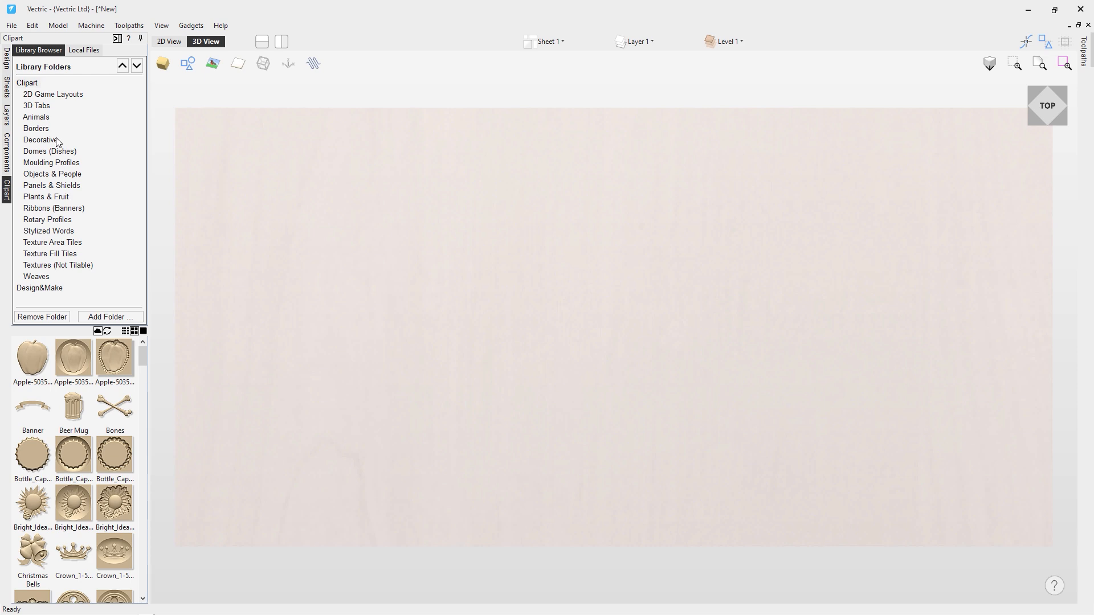
left_click(47, 290)
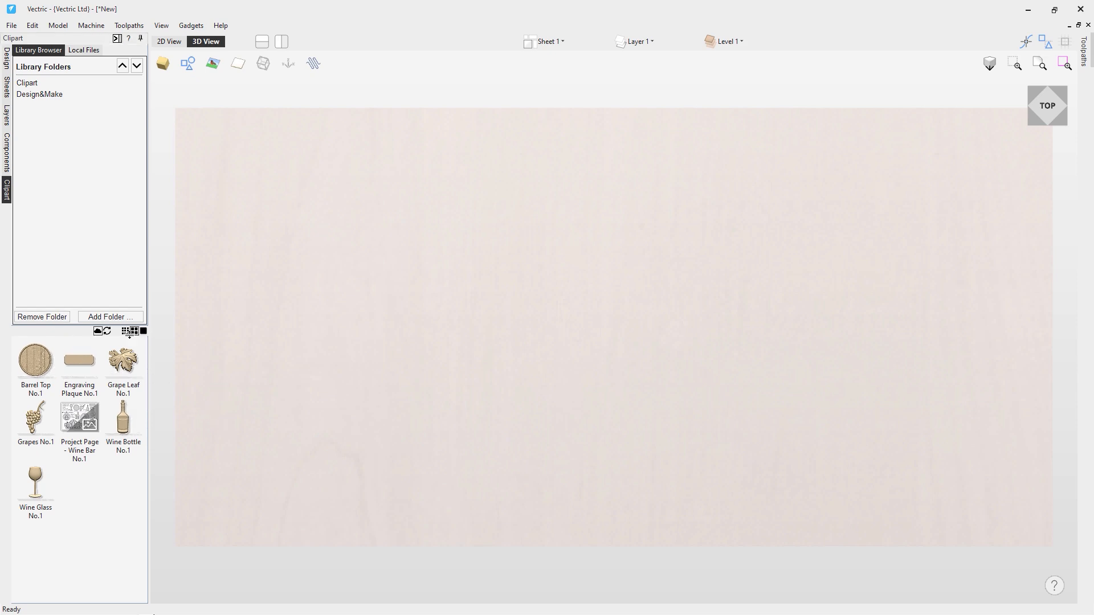
- Start adding a clipart library folder and browse the C: drive to Vectric Files under Users, Public, Public Documents
left_click(108, 317)
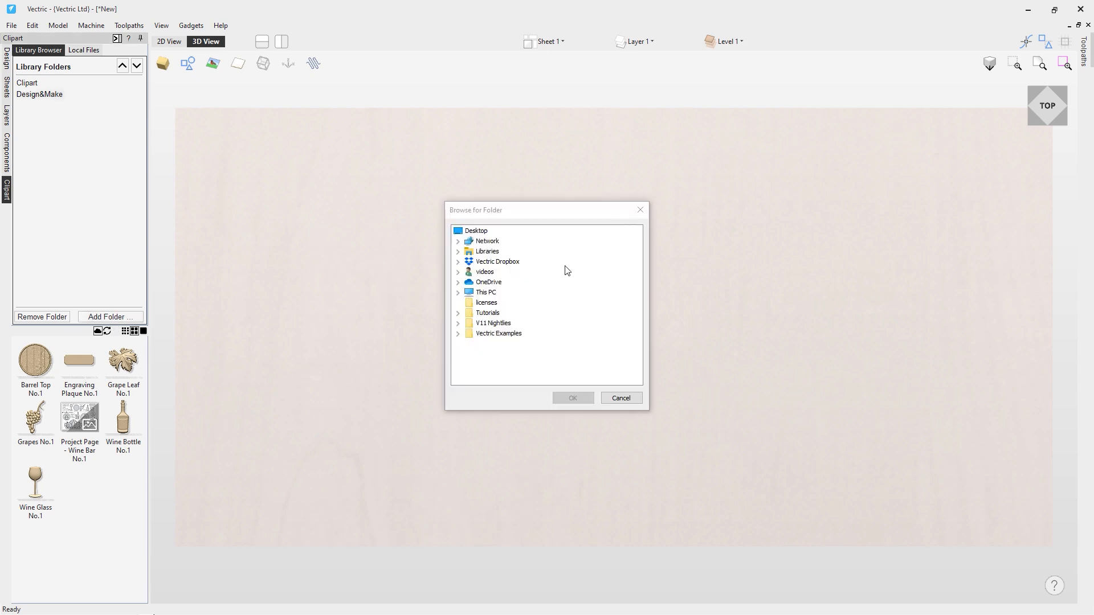
double_click(469, 292)
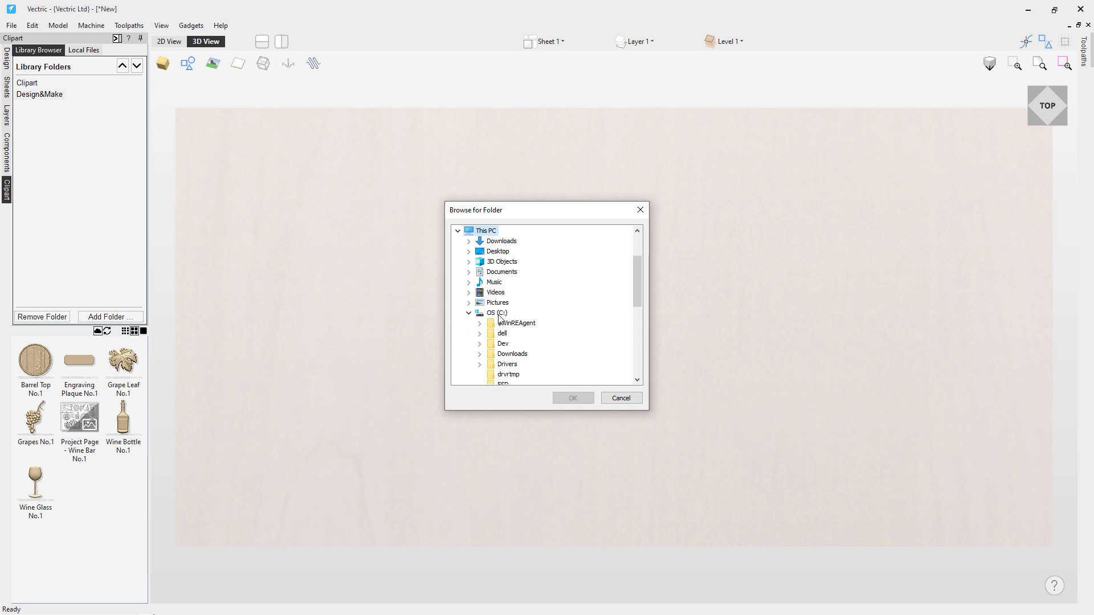
scroll(494, 320, "down", 3)
scroll(493, 320, "down", 3)
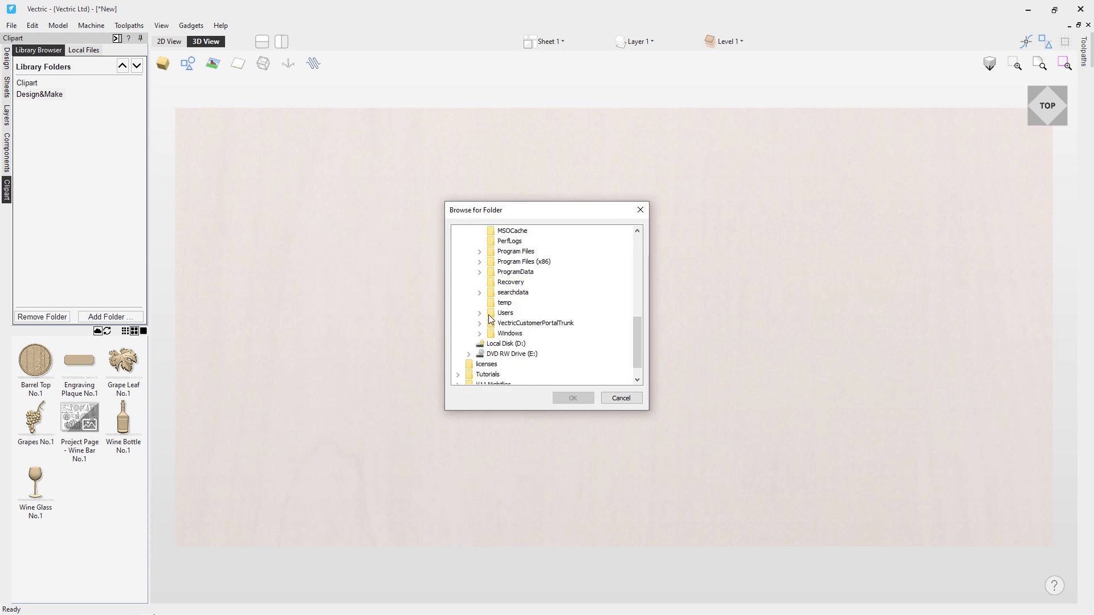
left_click(480, 313)
scroll(484, 317, "down", 2)
left_click(490, 293)
left_click(501, 313)
scroll(506, 319, "down", 1)
left_click(512, 292)
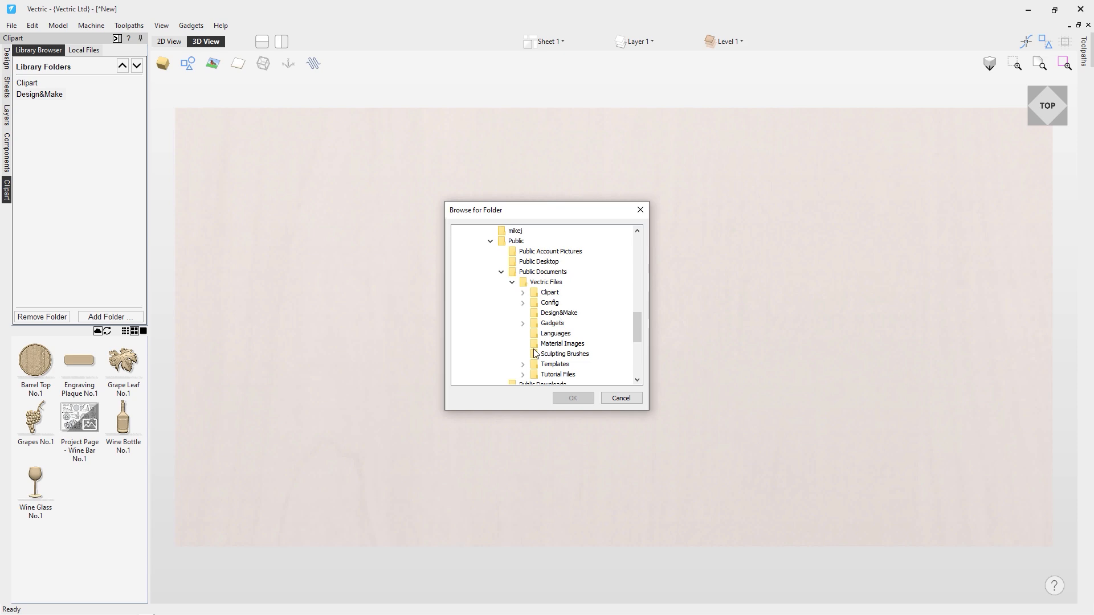
- Add the Wine Bar No.1 folder to the library from Tutorial Files, VCarveDesktopV12.0, Design-and-make-project
left_click(522, 374)
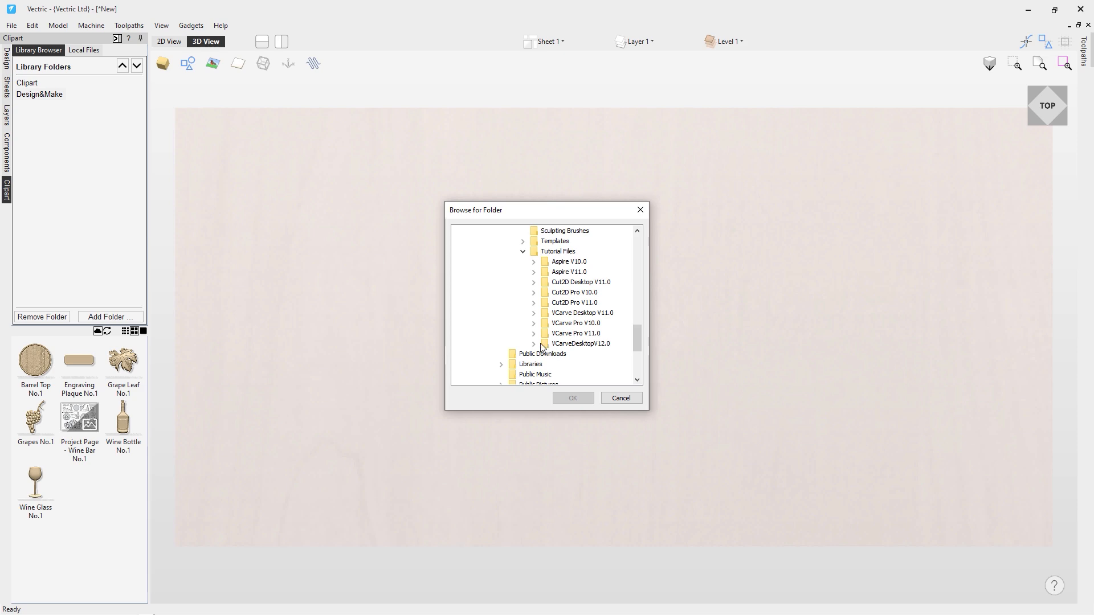
left_click(533, 344)
left_click(546, 323)
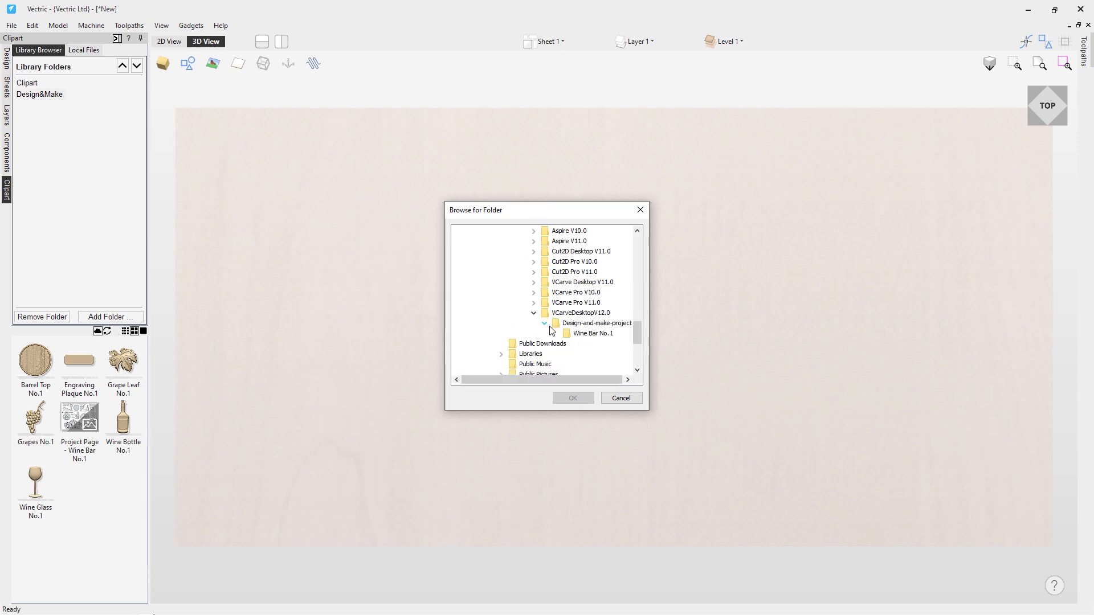
left_click(596, 338)
left_click(573, 398)
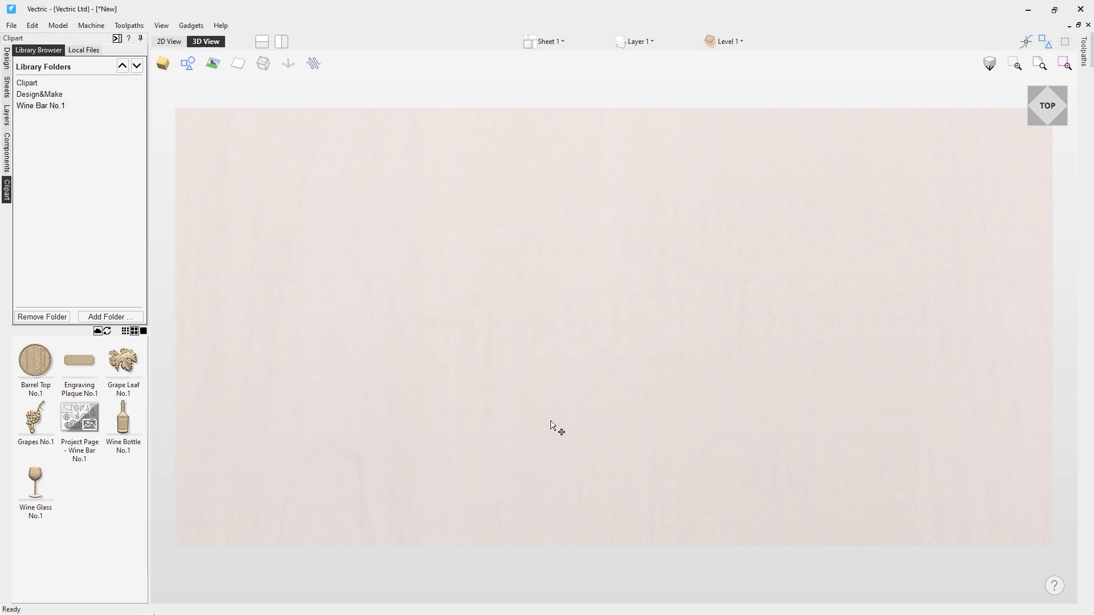
- Show the Wine Bar No.1 folder's contents and import its Project Page image into the job
left_click(55, 107)
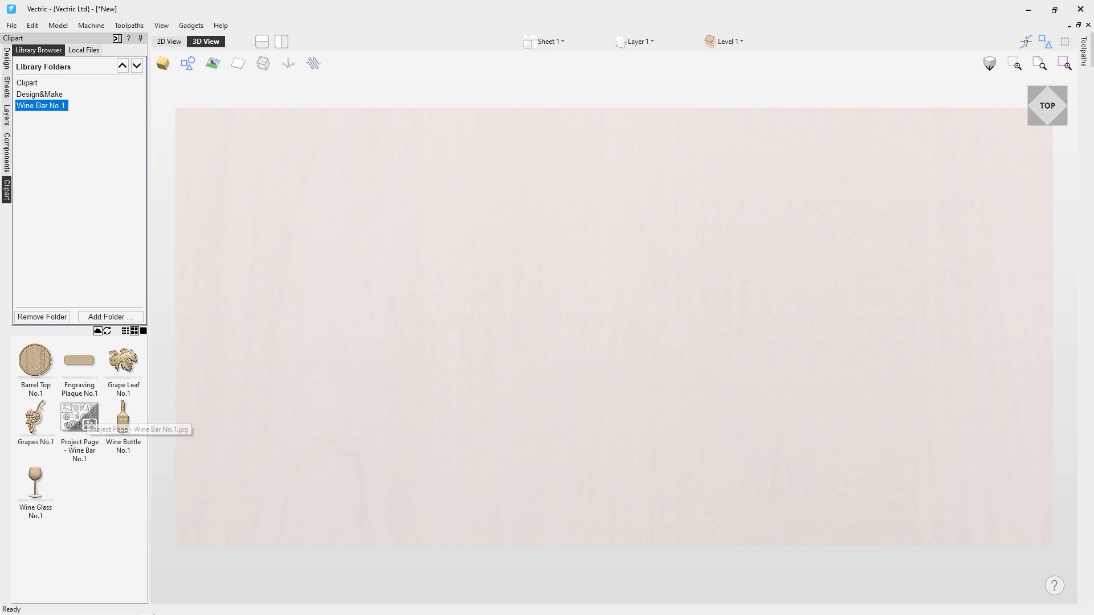
left_click(166, 507)
double_click(84, 427)
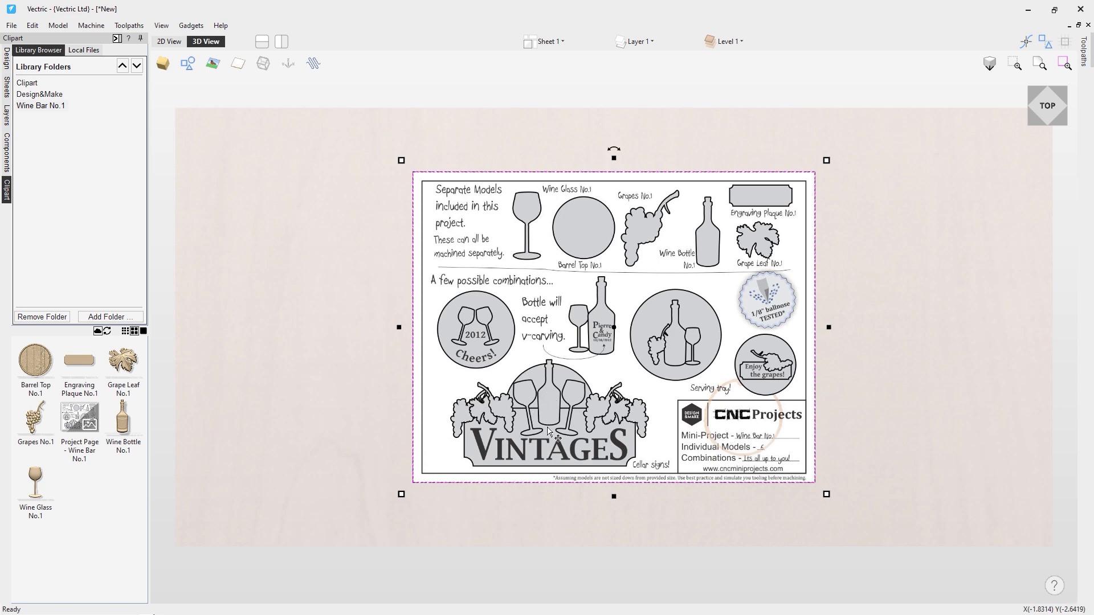
- View the Project Page - Wine Bar No.1.jpg file from its containing folder, and close the image viewer and folder
right_click(77, 412)
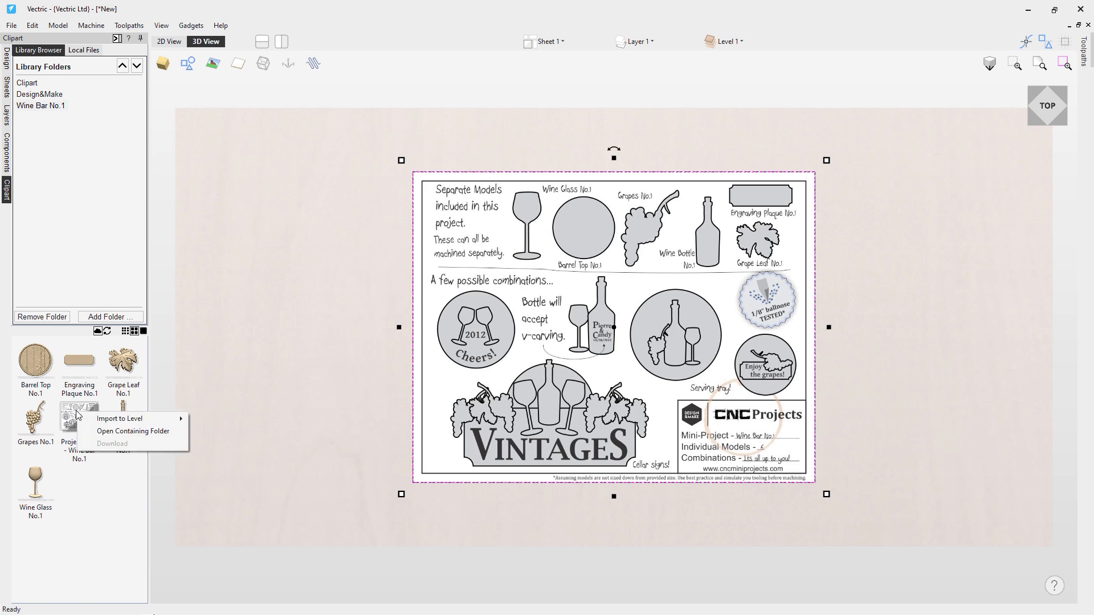
left_click(101, 432)
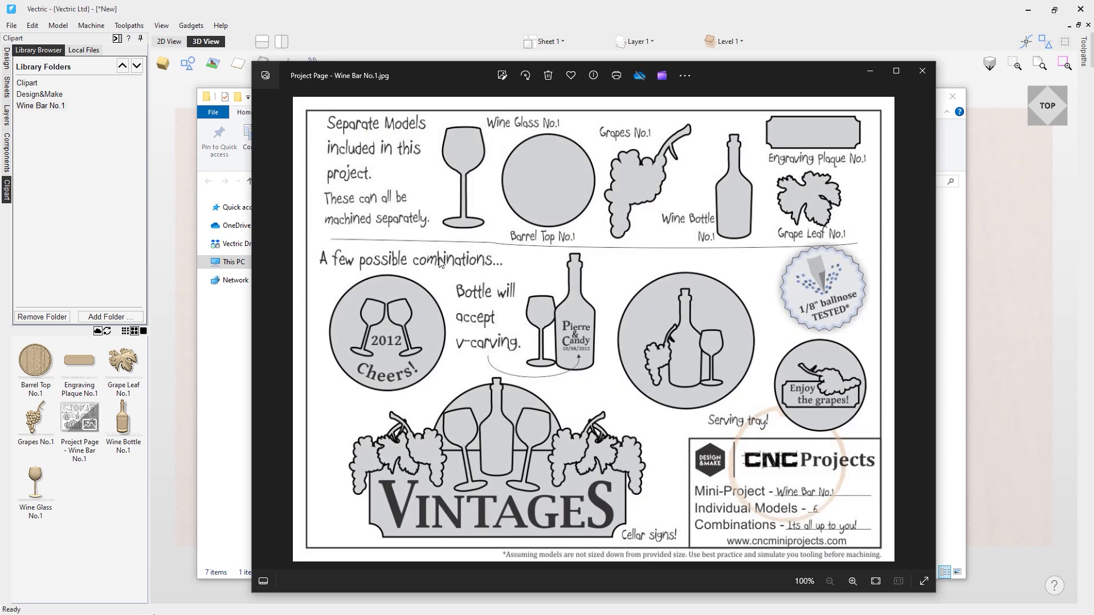
left_click_drag(436, 74, 413, 66)
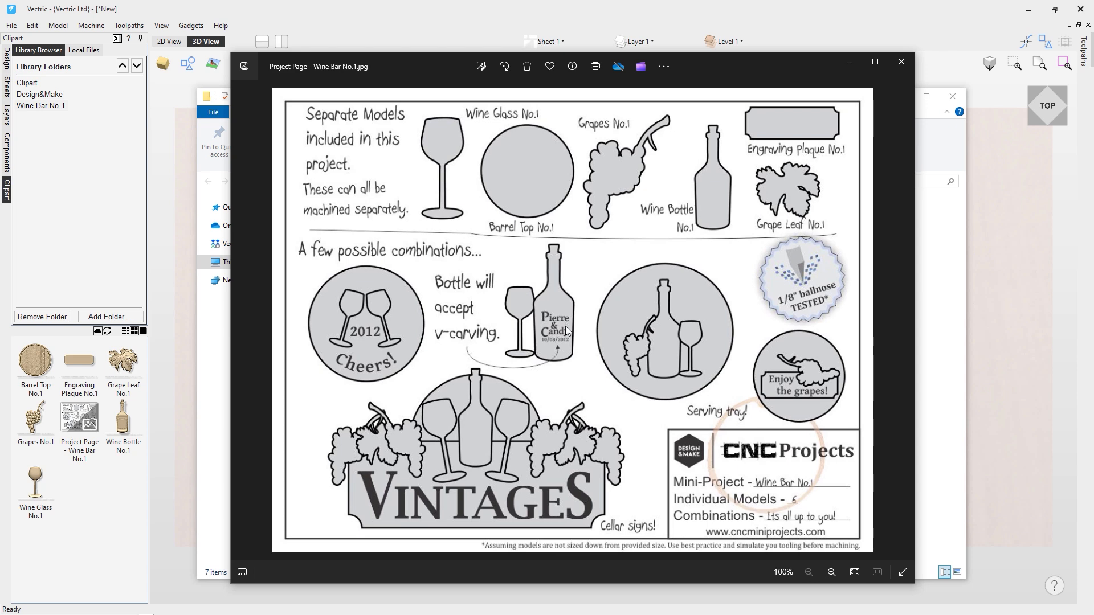
left_click(900, 67)
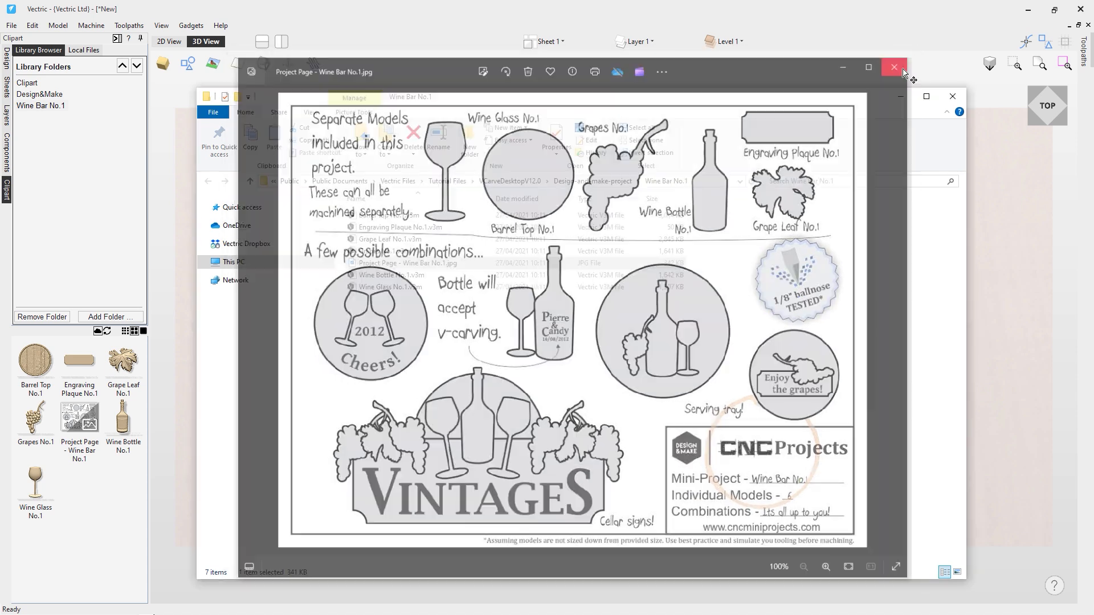
left_click(953, 96)
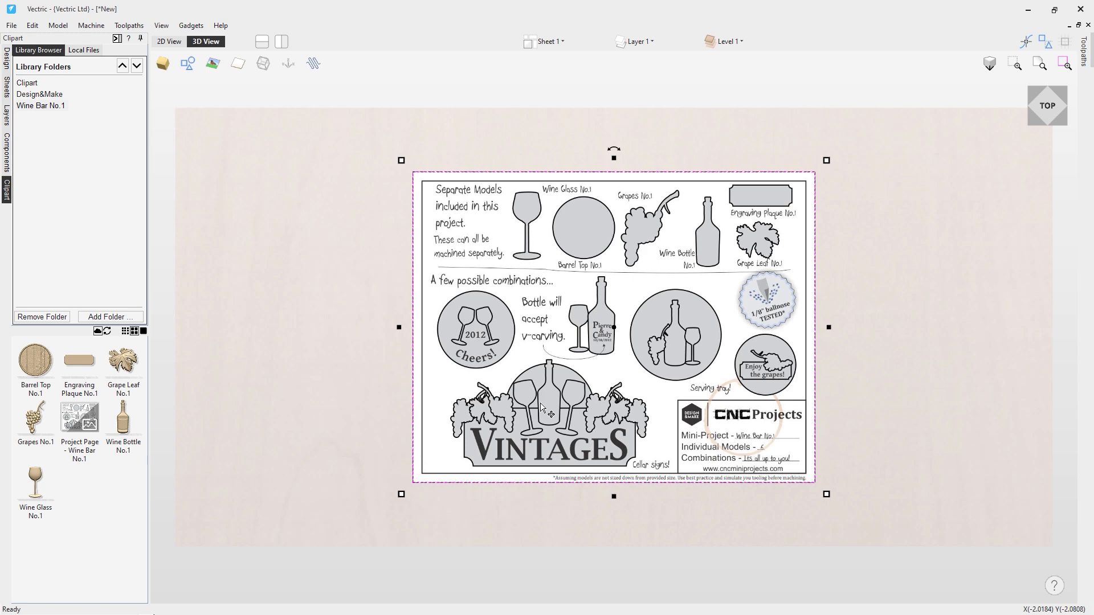
- Move the project page image straight up about 11.3 inches, off the material
scroll(541, 406, "down", 4)
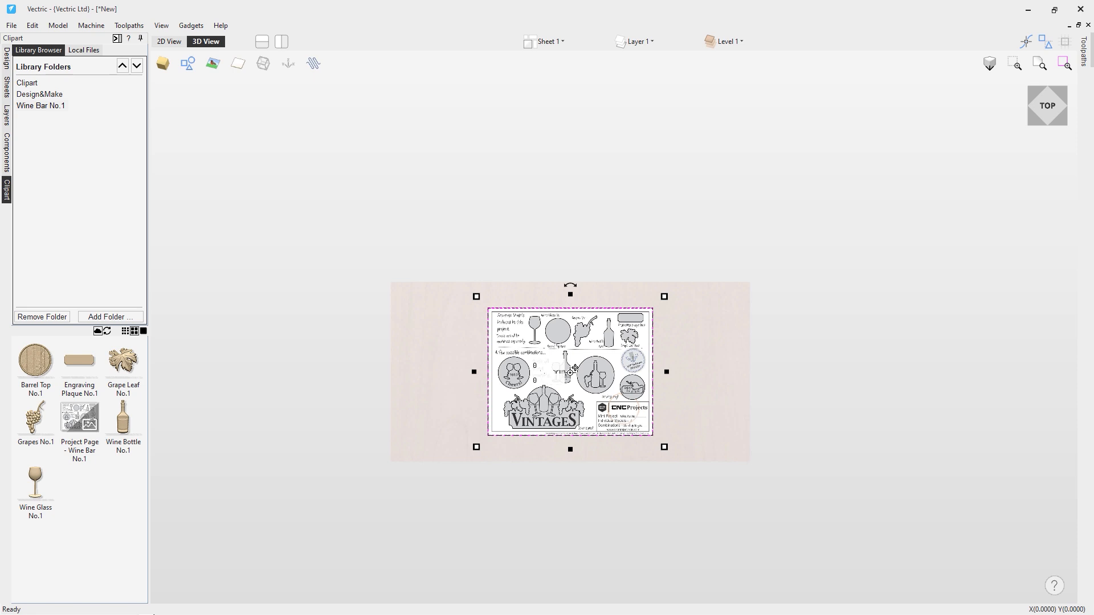
left_click_drag(571, 372, 570, 202)
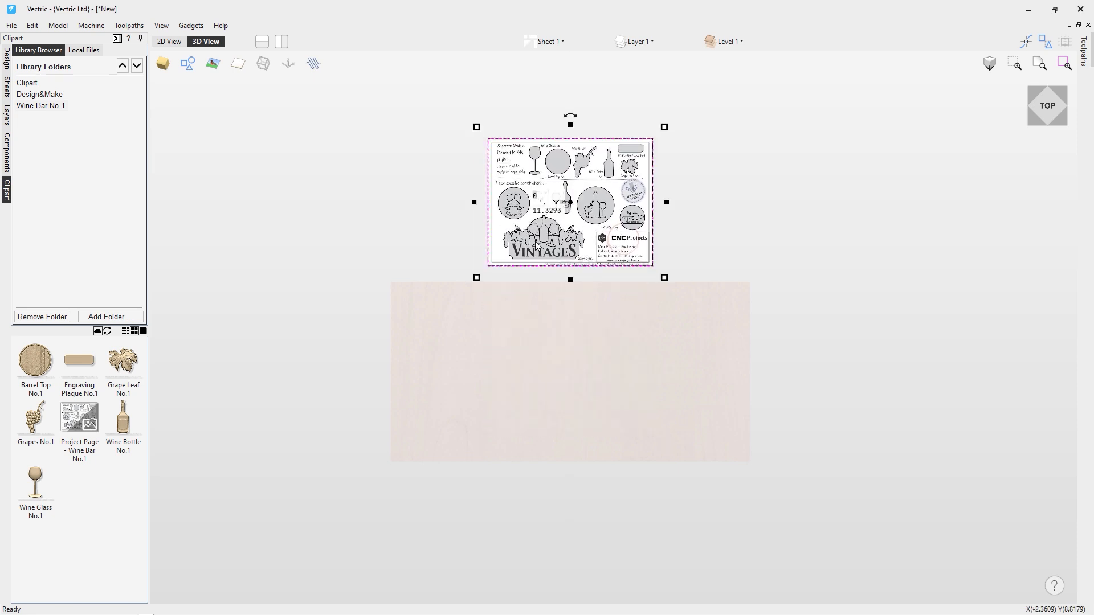
scroll(550, 304, "up", 3)
- Hide the Bitmap Layer and turn its visibility back on
left_click(645, 42)
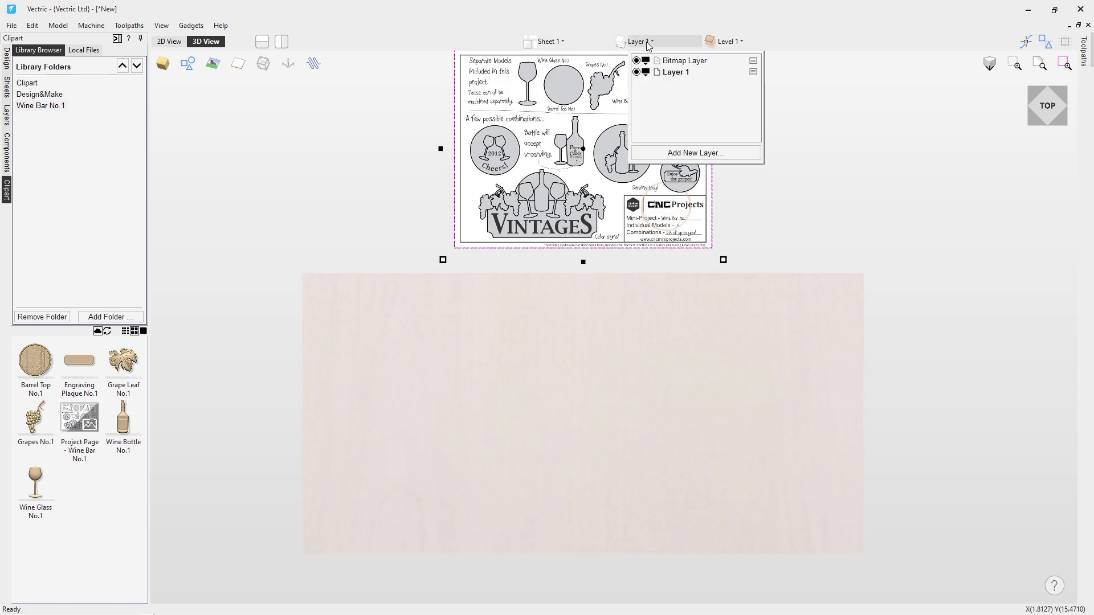
left_click(636, 61)
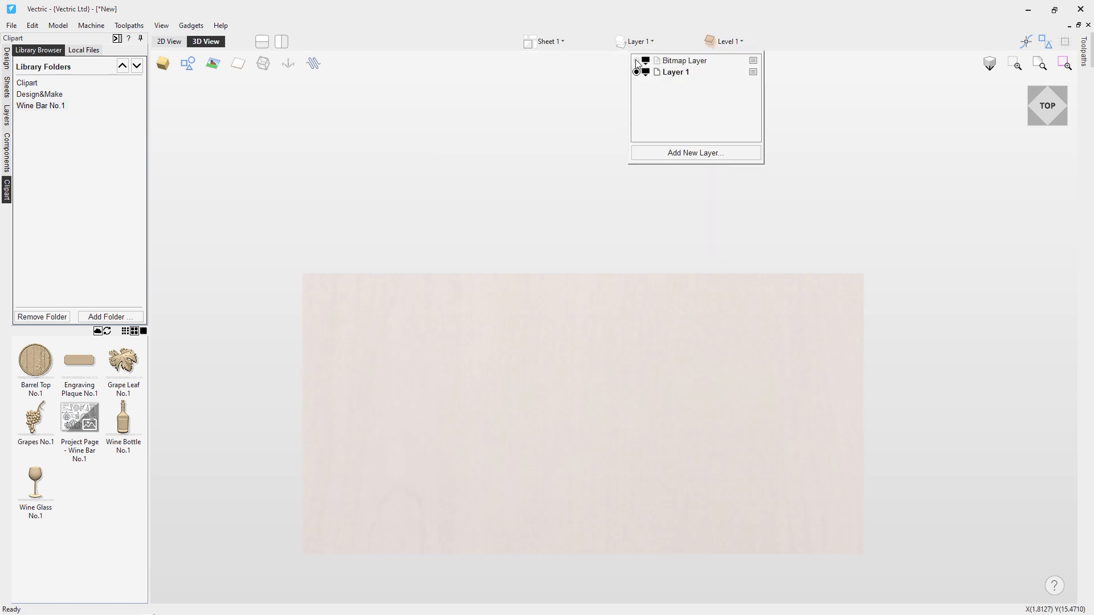
left_click(636, 60)
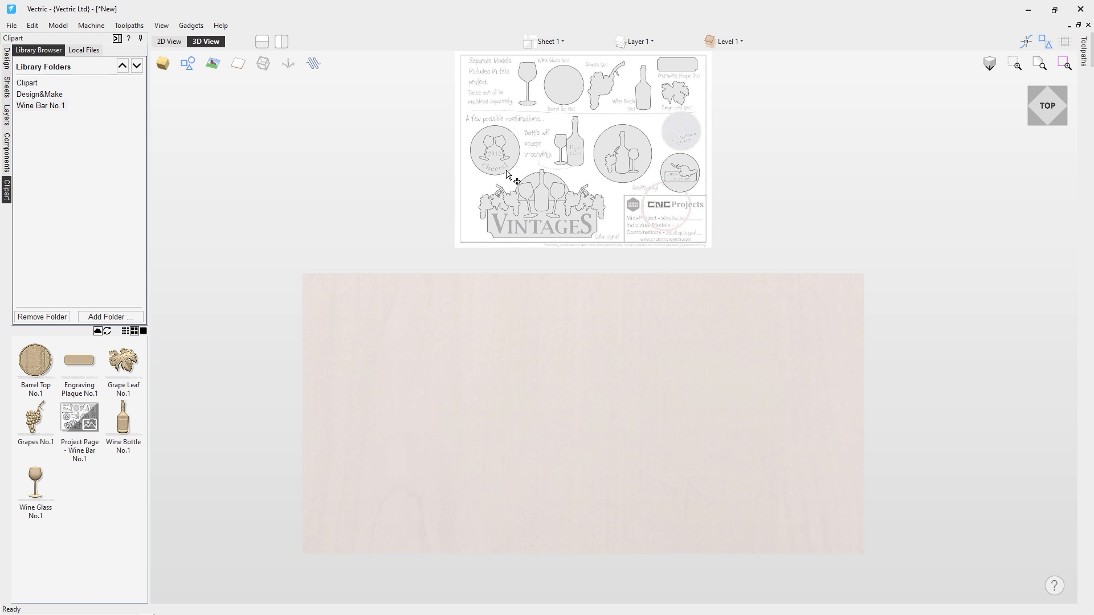
- Place the Barrel Top No.1 clipart model at the centre of the material
left_click(558, 188)
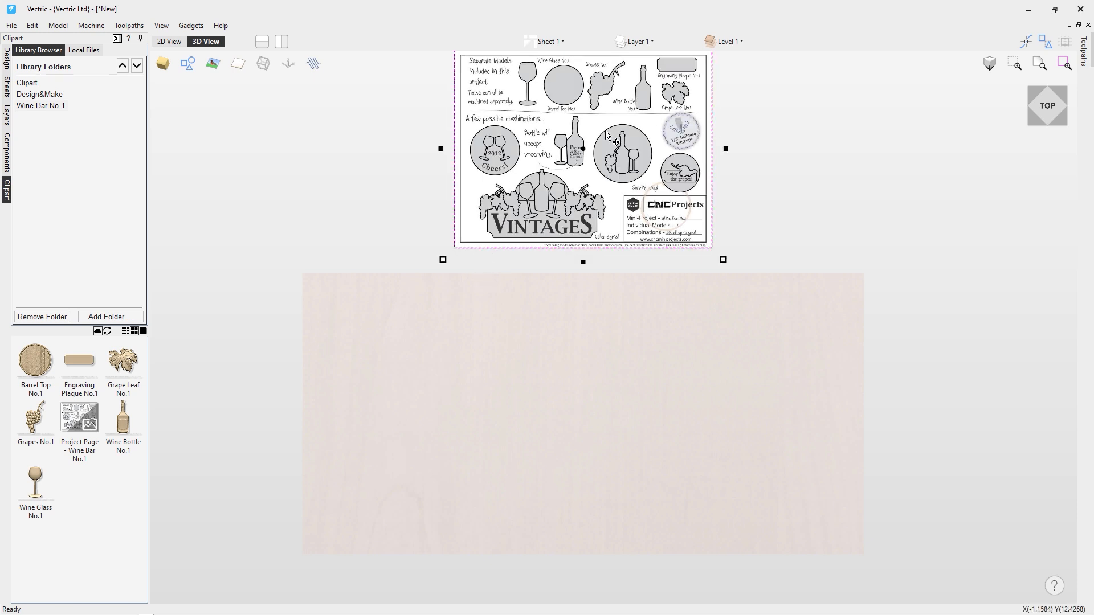
scroll(581, 489, "down", 2)
scroll(576, 497, "up", 5)
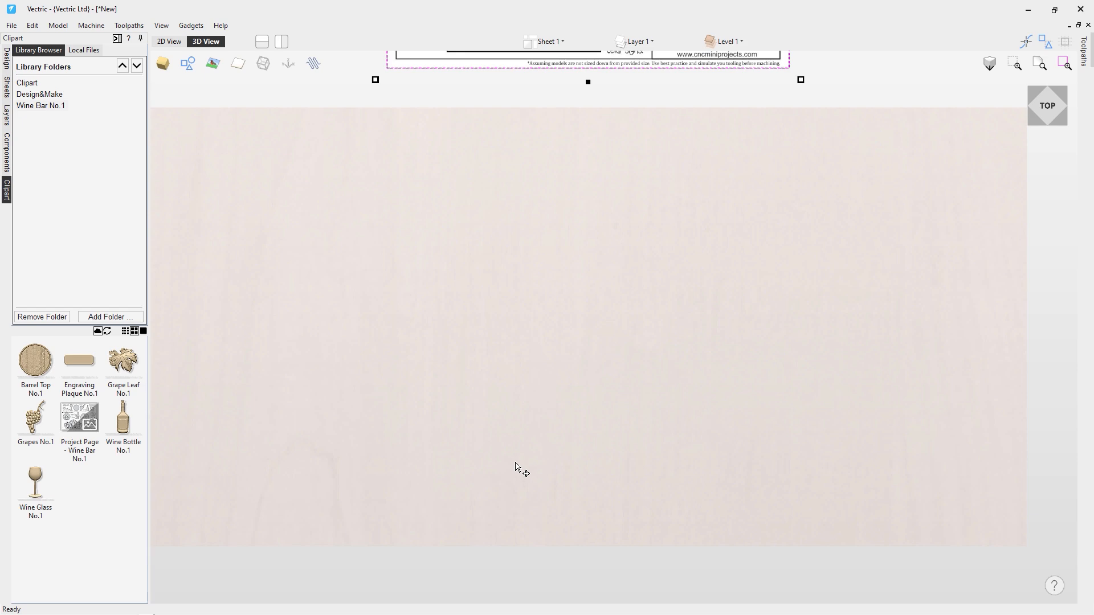
double_click(38, 368)
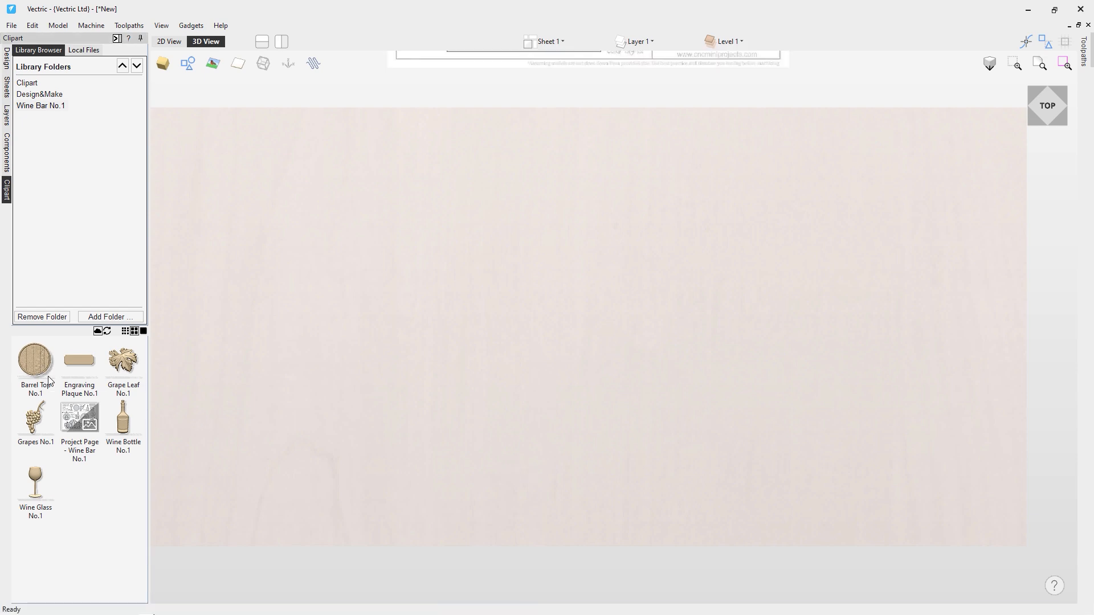
scroll(532, 191, "down", 5)
scroll(536, 116, "up", 3)
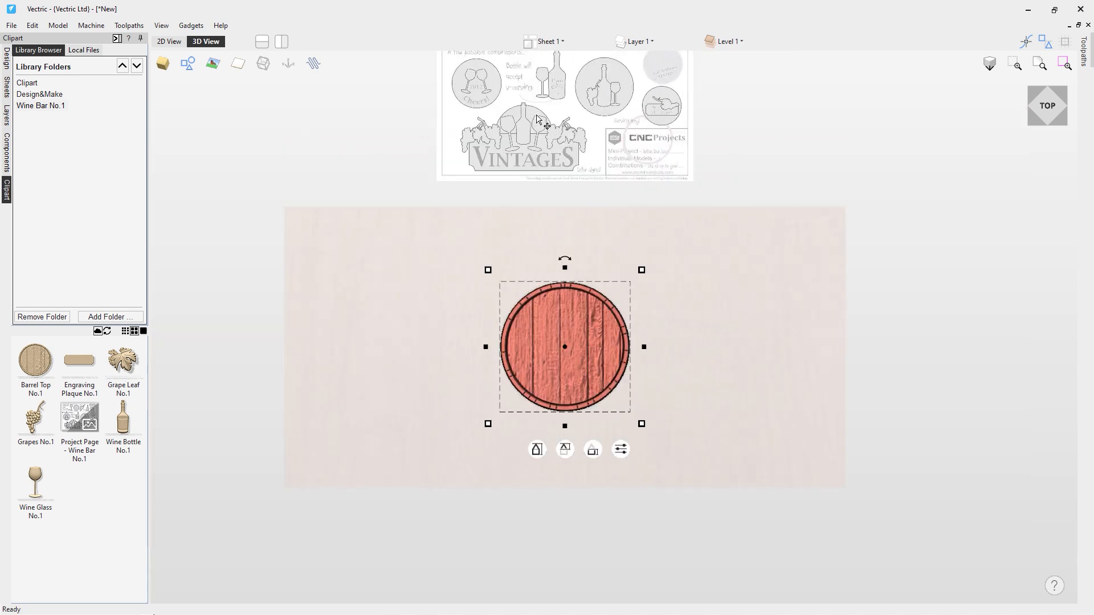
scroll(529, 117, "up", 2)
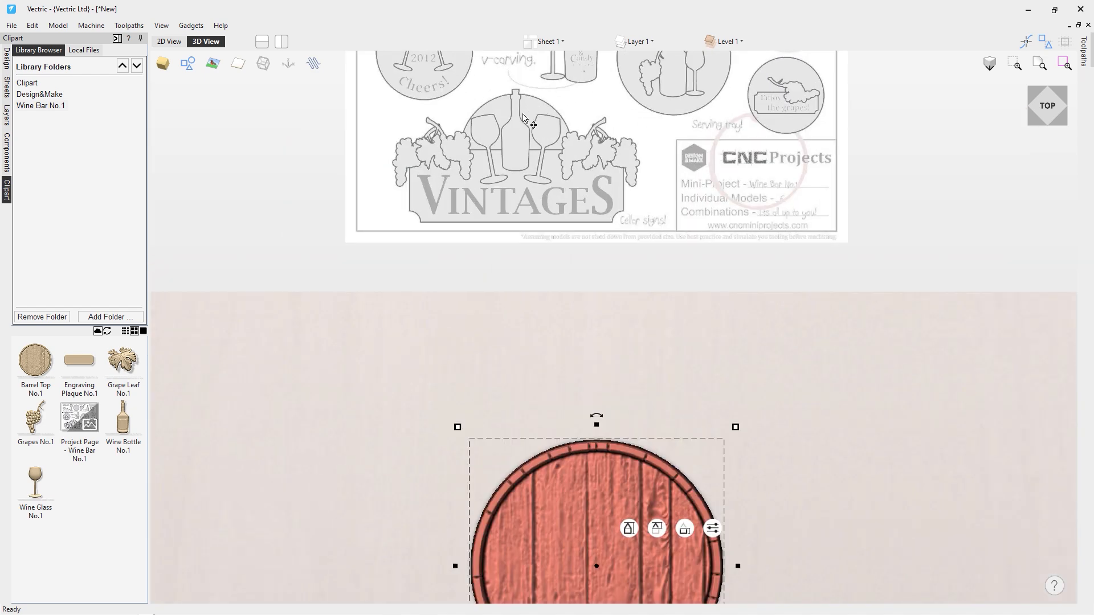
scroll(518, 204, "down", 3)
scroll(507, 381, "up", 2)
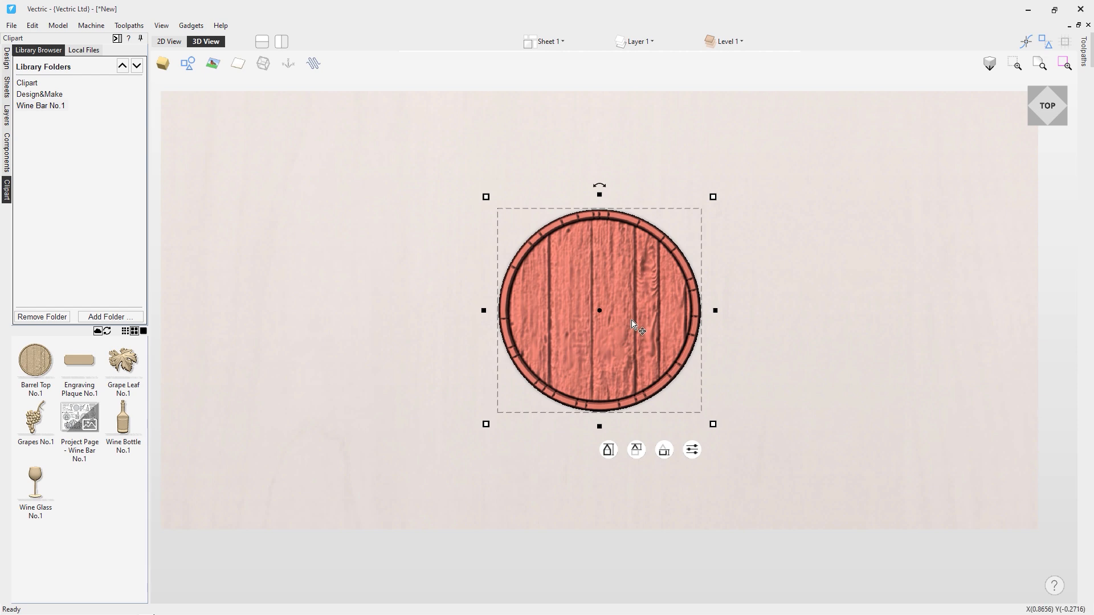
- Enlarge the barrel top about its centre to roughly 6.23 × 6.24 inches
mouse_move(713, 195)
mouse_move(712, 196)
left_mouse_down()
mouse_move(732, 176)
mouse_move(658, 228)
mouse_move(725, 195)
mouse_move(700, 219)
mouse_move(733, 195)
left_mouse_up()
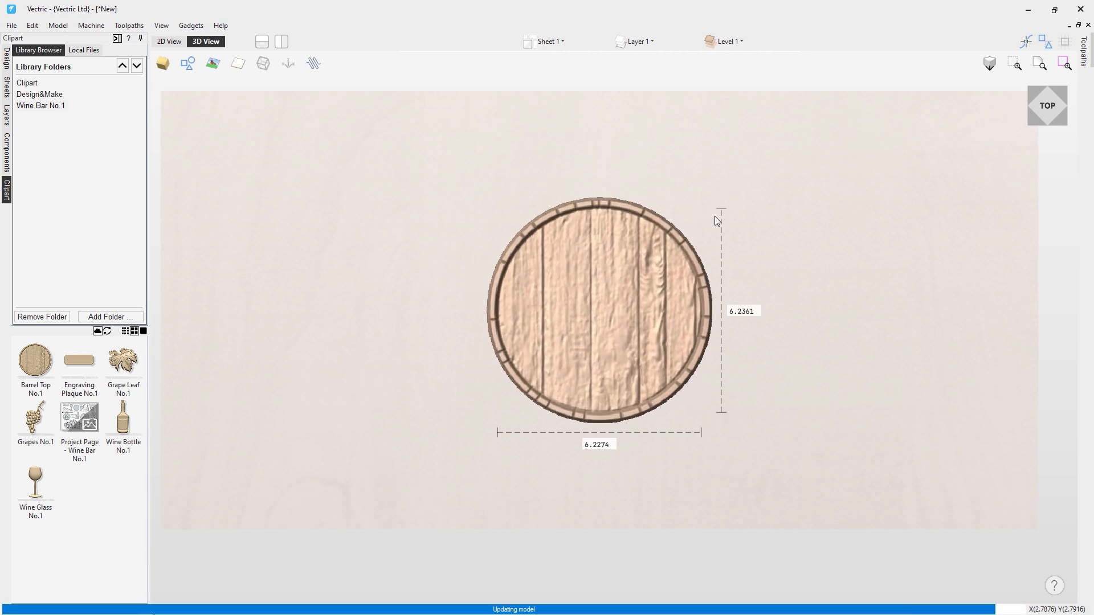
left_click(7, 58)
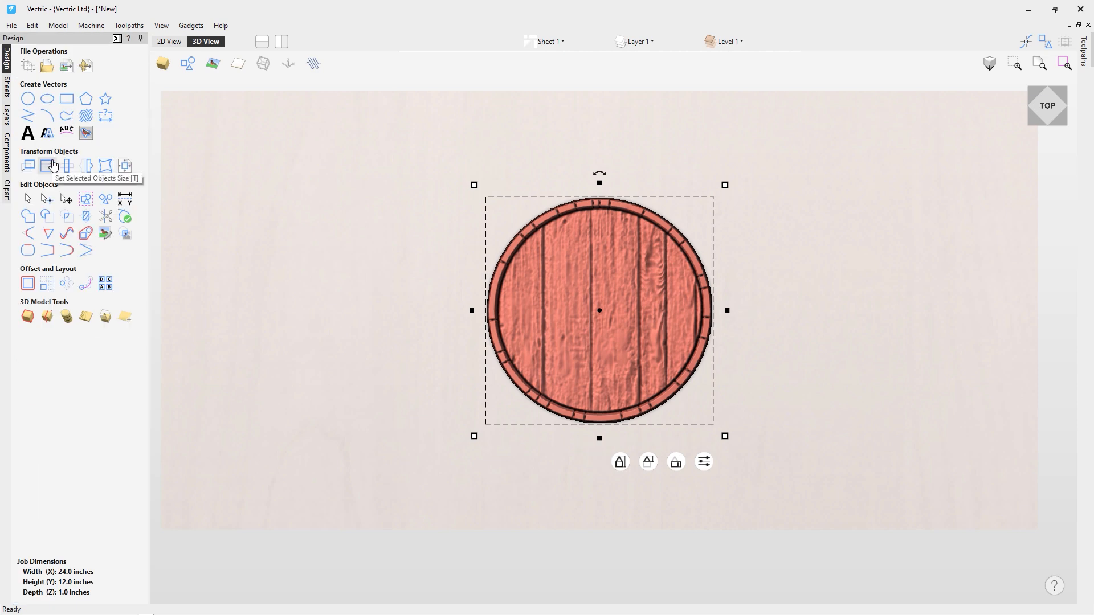
left_click(6, 189)
- Set the barrel top's width to 10 inches while keeping its proportions
left_click_drag(728, 312, 727, 312)
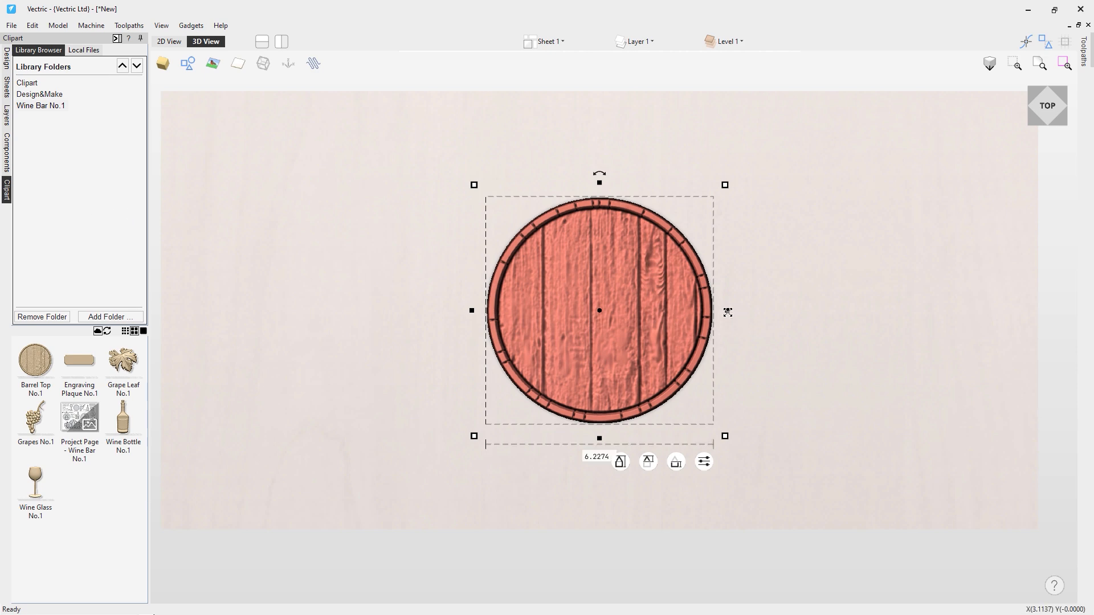
left_click(727, 312)
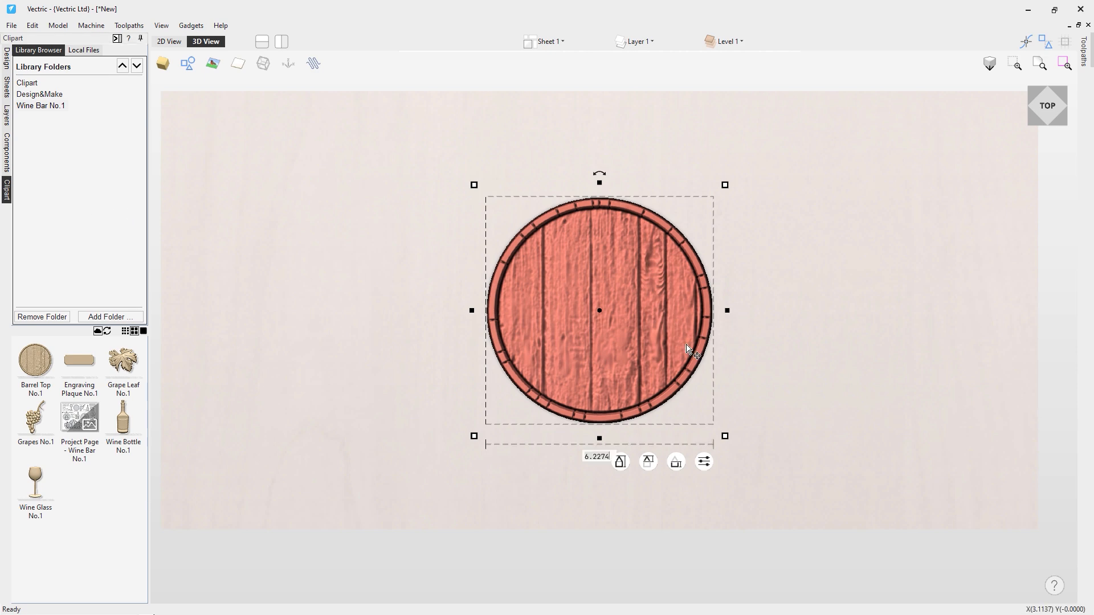
left_click(599, 439)
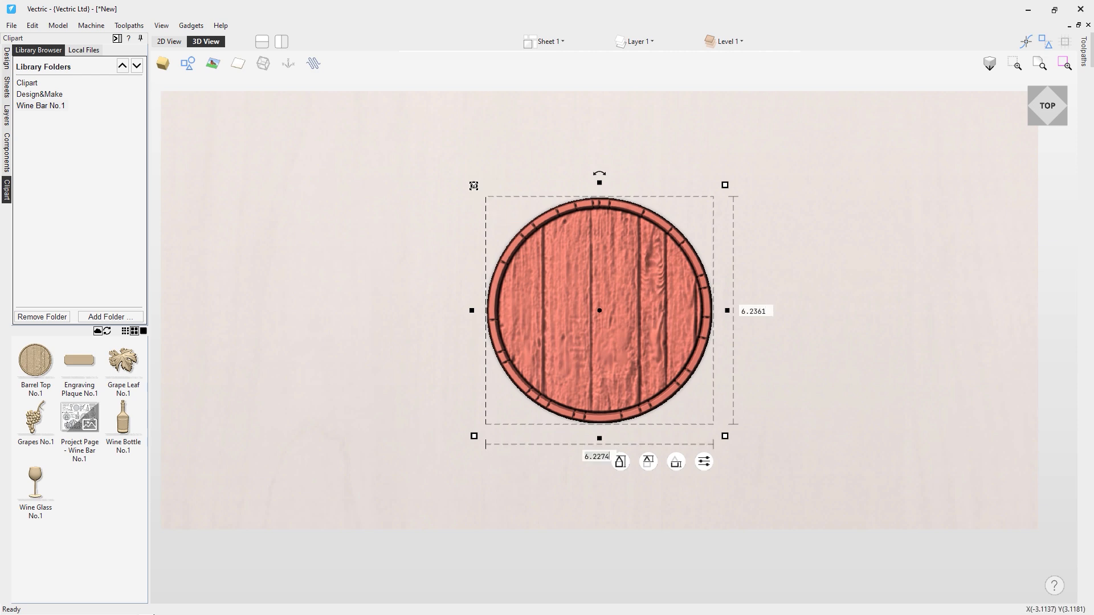
type("10")
key("Return")
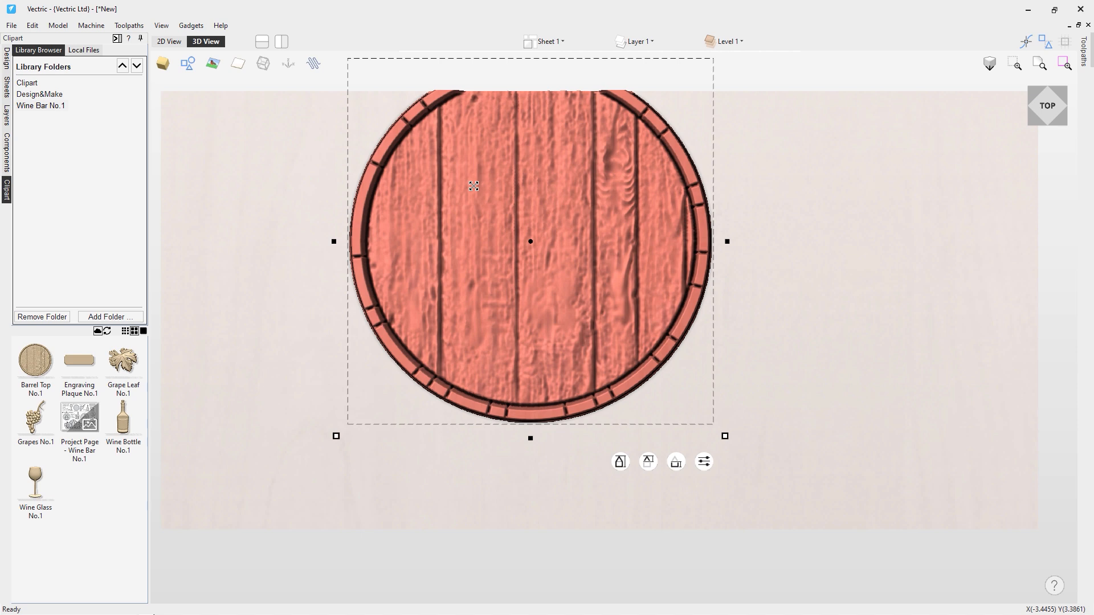
- Move the barrel top back to the middle of the material at about X 0, Y -0.12, and deselect it
left_click_drag(531, 242, 595, 315)
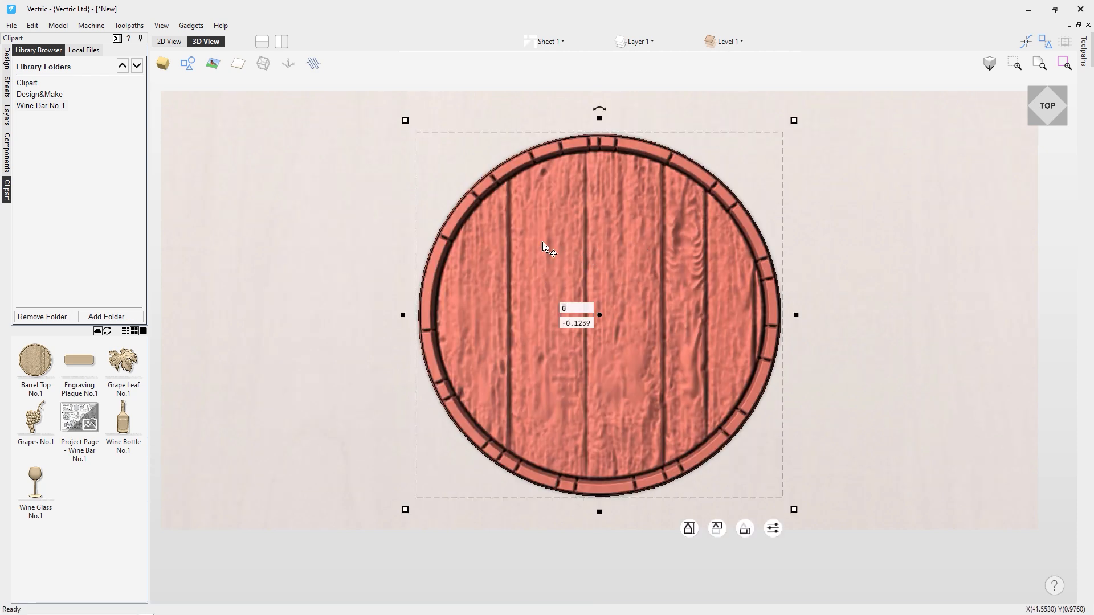
left_click(538, 539)
left_click(614, 436)
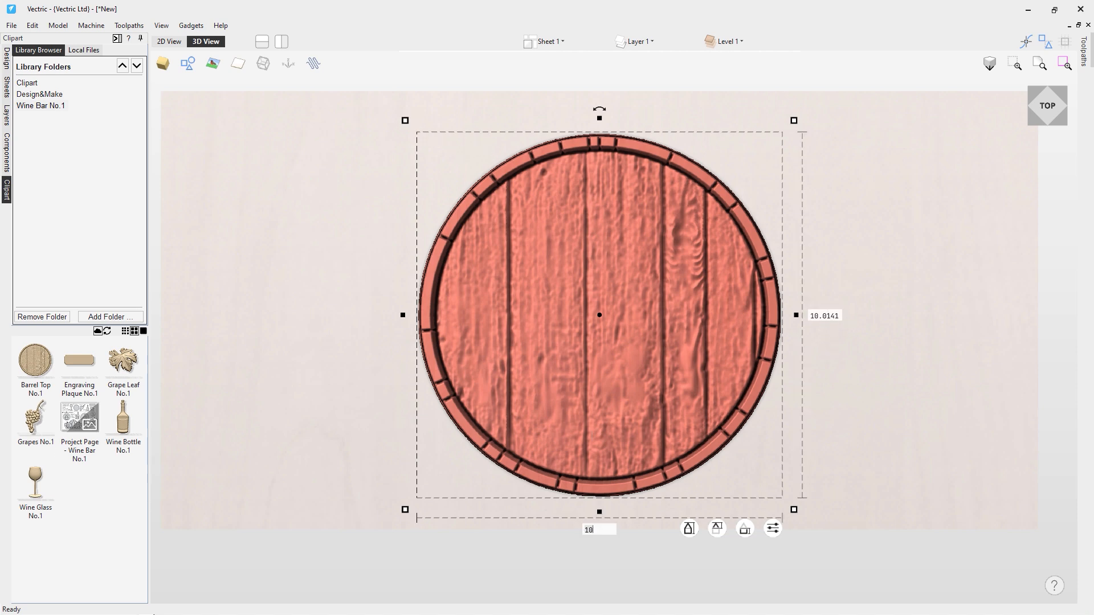
key("Return")
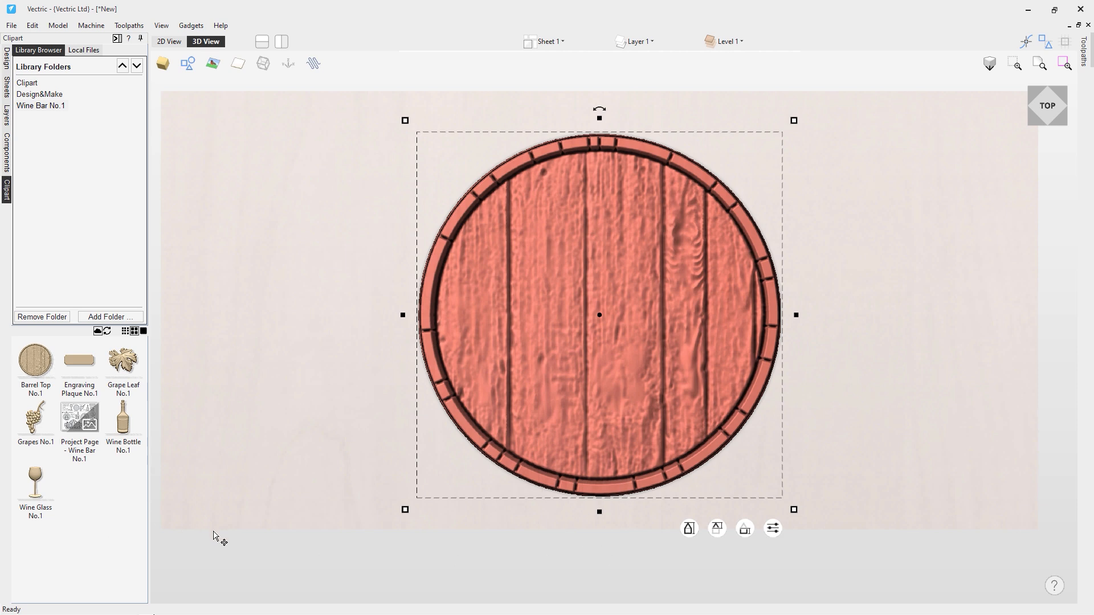
key("Escape")
- Add the Wine Bottle No.1 clipart model at the centre of the barrel top
double_click(129, 431)
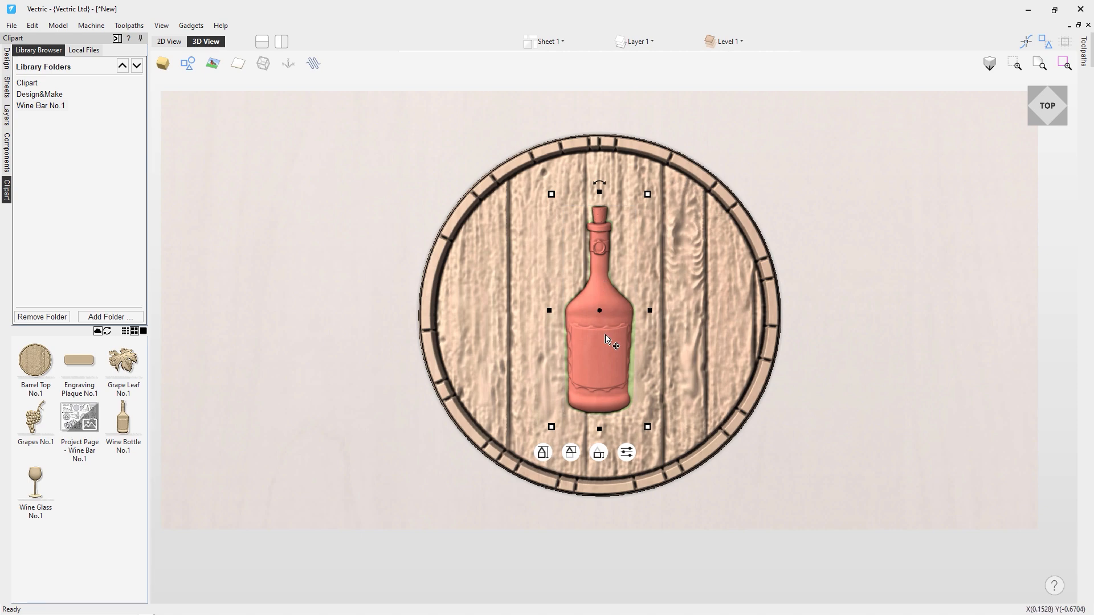
scroll(618, 293, "up", 3)
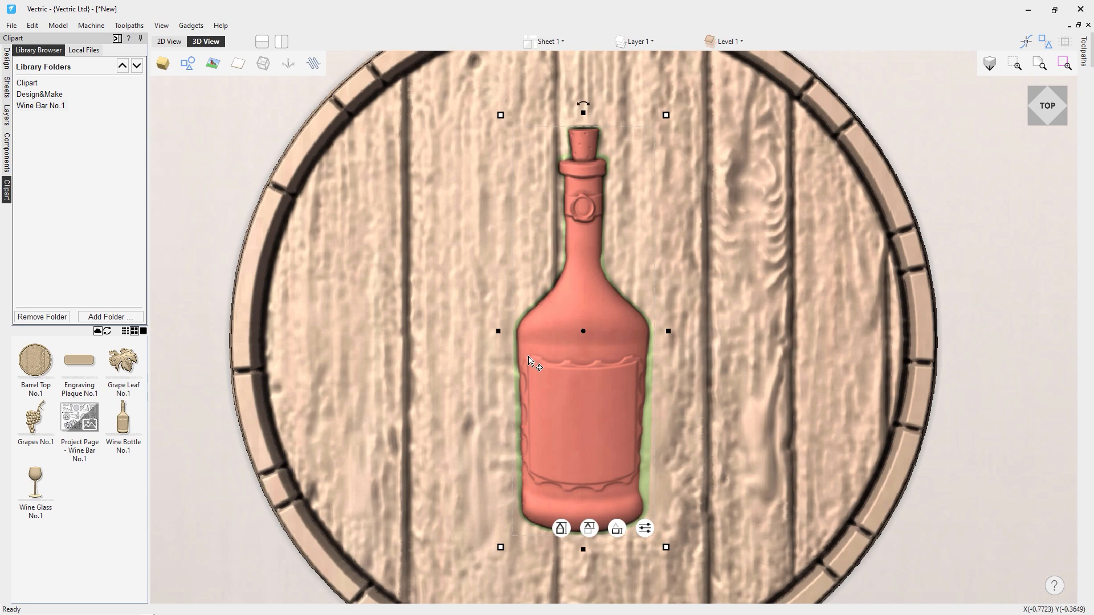
scroll(528, 360, "down", 2)
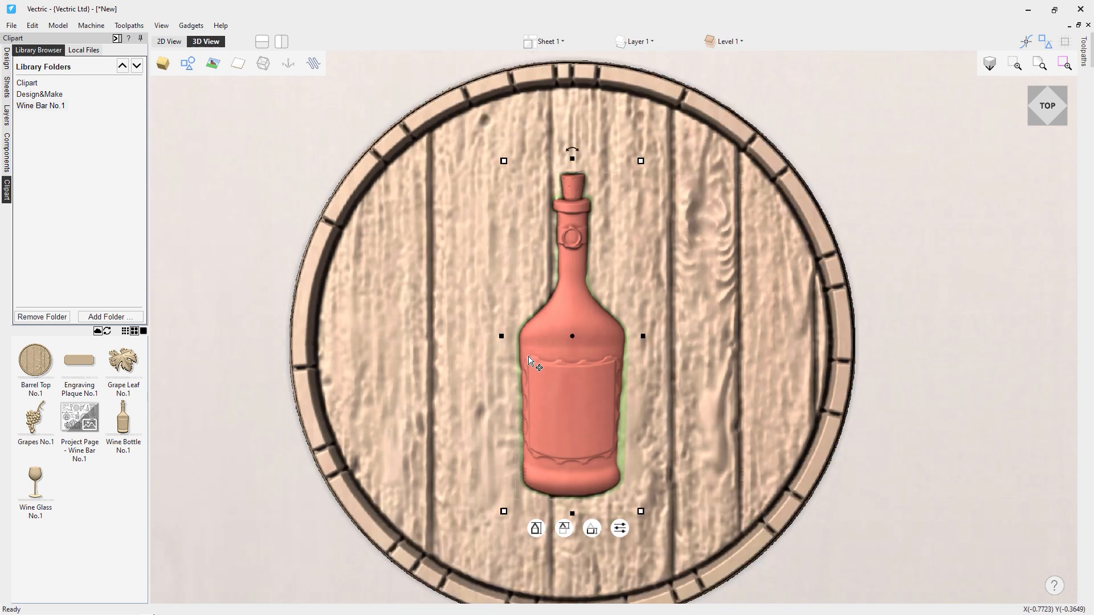
scroll(529, 361, "down", 1)
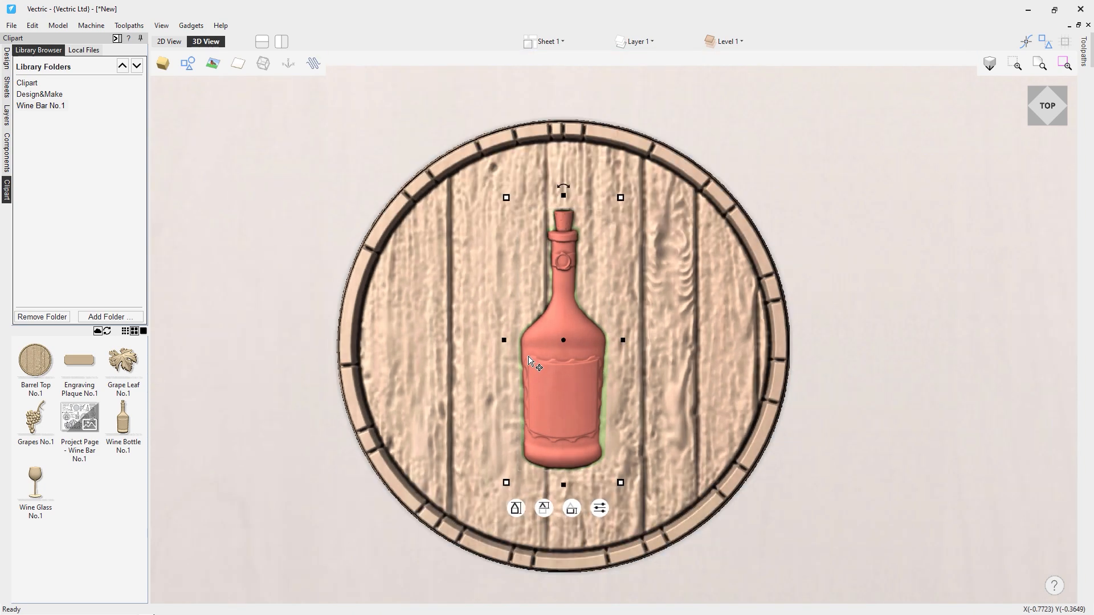
- Hide and show the Wine Bottle No.1 component, and do the same with Barrel Top No.1
left_click(7, 152)
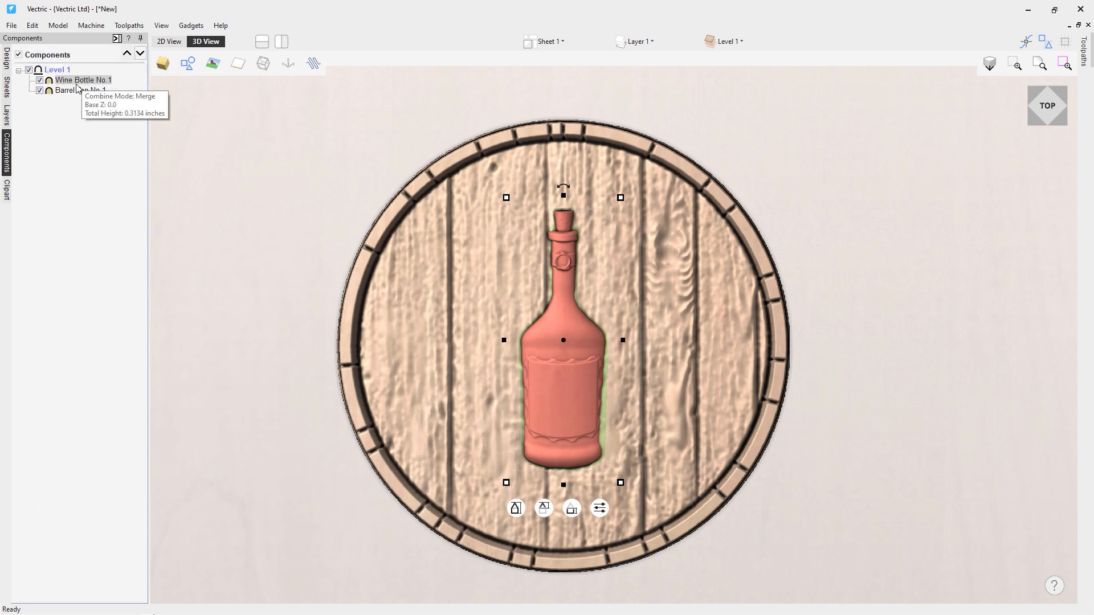
left_click(39, 82)
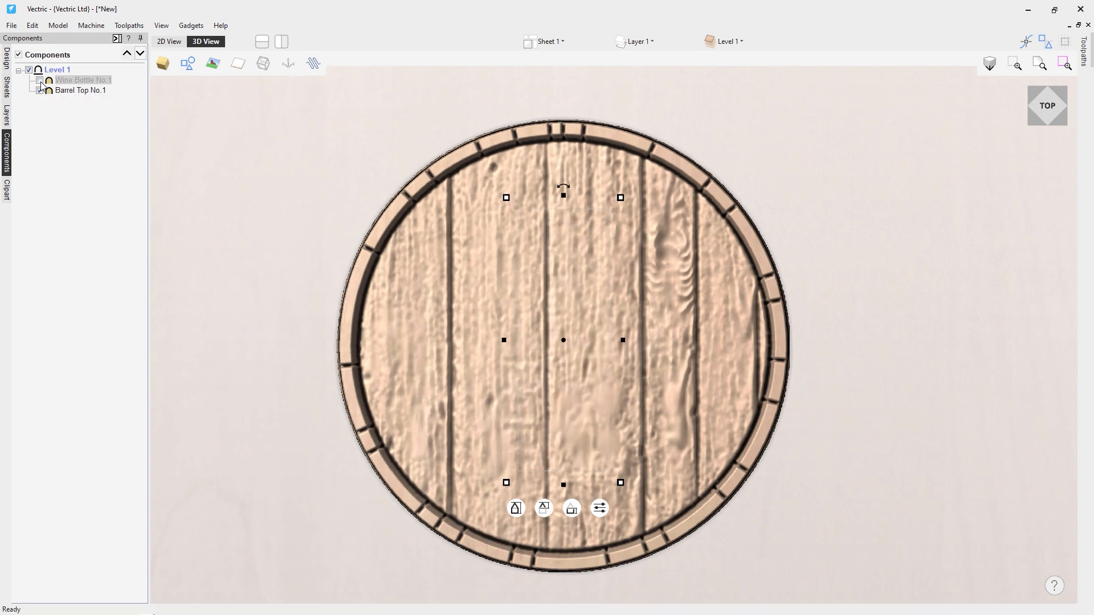
left_click(39, 81)
left_click(40, 91)
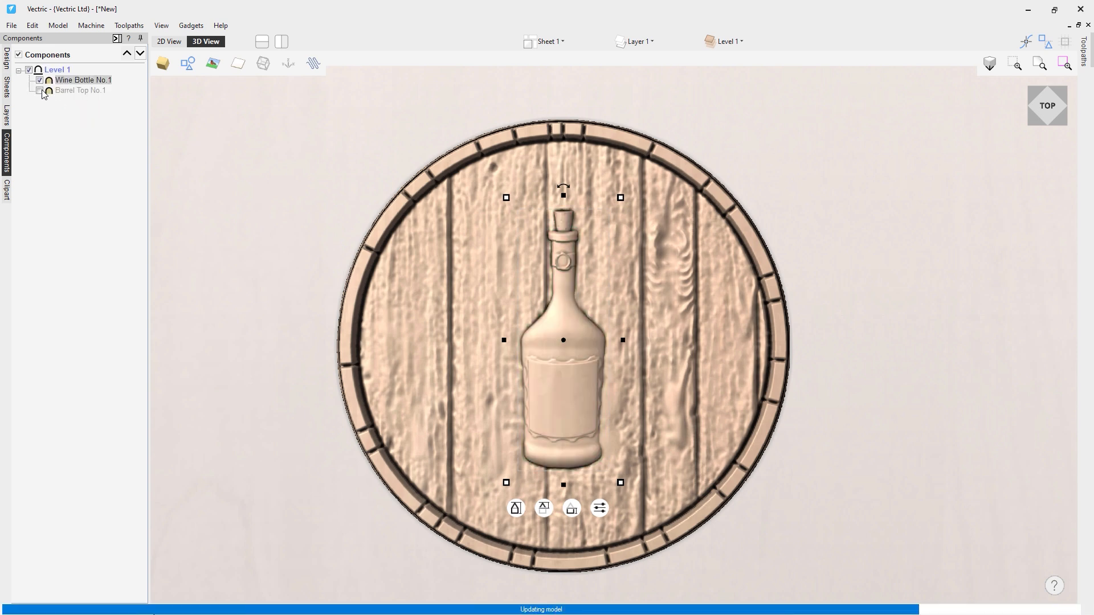
left_click(39, 90)
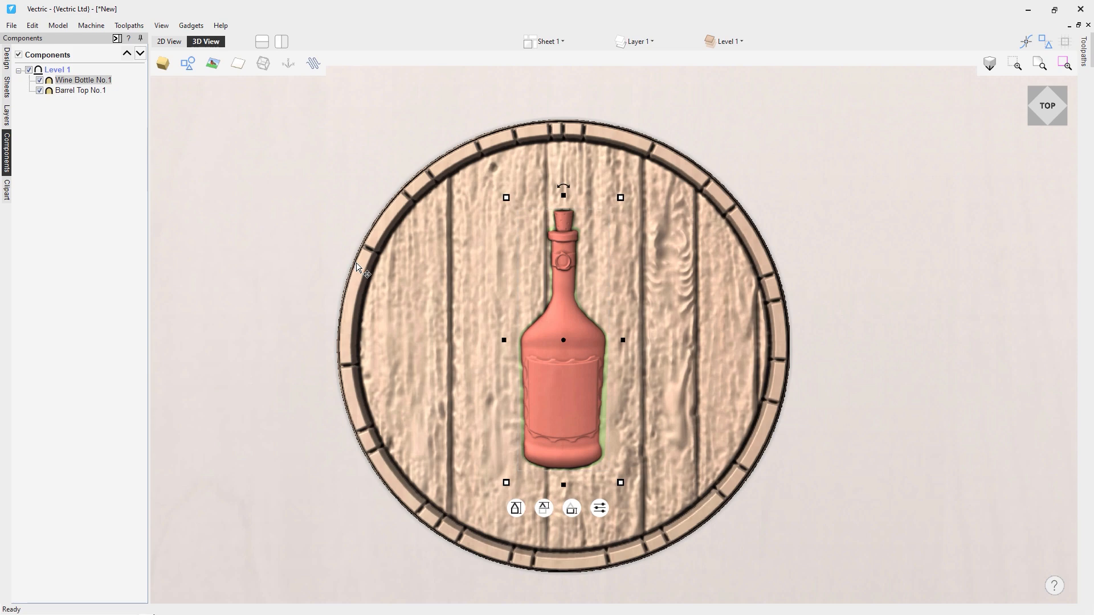
- Examine the Vintages sign on the project page image and compare it with the barrel and bottle arrangement
scroll(524, 205, "down", 5)
scroll(522, 129, "up", 4)
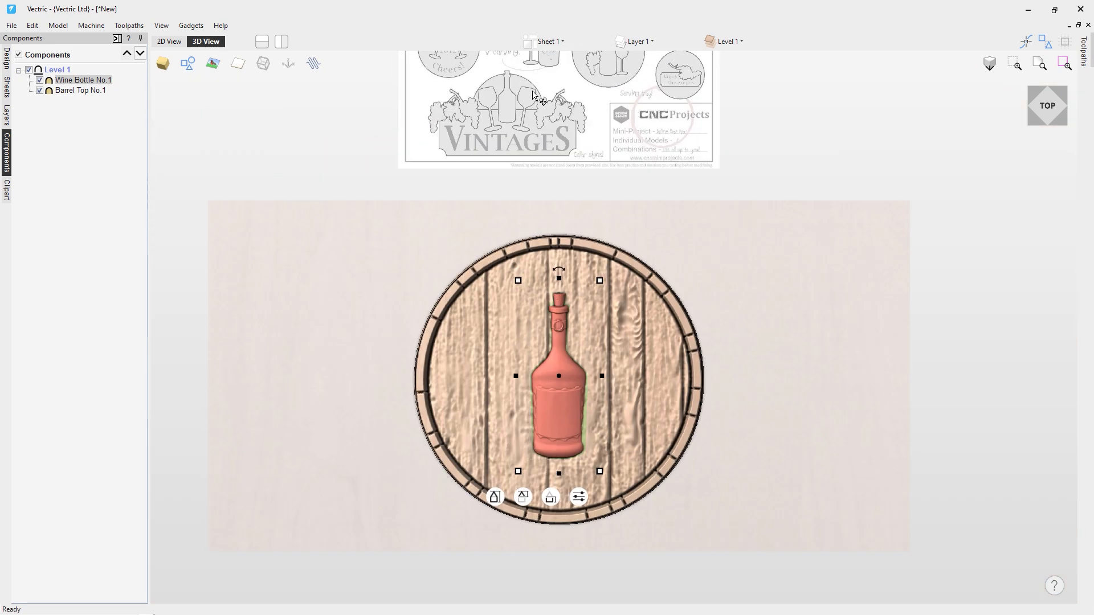
left_click(522, 128)
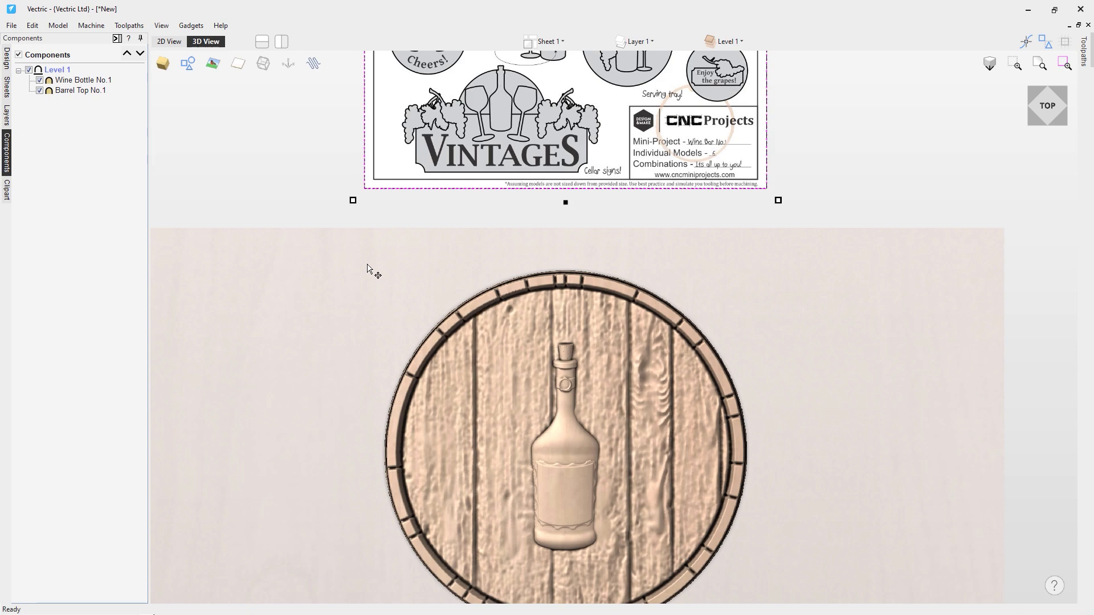
scroll(376, 274, "down", 2)
scroll(424, 452, "up", 2)
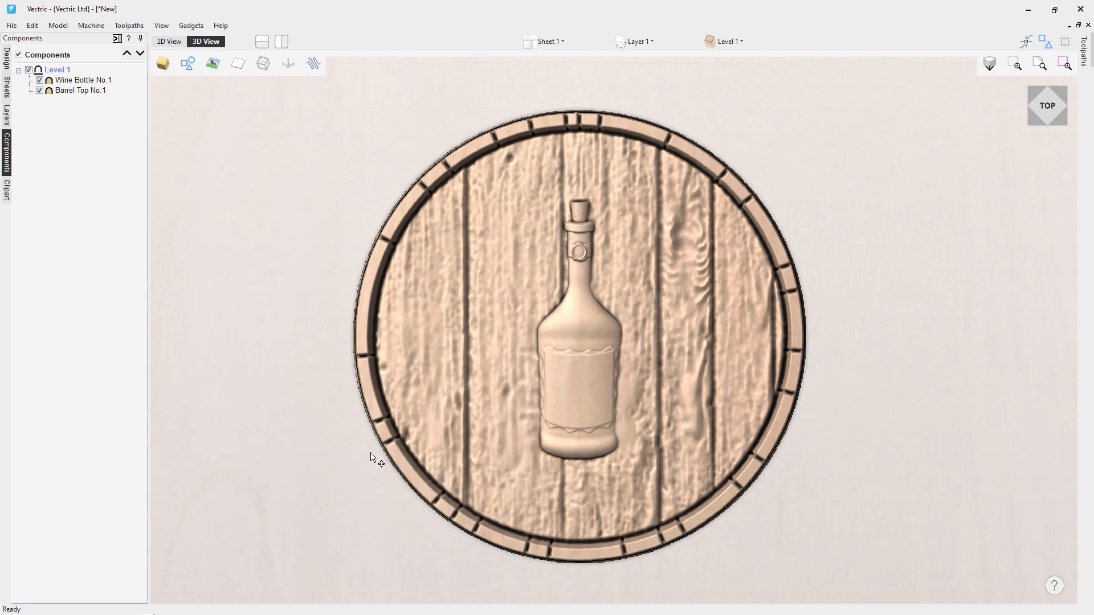
scroll(370, 455, "down", 1)
scroll(348, 499, "down", 2)
scroll(278, 512, "up", 2)
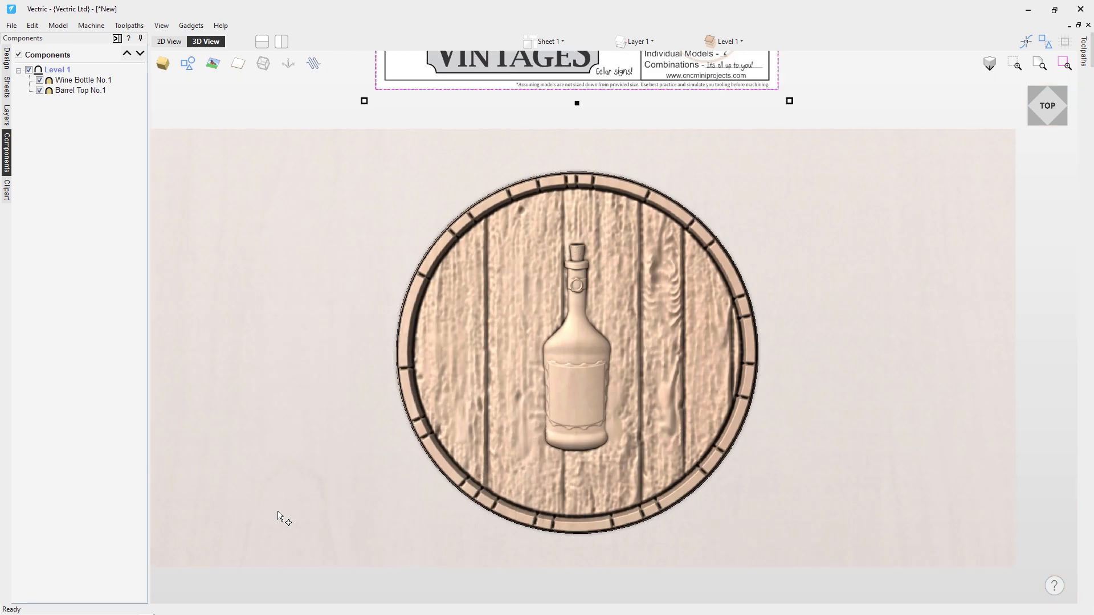
- Move the wine bottle straight up to about X 0, Y 2.45 so its neck overlaps the barrel's upper rim
left_click(578, 351)
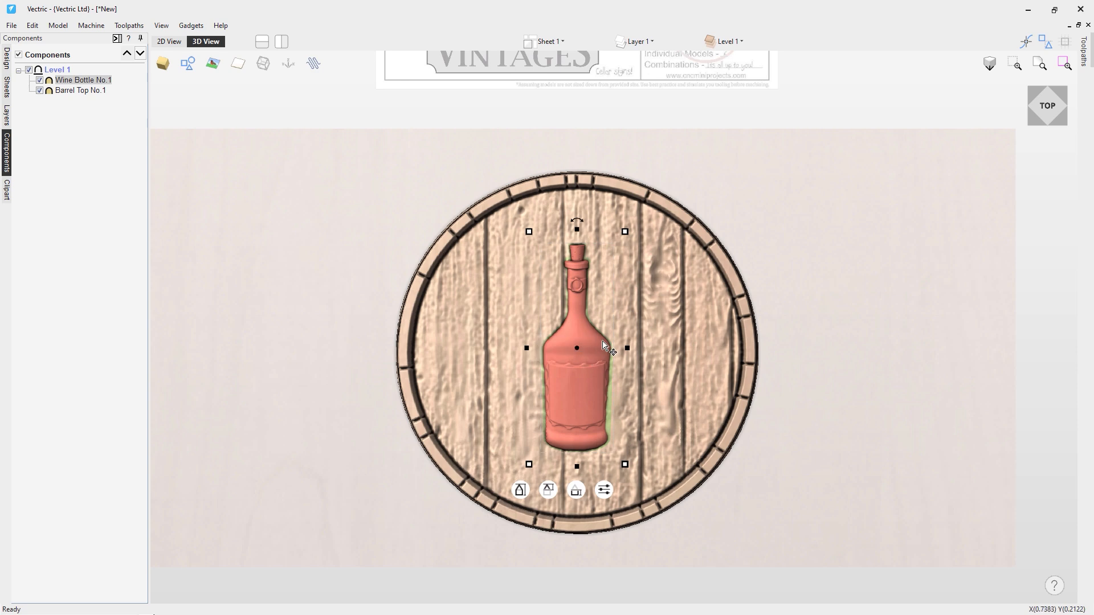
mouse_move(581, 346)
left_click_drag(581, 345, 583, 261)
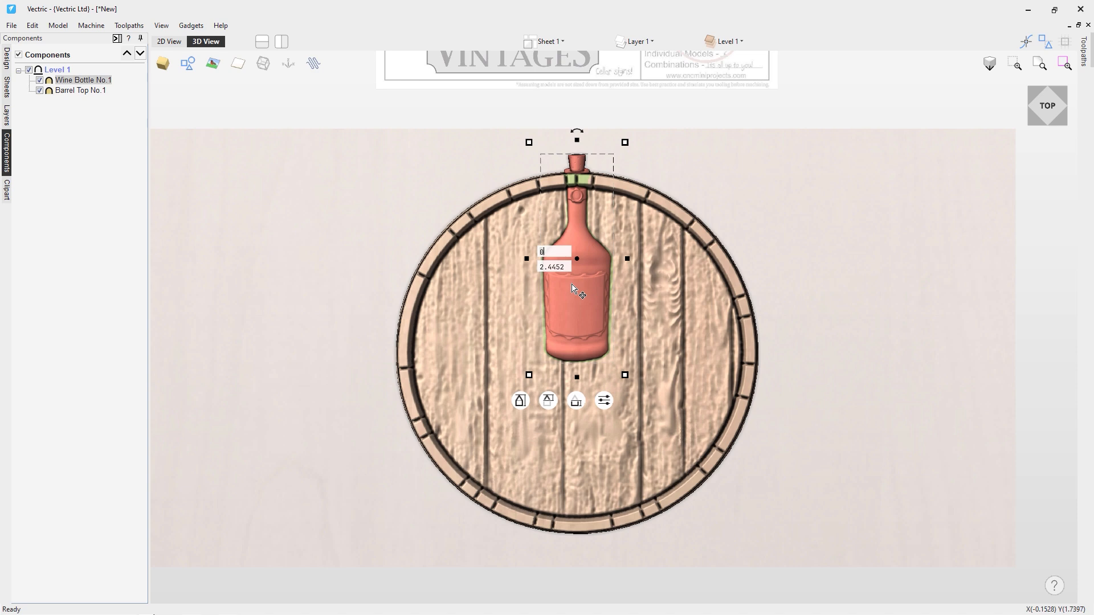
- Enlarge the wine bottle proportionally about its centre to about 2.72 × 7.82 inches
scroll(572, 282, "down", 2)
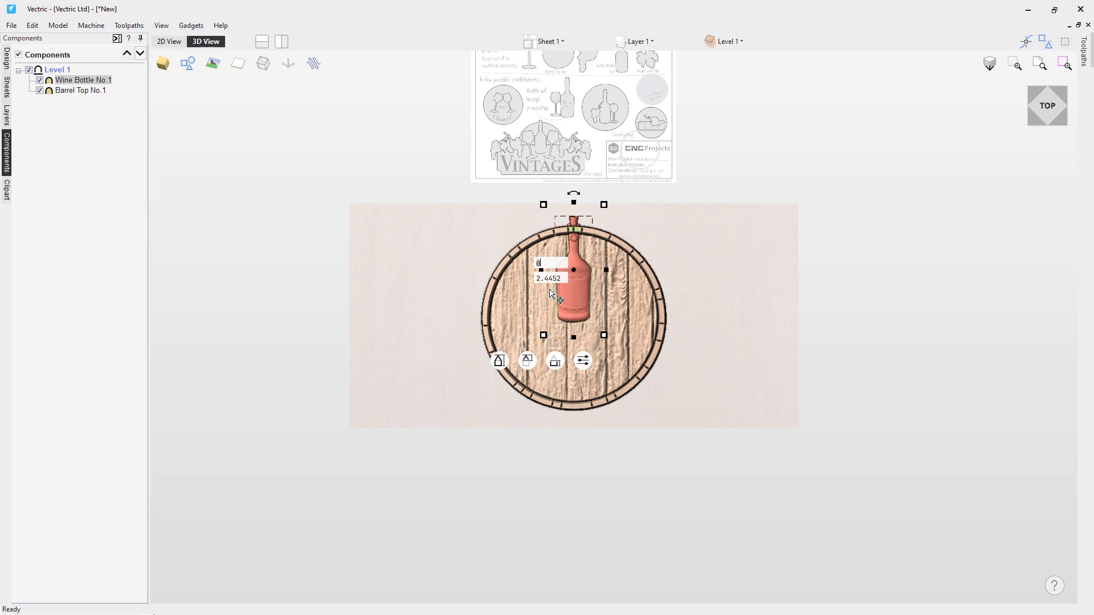
scroll(551, 299, "up", 2)
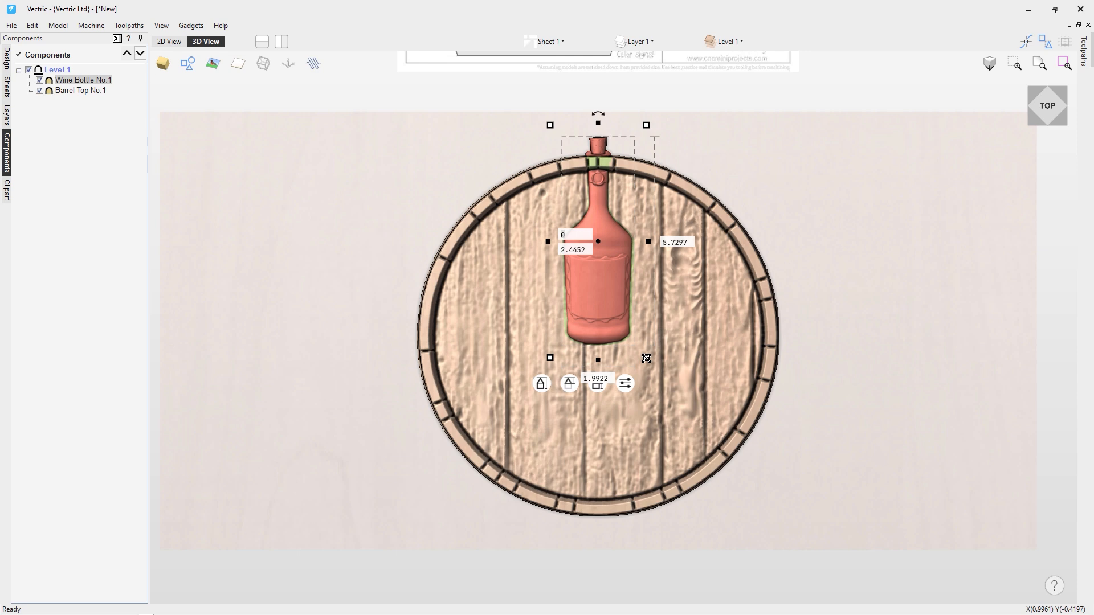
left_click_drag(646, 358, 647, 362)
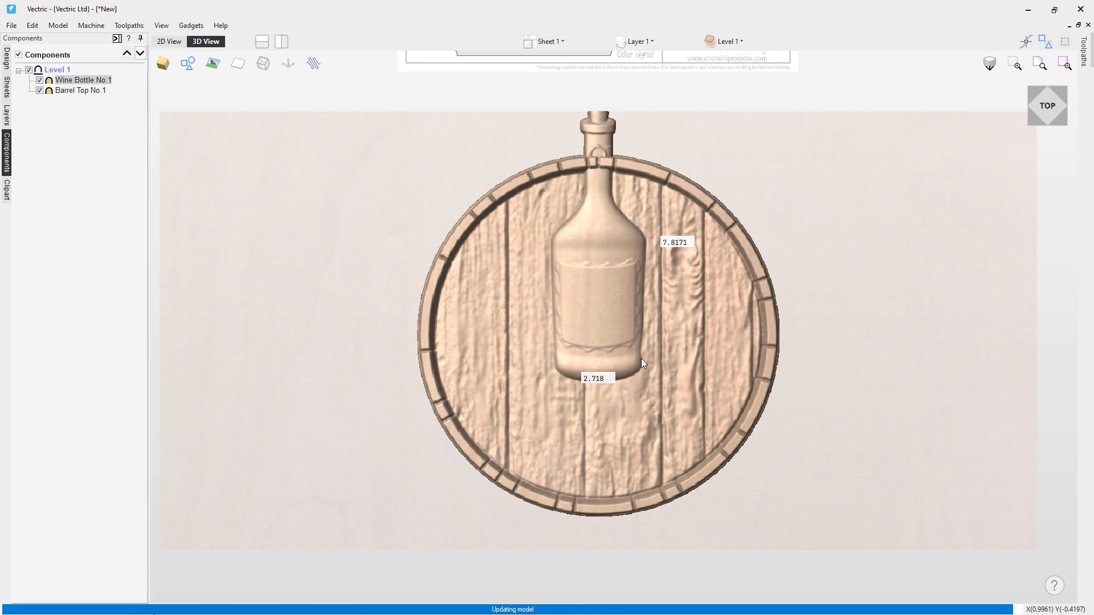
- Lower the wine bottle to about X 0, Y 1.65 and scale it about its centre to about 2.41 × 6.92 inches
mouse_move(601, 244)
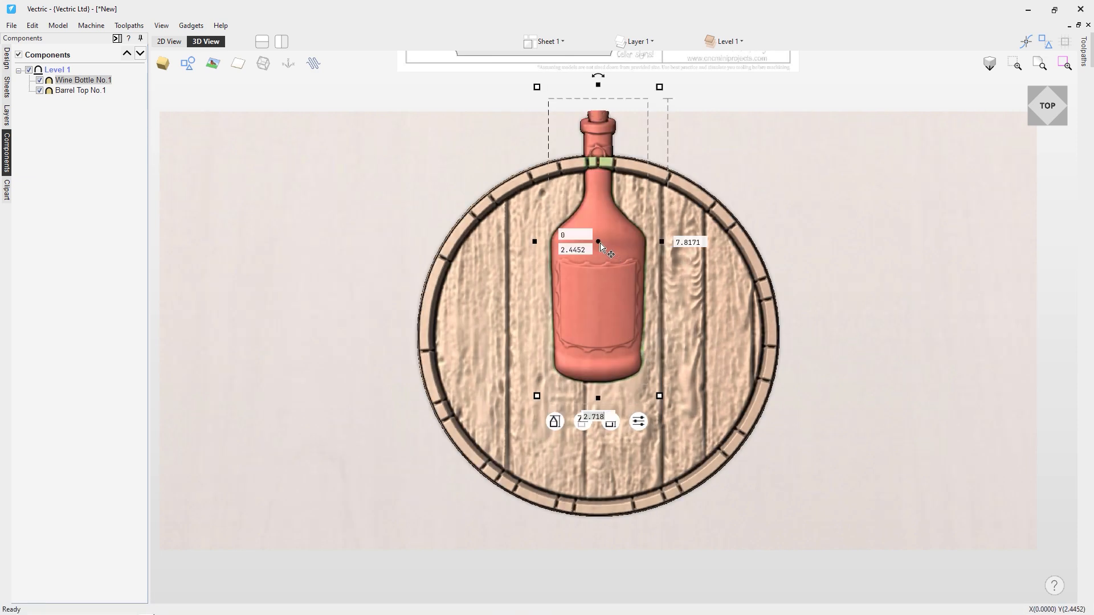
left_click_drag(600, 244, 602, 270)
mouse_move(658, 426)
left_click_drag(659, 426, 642, 412)
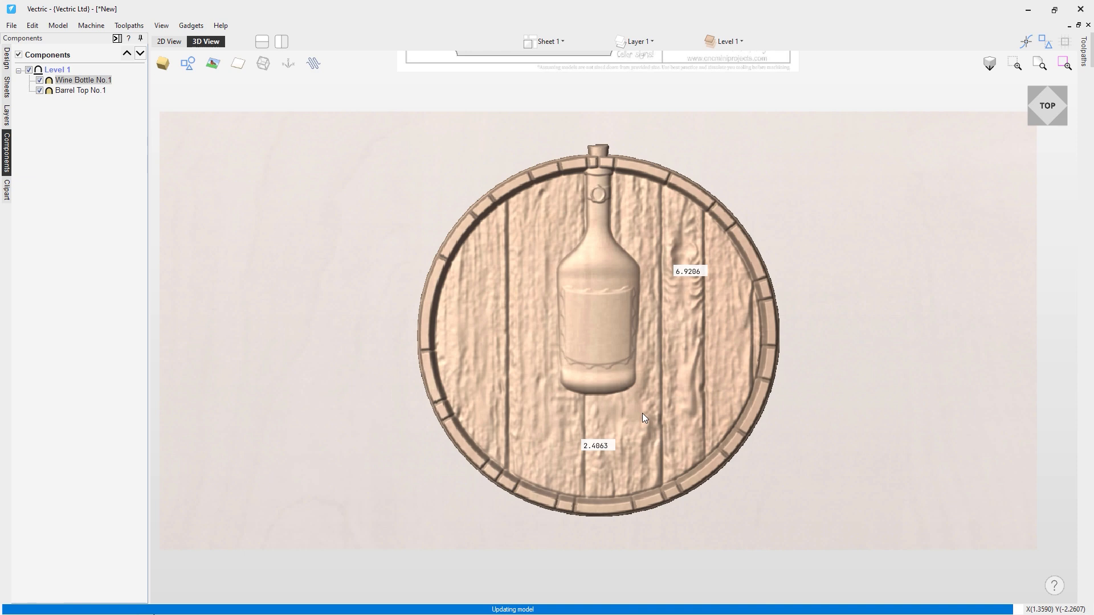
mouse_move(599, 268)
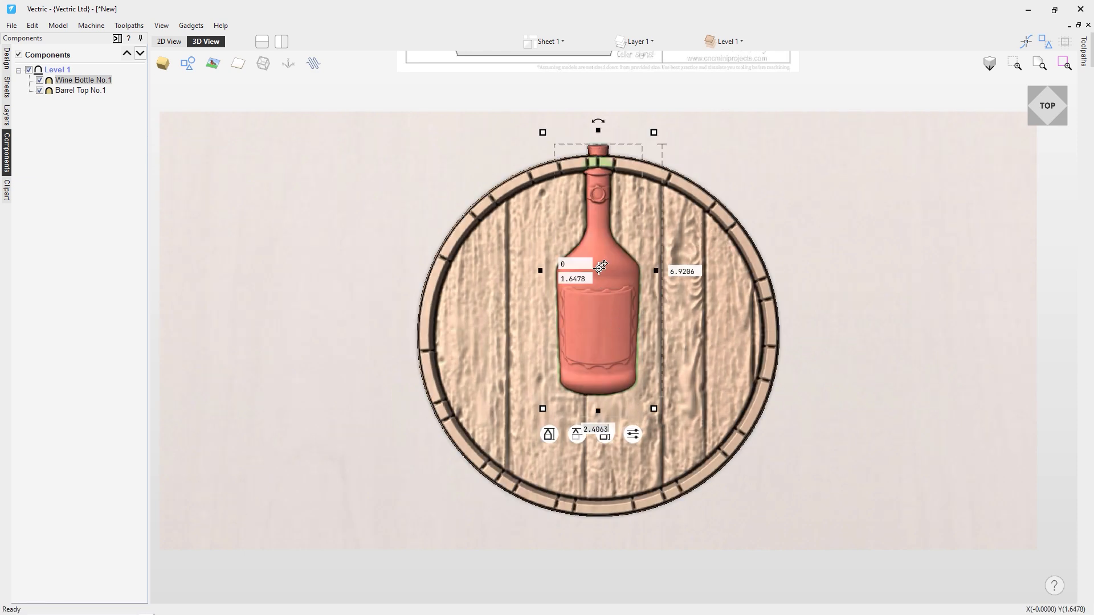
- Move the wine bottle straight up to about X 0, Y 2.01 so its cork clears the barrel's upper rim
mouse_move(600, 270)
left_mouse_down()
mouse_move(598, 255)
mouse_move(601, 277)
left_mouse_up()
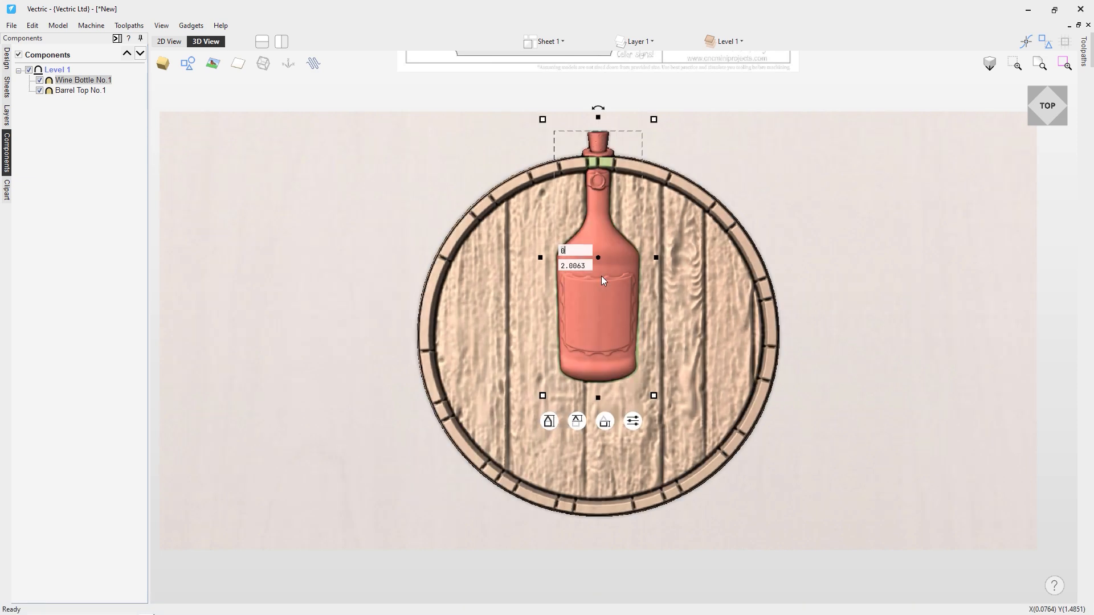
left_click(391, 354)
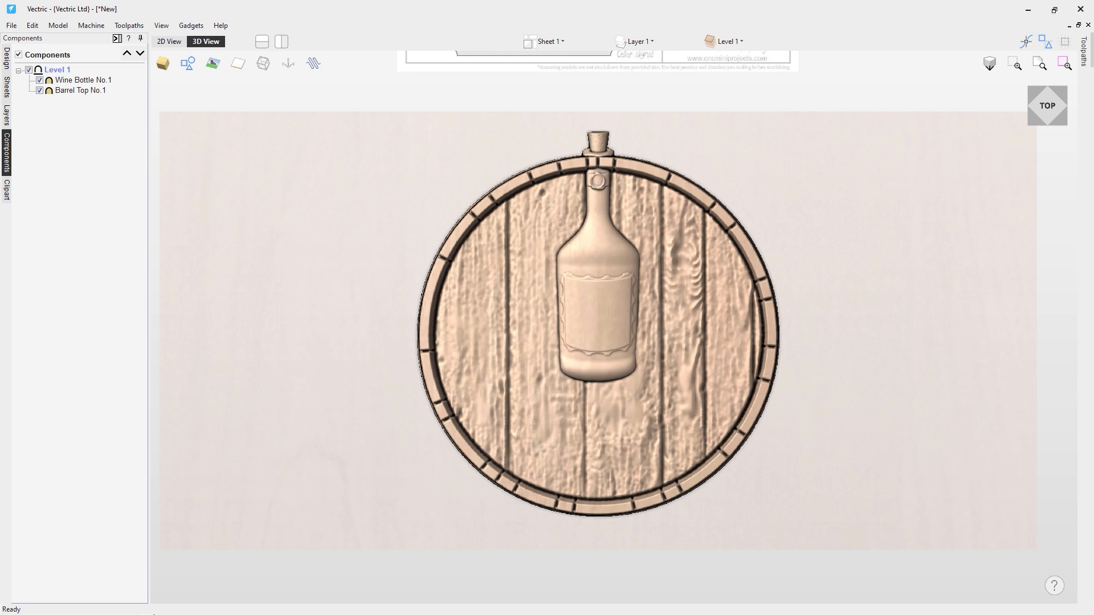
- Check the wine bottle's combine mode and its other component properties
left_click(590, 300)
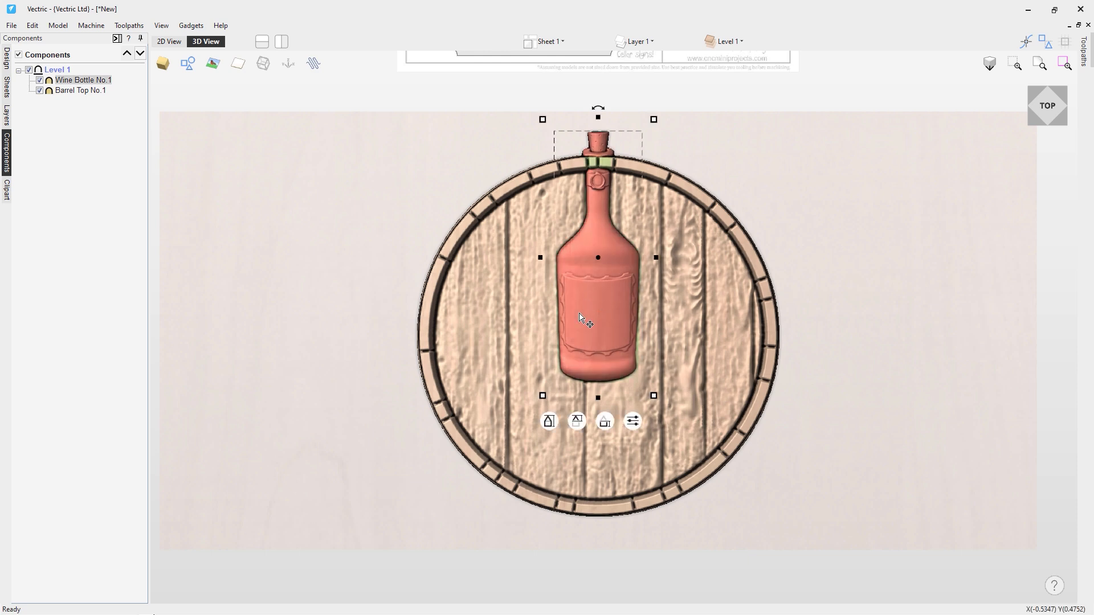
right_click(105, 86)
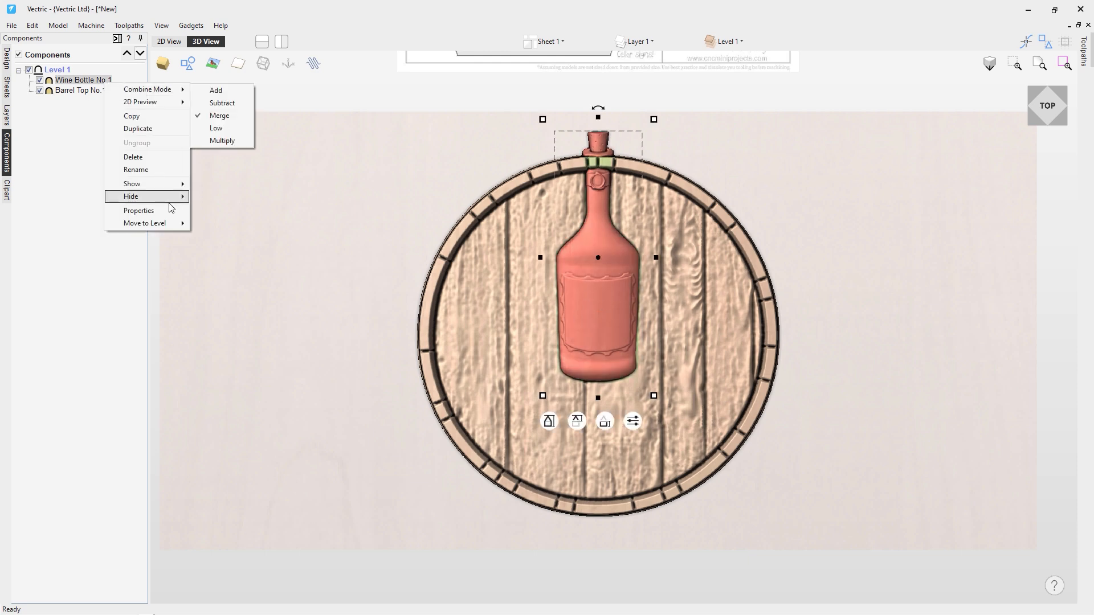
left_click(138, 210)
left_click(132, 286)
left_click(607, 298)
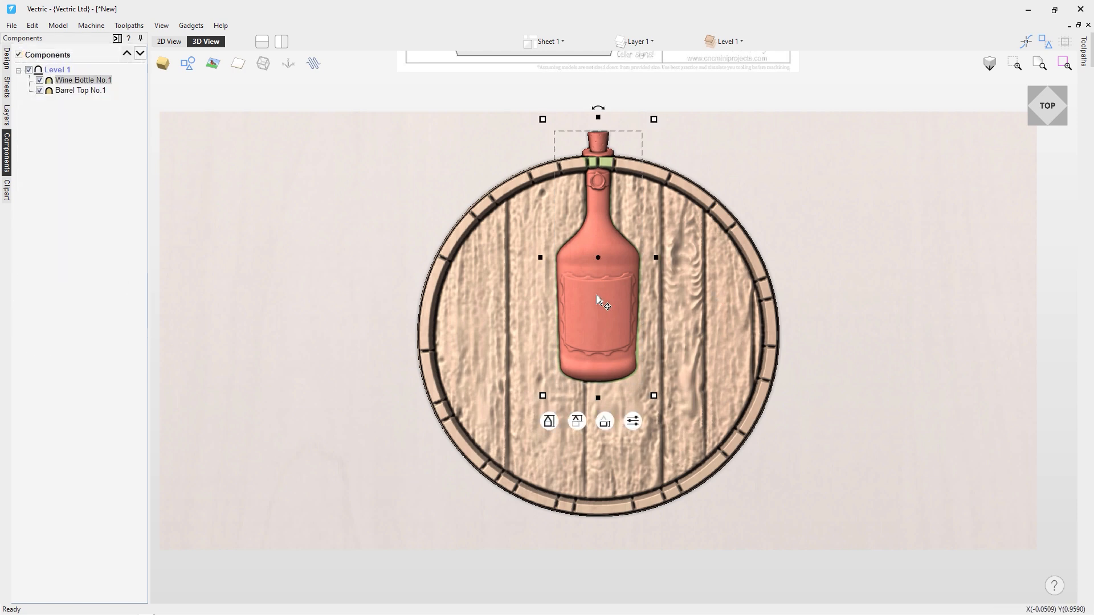
left_click(633, 422)
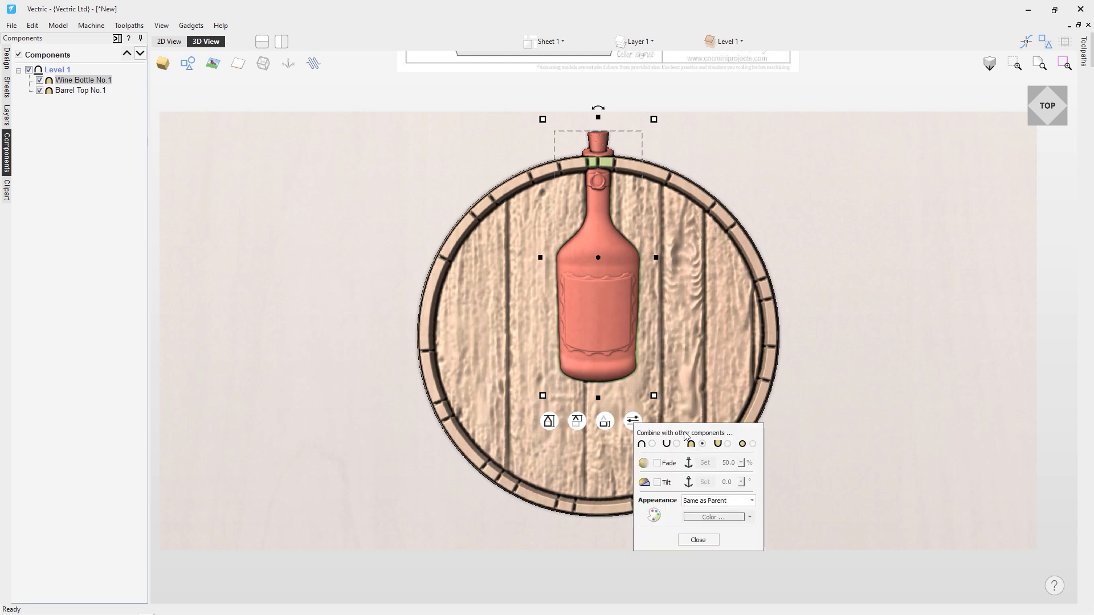
left_click(698, 540)
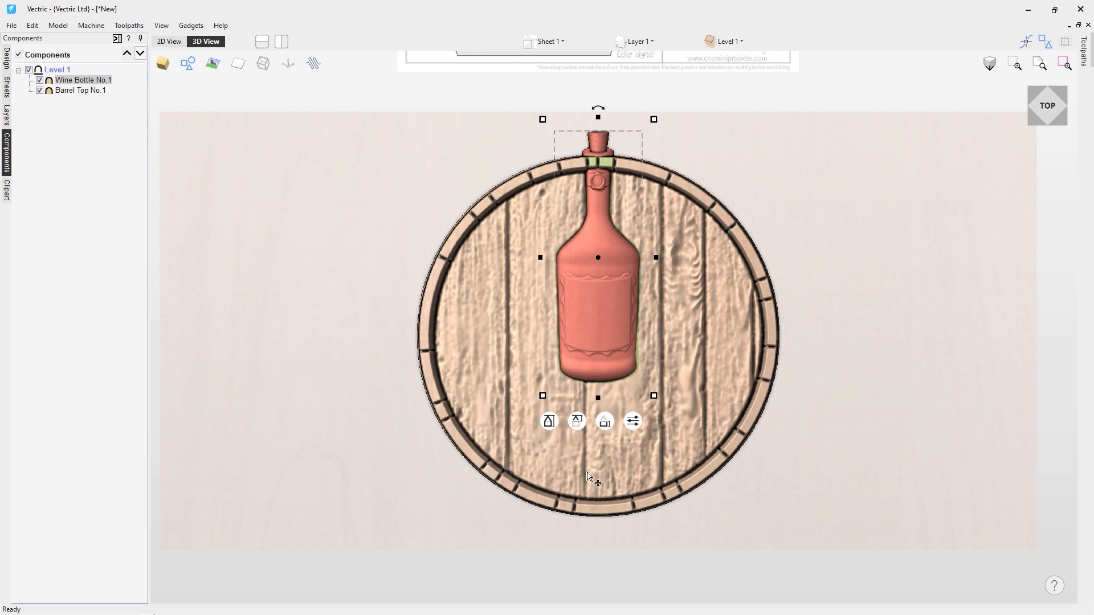
- Examine the wine bottle and barrel reliefs from an angle with the material block outline temporarily shown
left_click_drag(411, 469, 579, 320)
left_click_drag(334, 320, 424, 418)
left_click(263, 63)
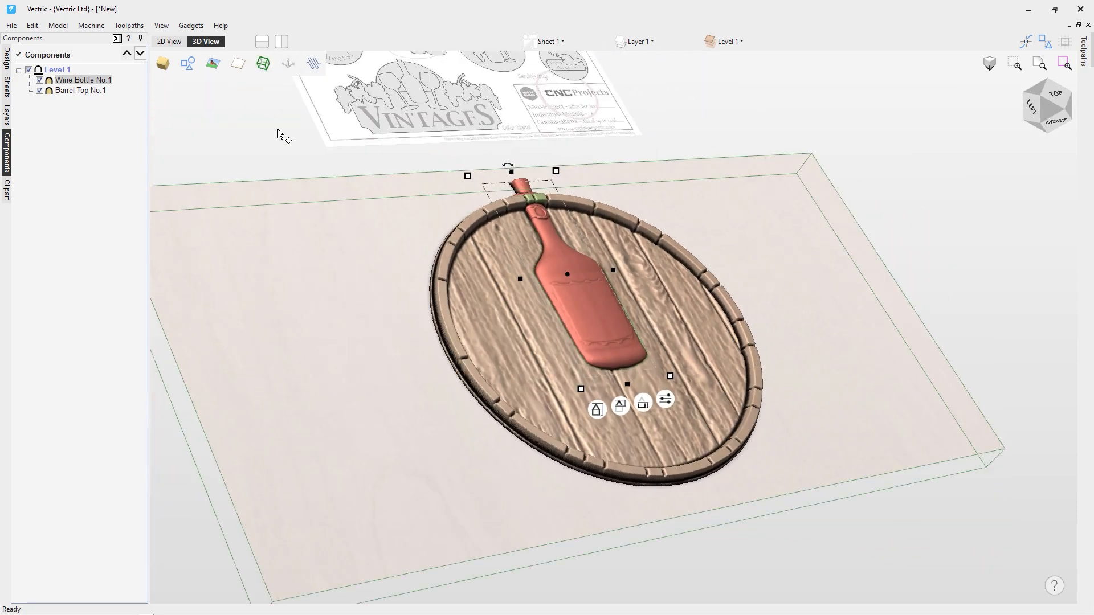
left_click_drag(376, 359, 626, 292)
left_click_drag(800, 344, 813, 402)
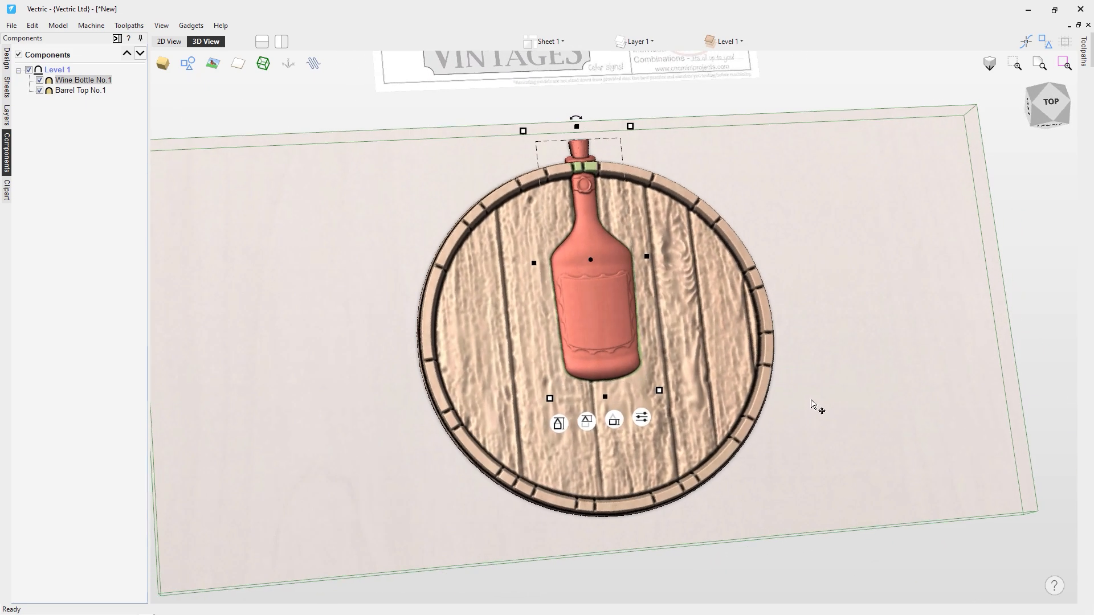
left_click(263, 63)
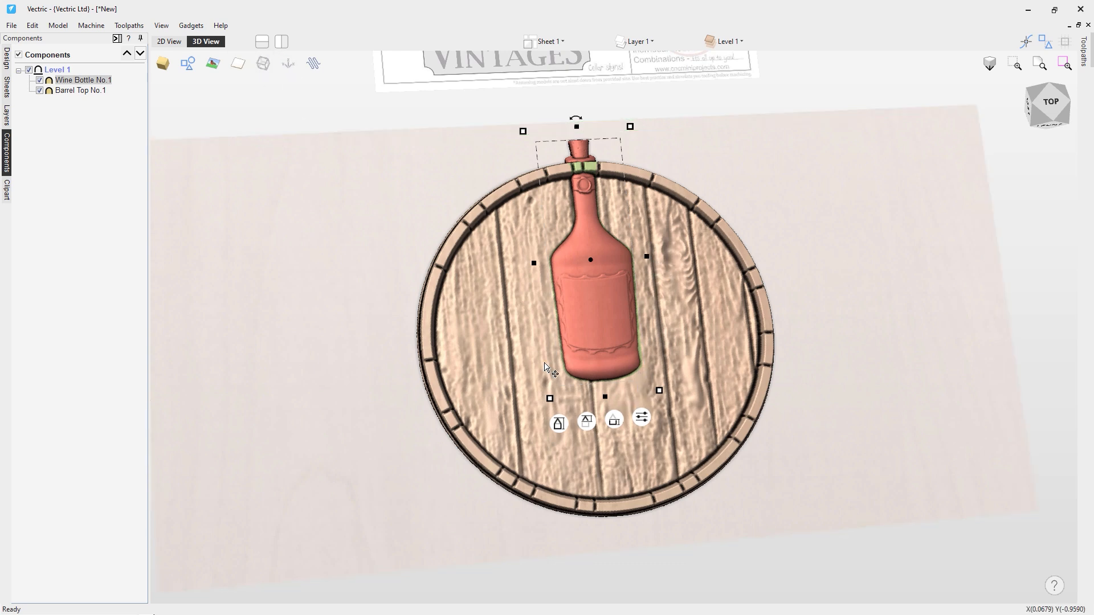
- Set the wine bottle's shape height to 0.429 inches
left_click(589, 425)
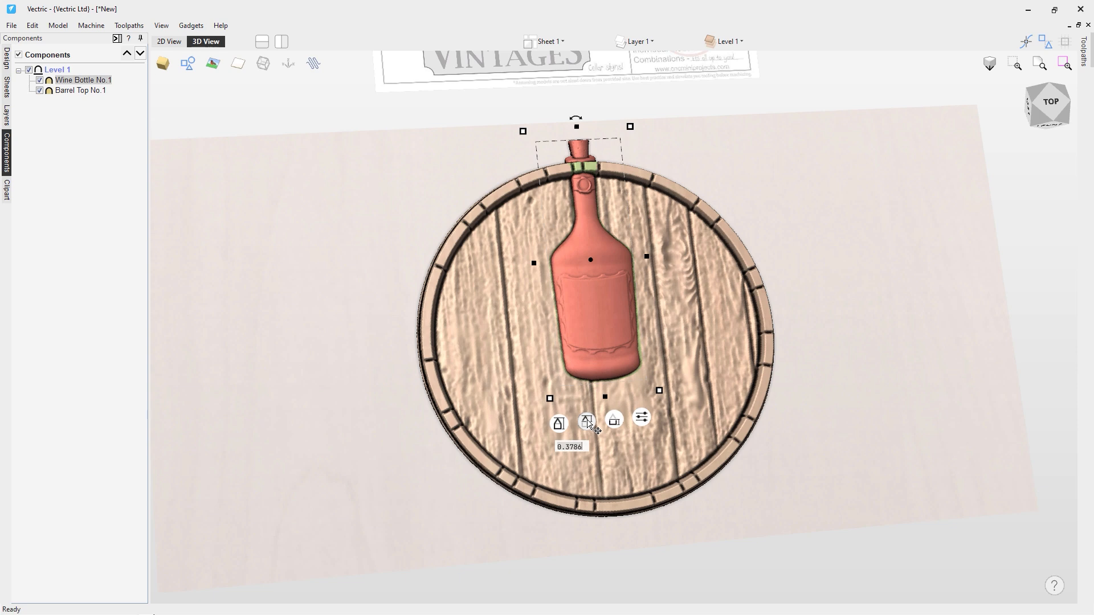
type("0.429")
key("Return")
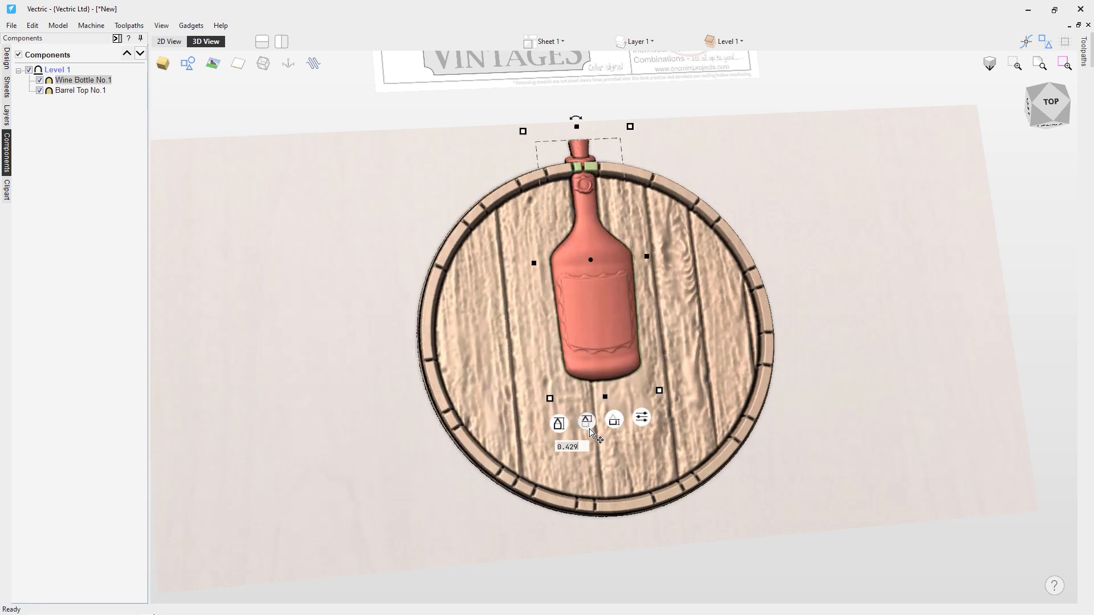
- Set the wine bottle's base height to 0.136 inches and raise it further to about 0.27 inches
mouse_move(611, 425)
left_click(612, 425)
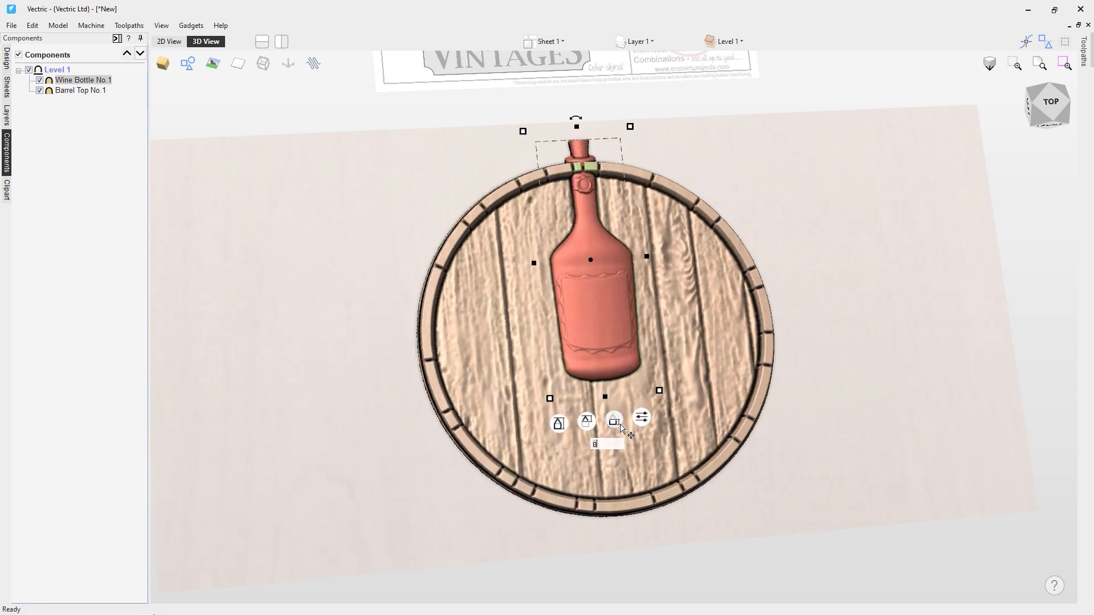
type(".136")
key("Return")
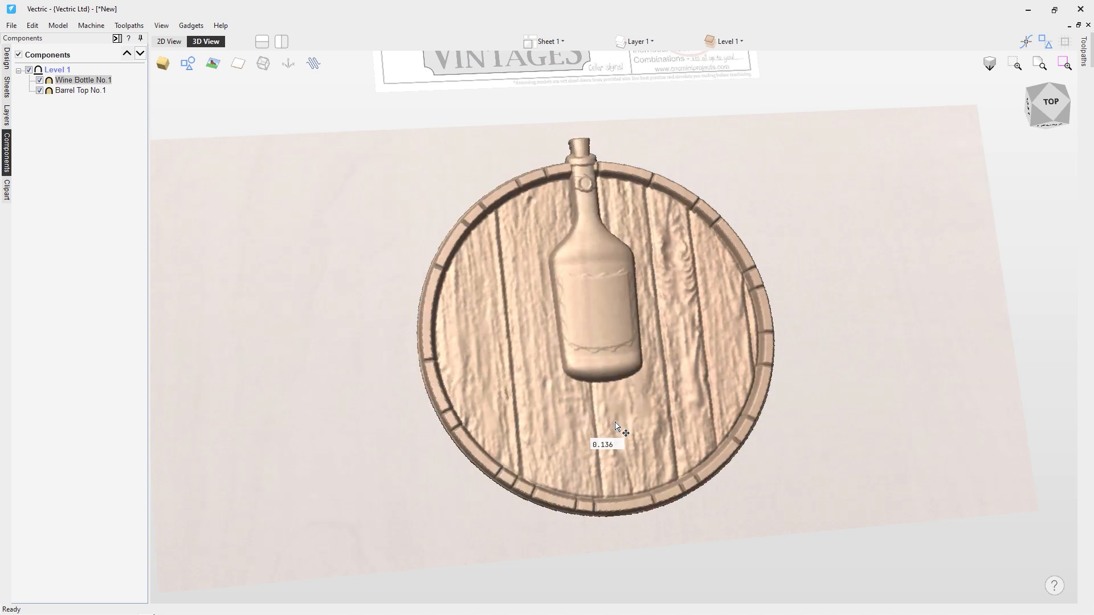
left_click_drag(614, 422, 616, 423)
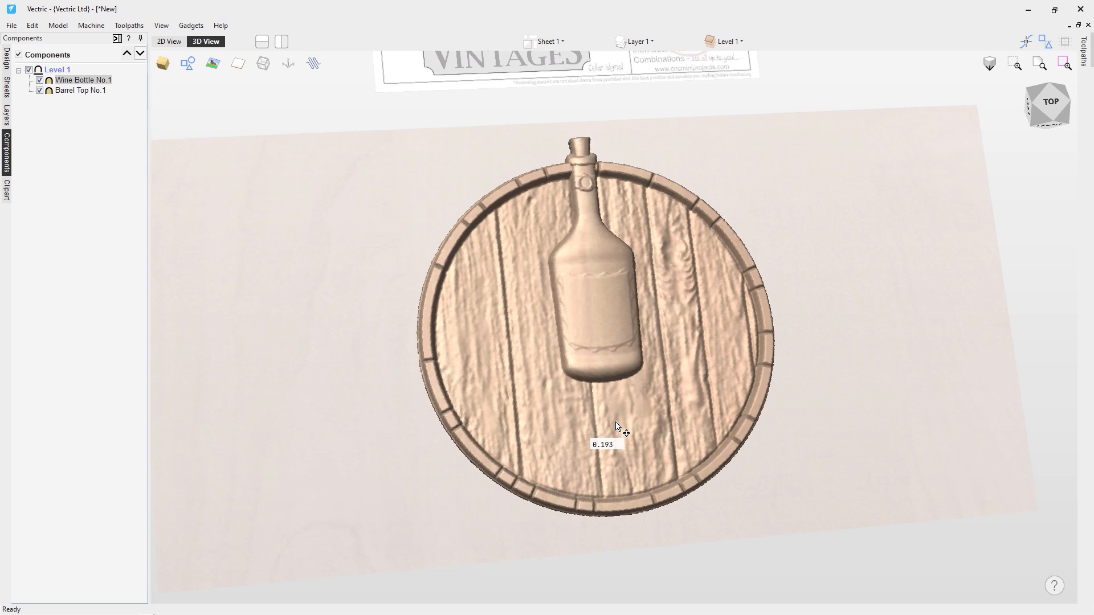
left_click_drag(616, 425, 615, 421)
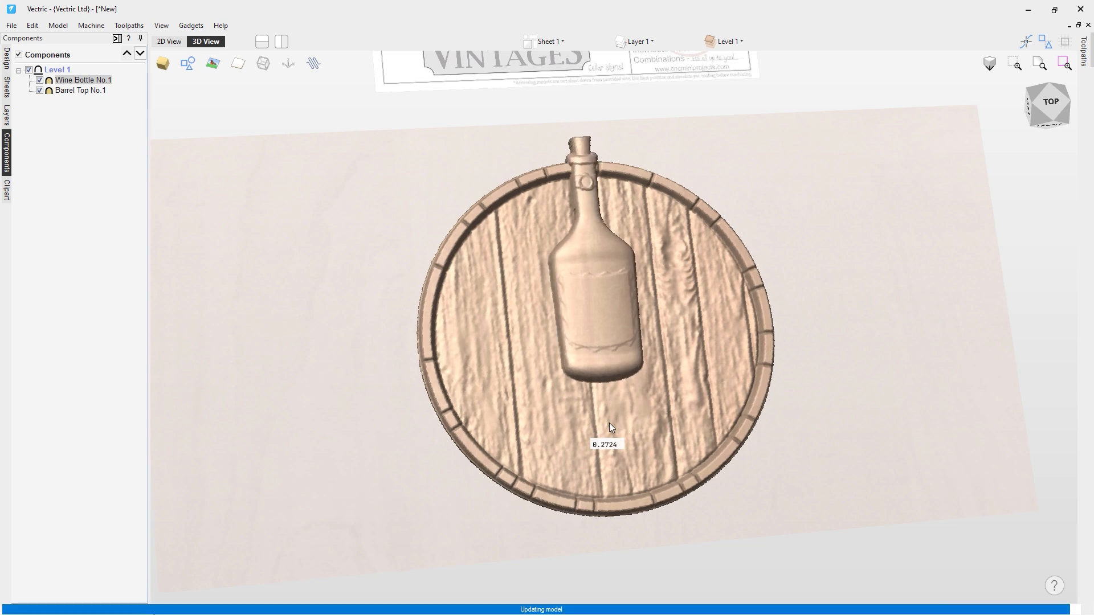
- Try an exaggerated shape height of 2 inches on the wine bottle
mouse_move(319, 467)
left_mouse_down()
mouse_move(646, 417)
mouse_move(319, 447)
left_mouse_up()
left_click_drag(832, 396, 786, 439)
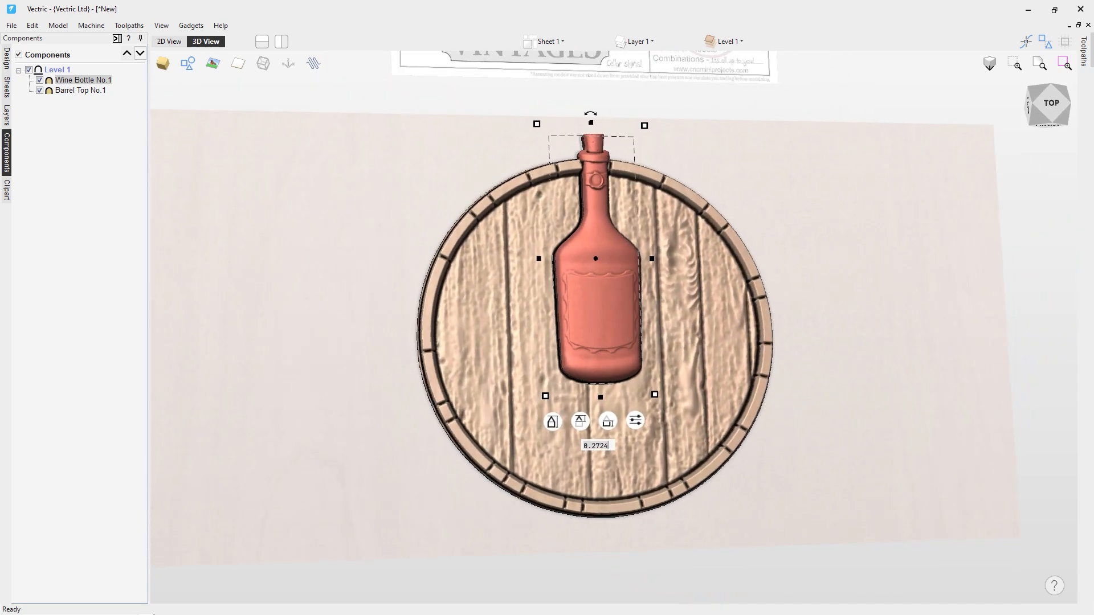
left_click_drag(325, 439, 566, 279)
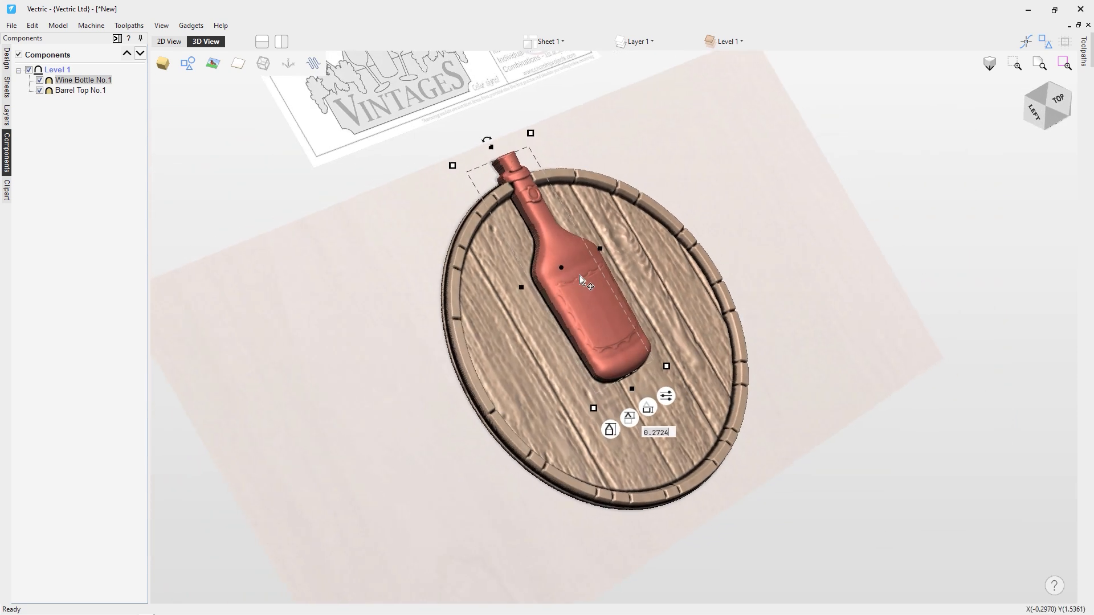
mouse_move(634, 420)
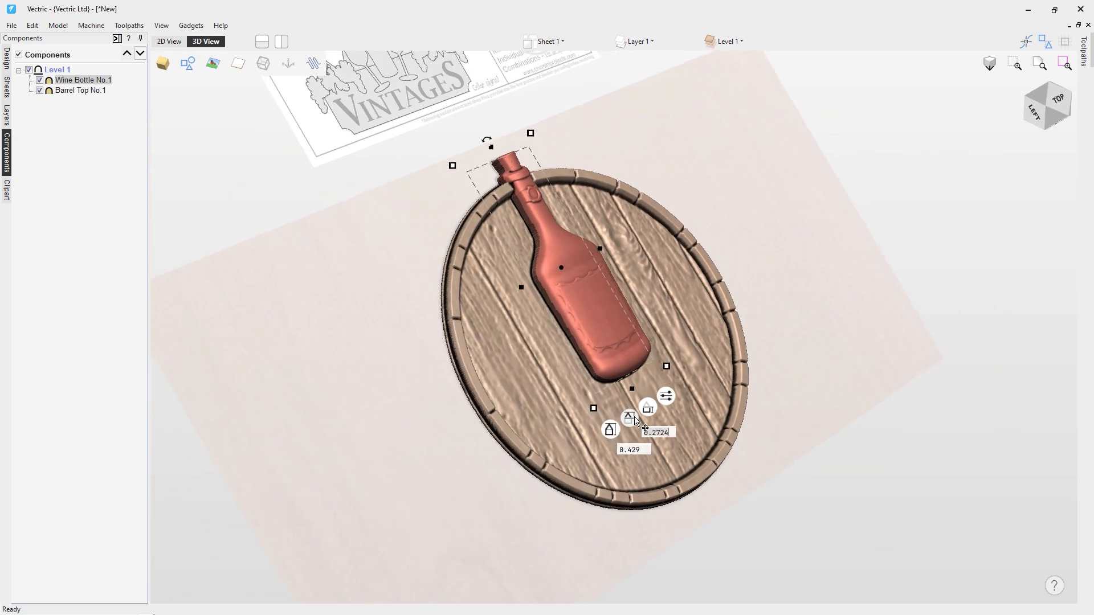
left_click(645, 450)
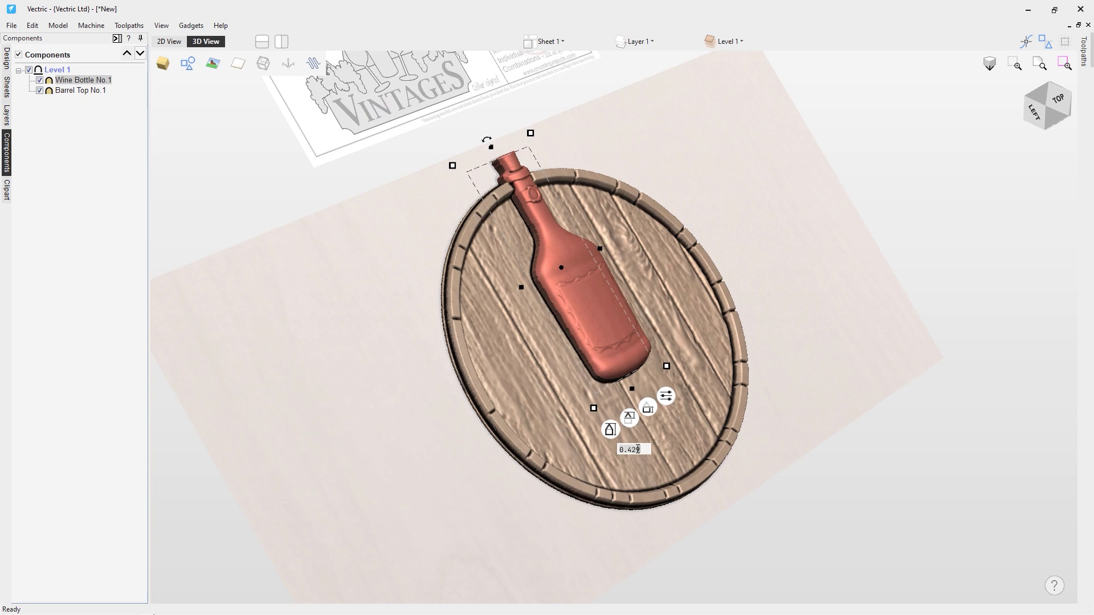
right_click(638, 450)
left_click(678, 233)
key("Return")
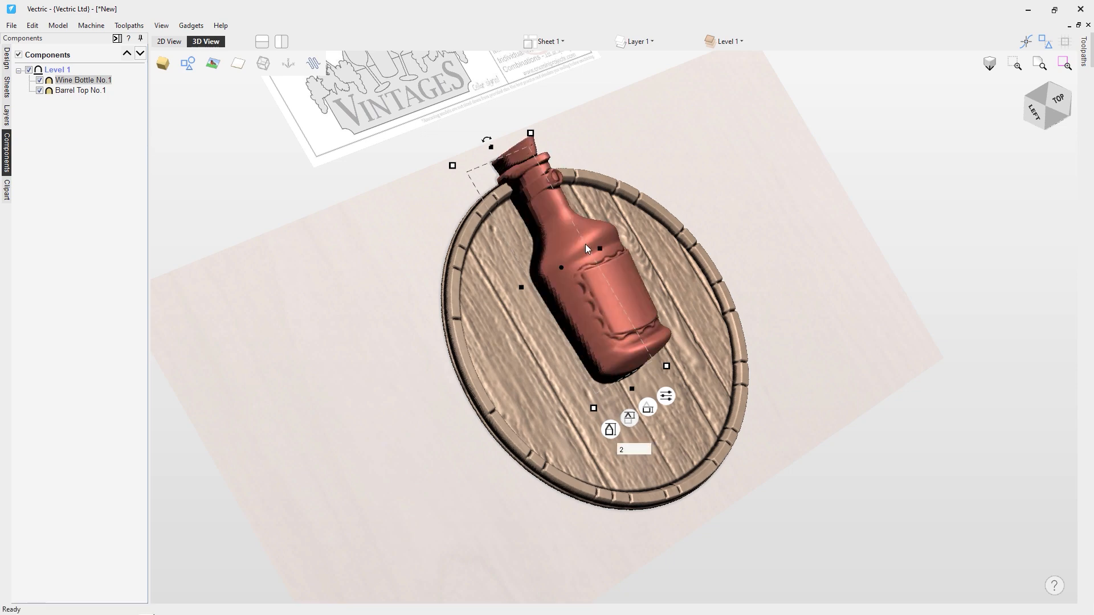
- Return the wine bottle's shape height to 0.429 inches
middle_click_drag(652, 348, 681, 376)
mouse_move(623, 421)
type("2")
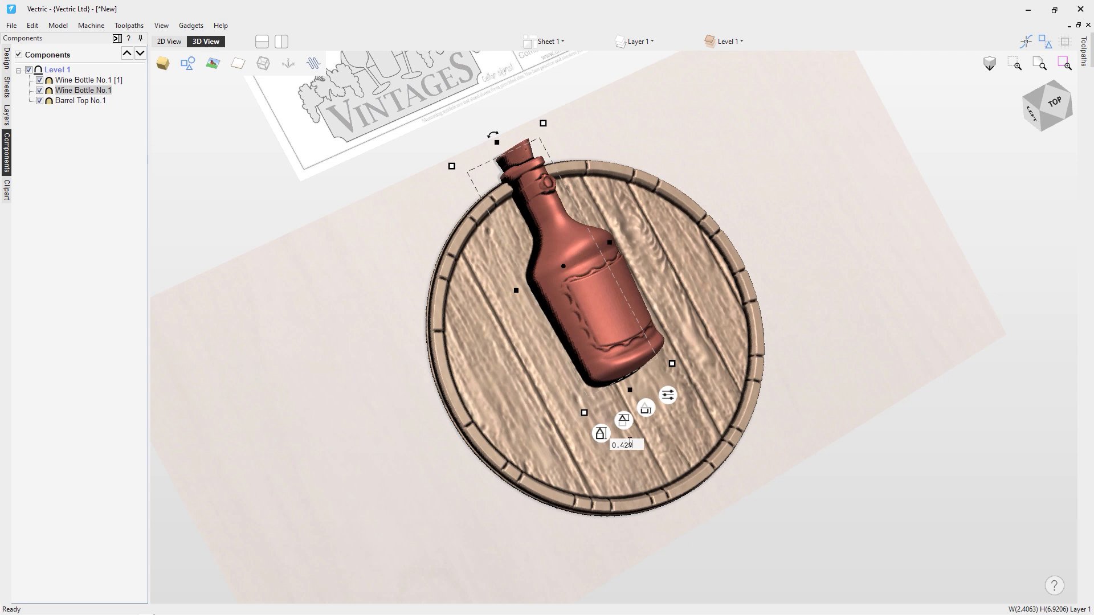
key("Return")
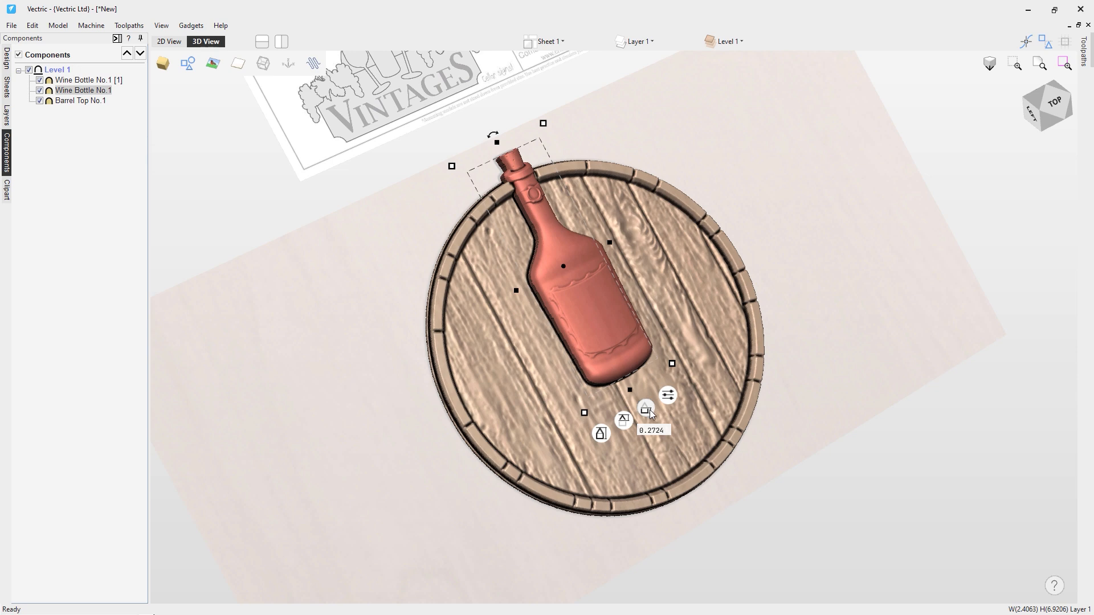
- Lower the wine bottle's base height slightly to about 0.268 inches
left_click_drag(524, 446, 585, 368)
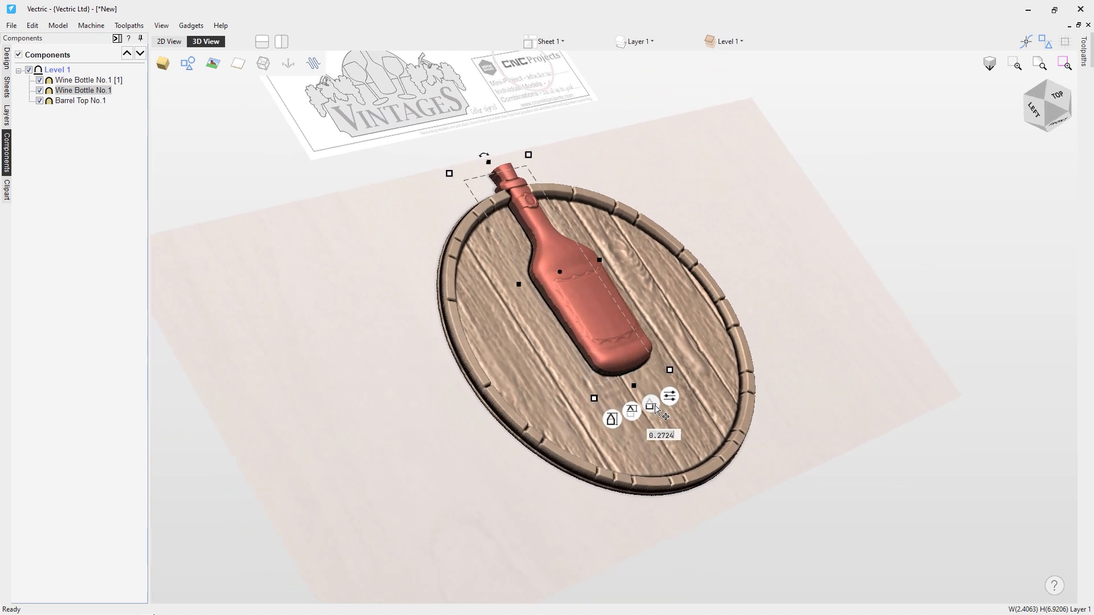
mouse_move(655, 408)
left_mouse_down()
mouse_move(661, 382)
mouse_move(657, 416)
left_mouse_up()
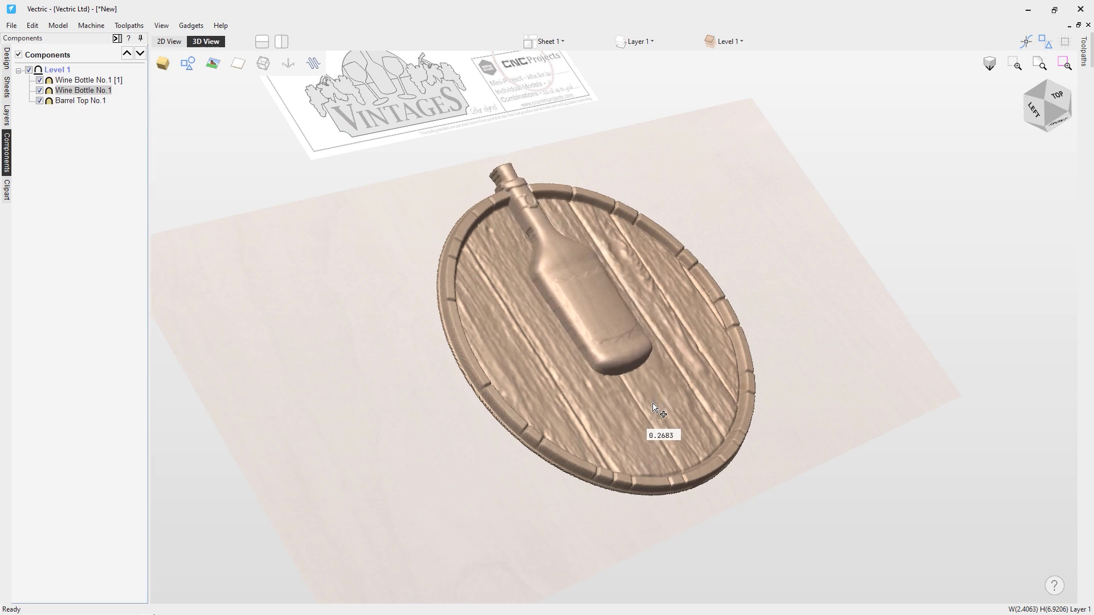
left_click_drag(795, 383, 553, 482)
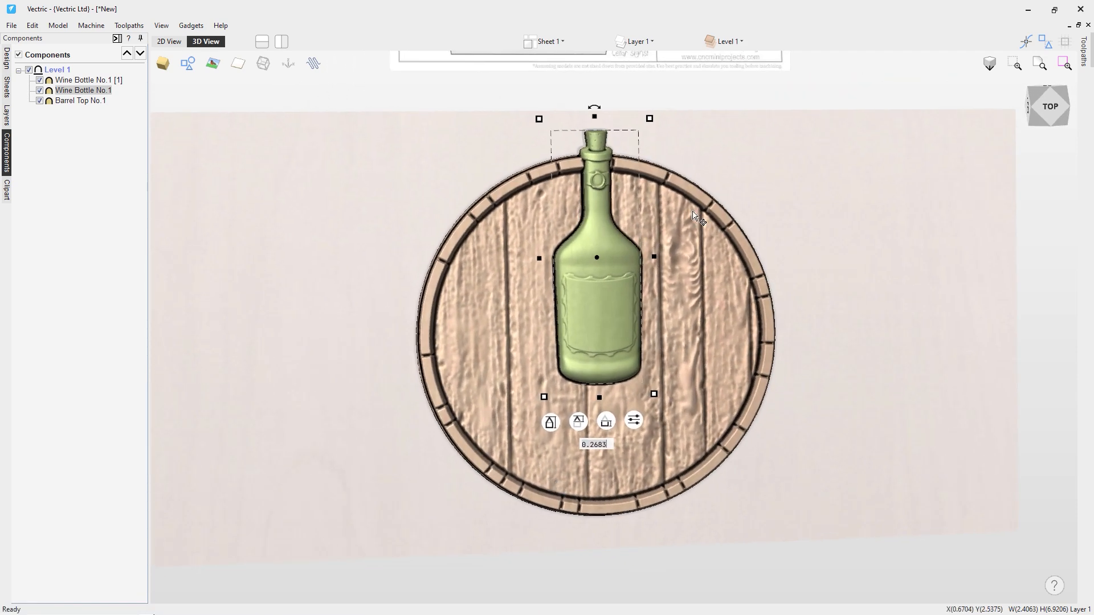
- Return to the top view and delete the duplicate component Wine Bottle No.1 [1]
left_click(1048, 106)
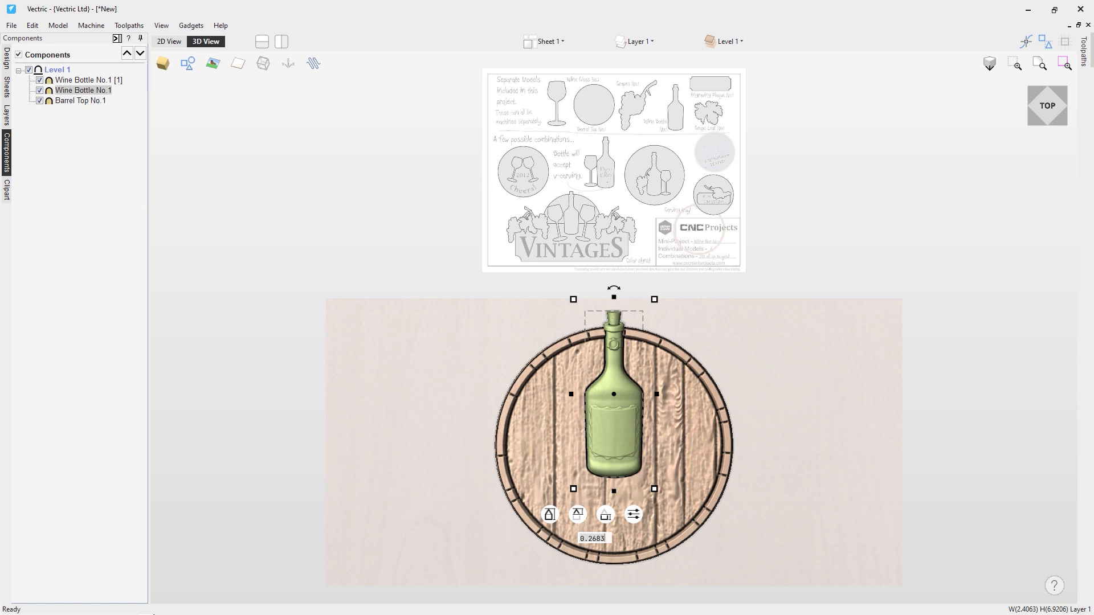
left_click(238, 592)
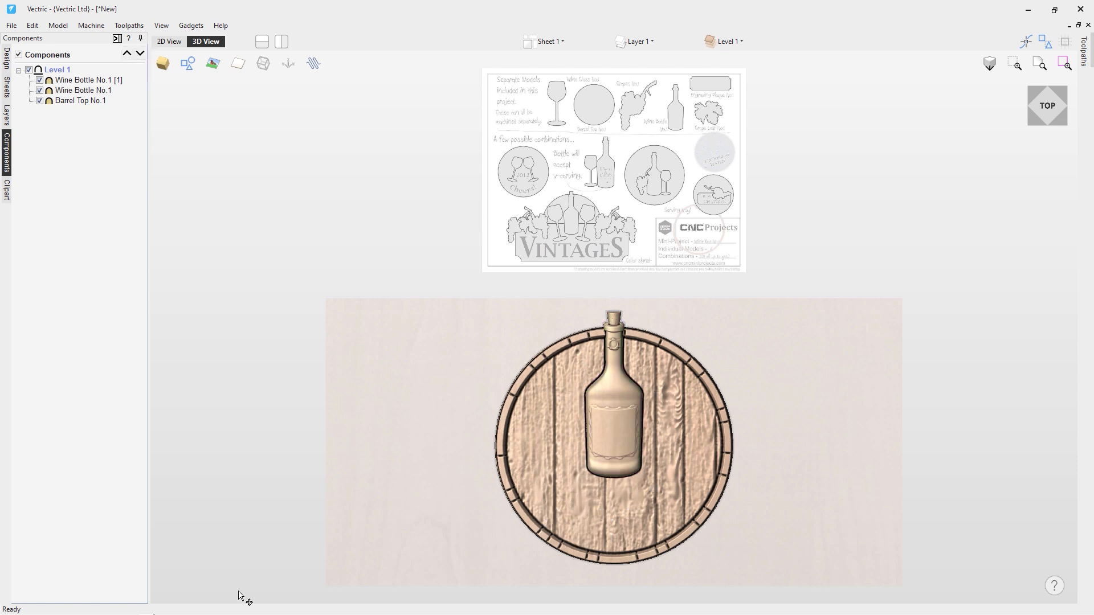
left_click(107, 82)
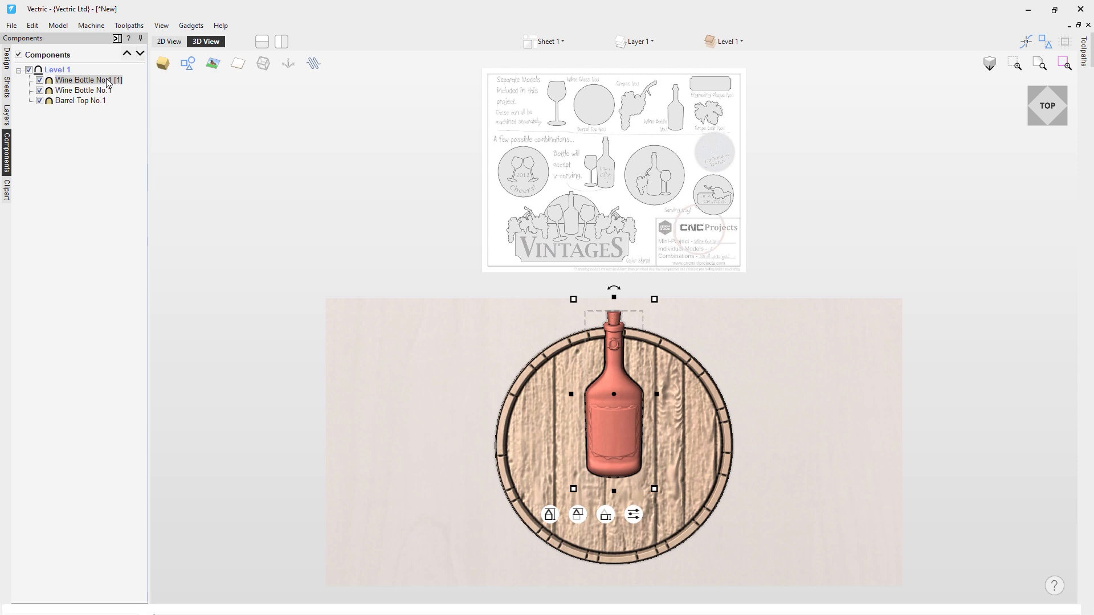
key("Delete")
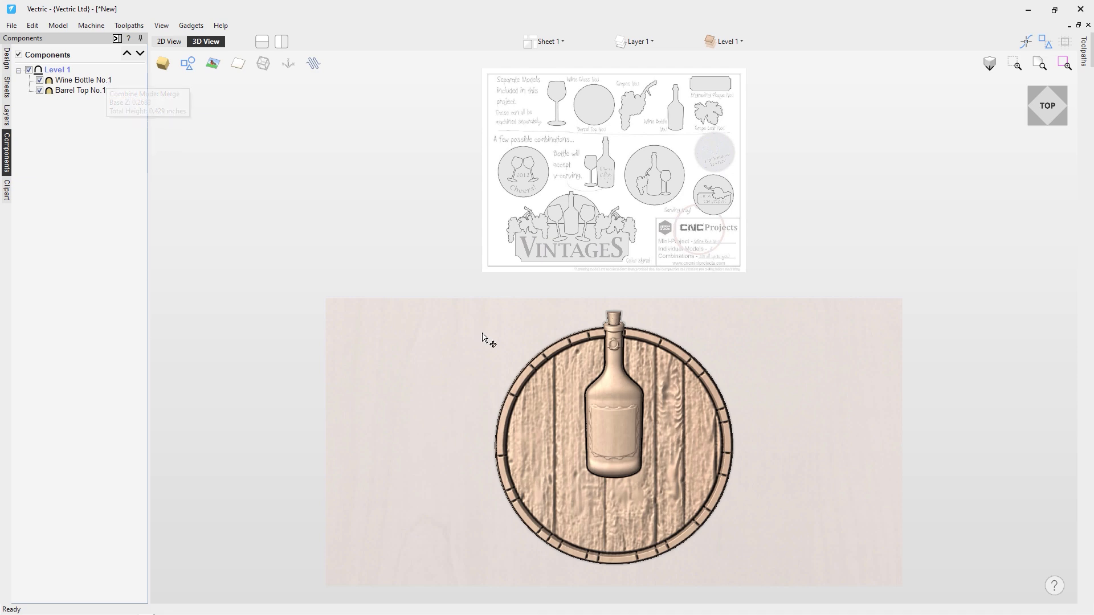
- Add the Wine Glass No.1 clipart from the Wine Bar No.1 folder to the model
left_click(5, 194)
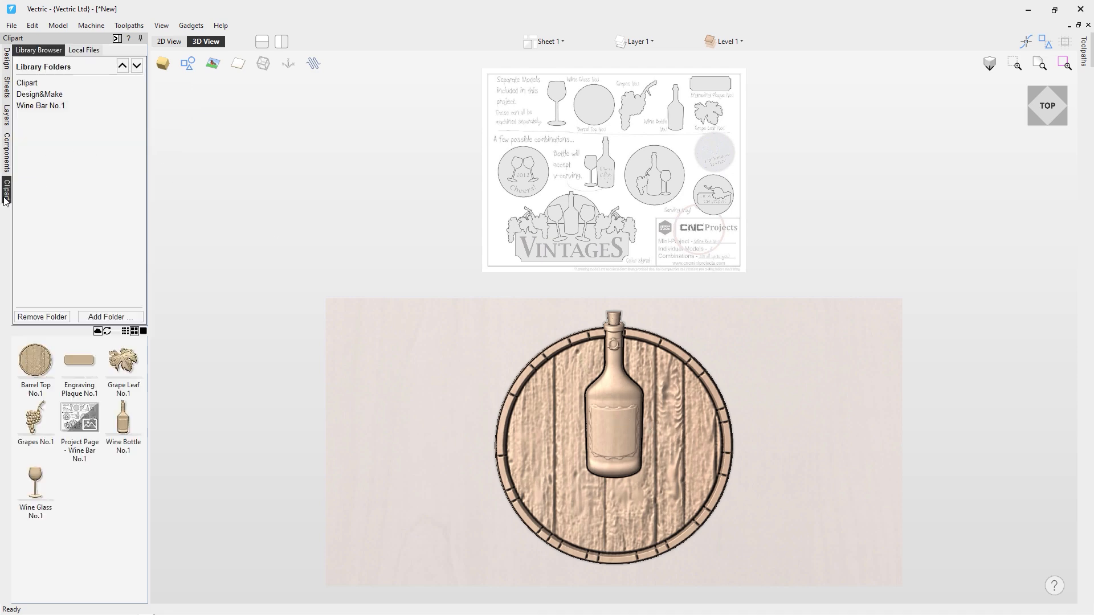
double_click(39, 478)
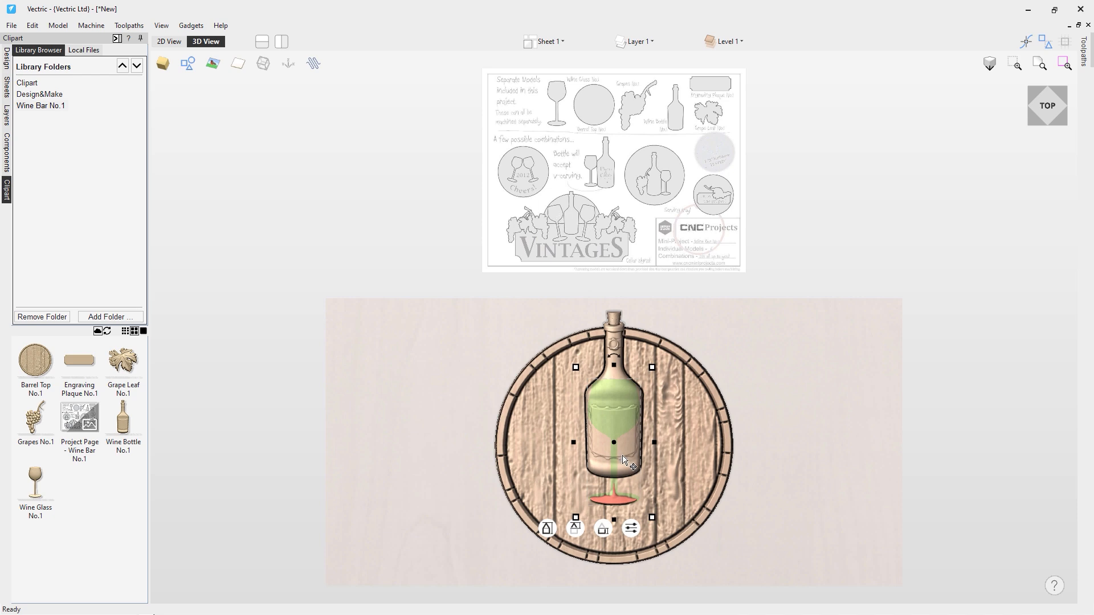
scroll(622, 458, "up", 5)
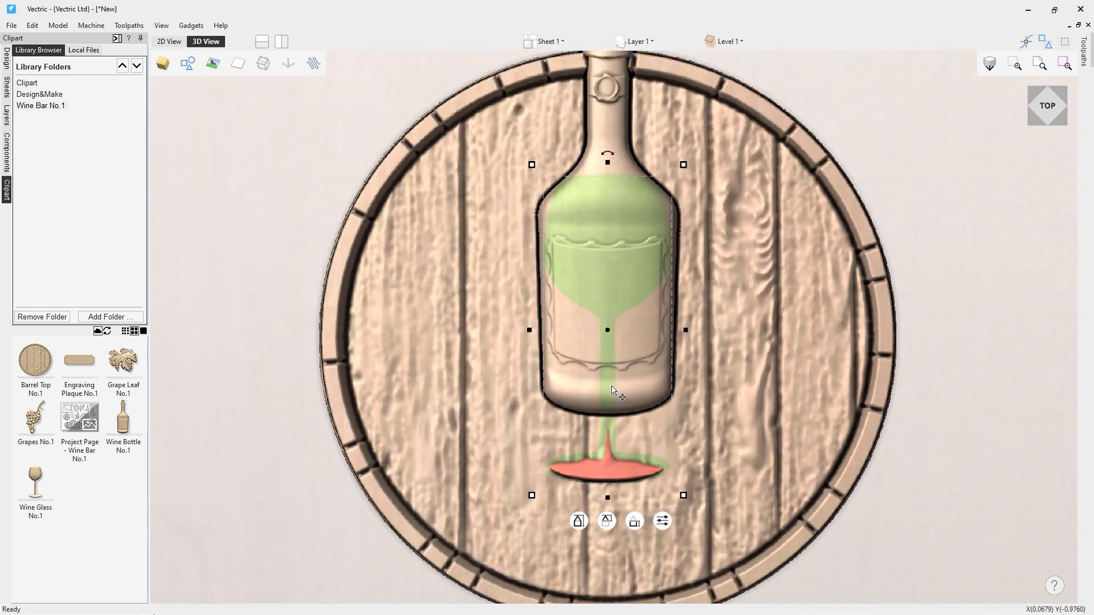
- Move the wine glass left of the bottle to about X -2.32, Y 0.33 and tilt it counterclockwise about 12.9 degrees
mouse_move(608, 331)
left_click_drag(610, 328, 473, 308)
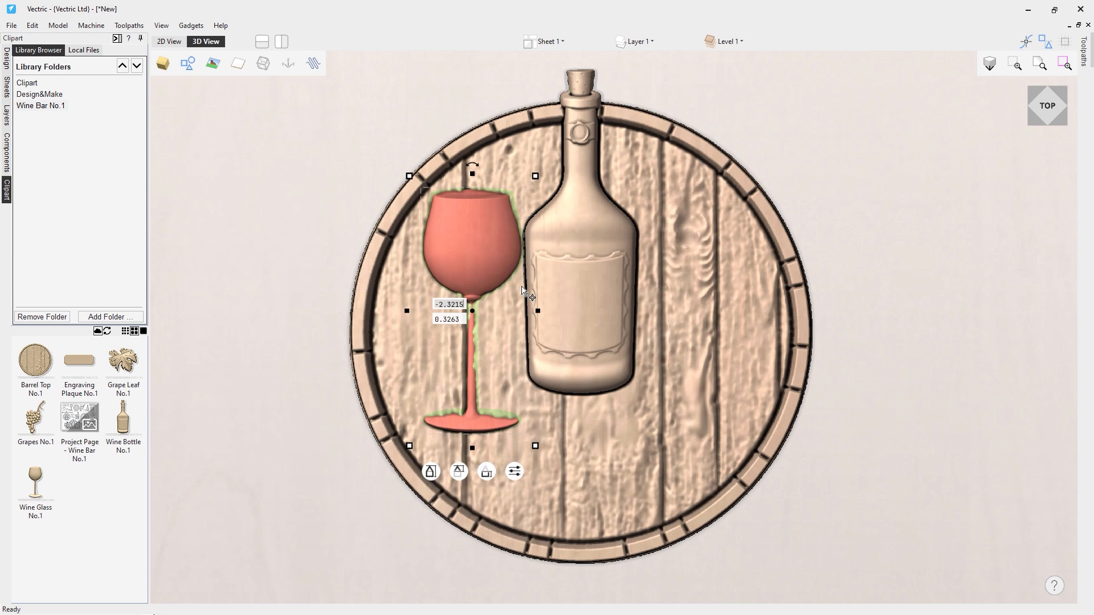
left_click_drag(470, 165, 437, 172)
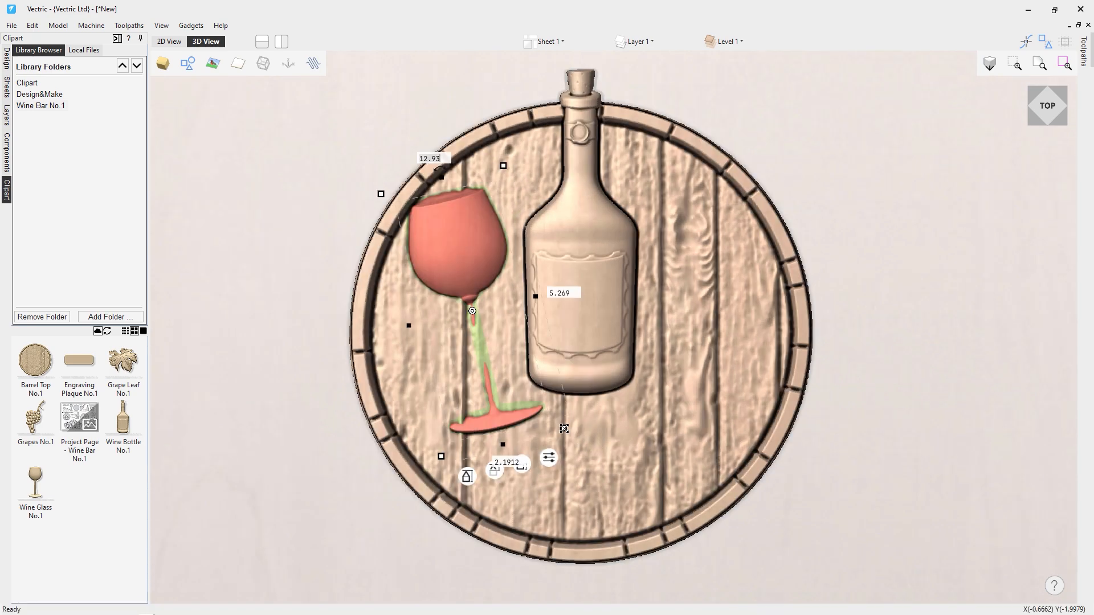
- Scale the wine glass down to about 2.47 × 4.41 inches and nudge it slightly upward beside the bottle
left_click_drag(564, 428, 531, 384)
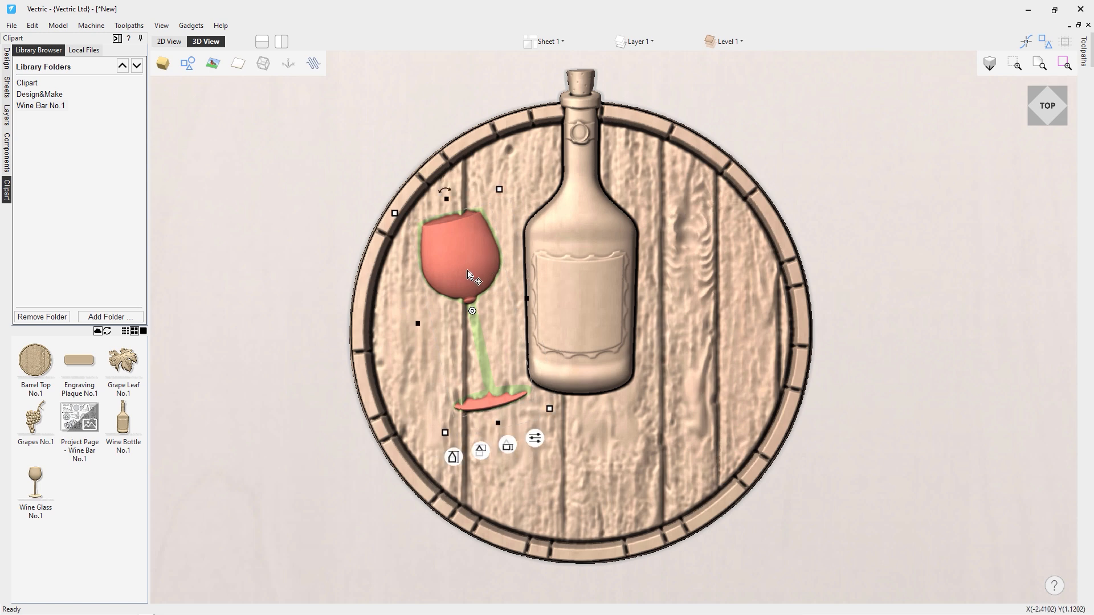
key("Escape")
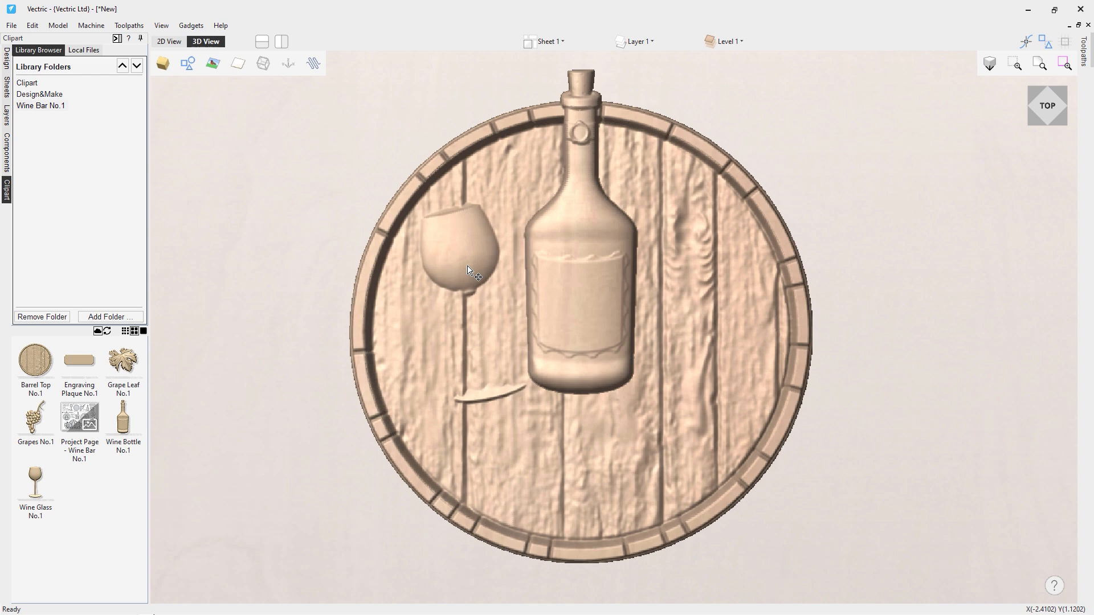
left_click_drag(467, 266, 471, 262)
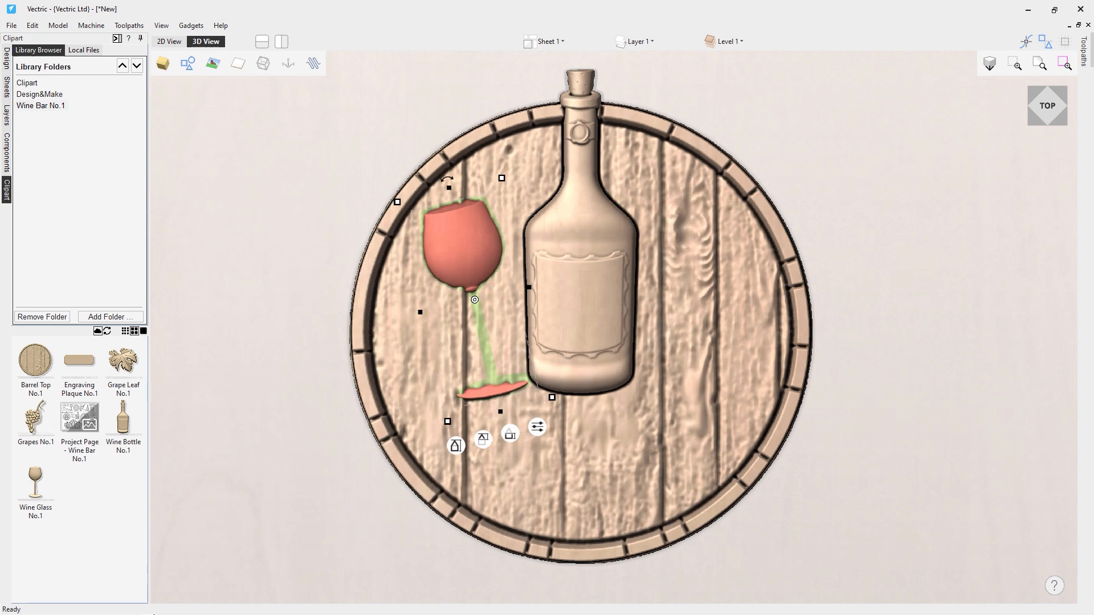
- Raise the wine glass's base height to about 0.0907 inches above the barrel and return to the top view
left_click_drag(391, 557, 575, 404)
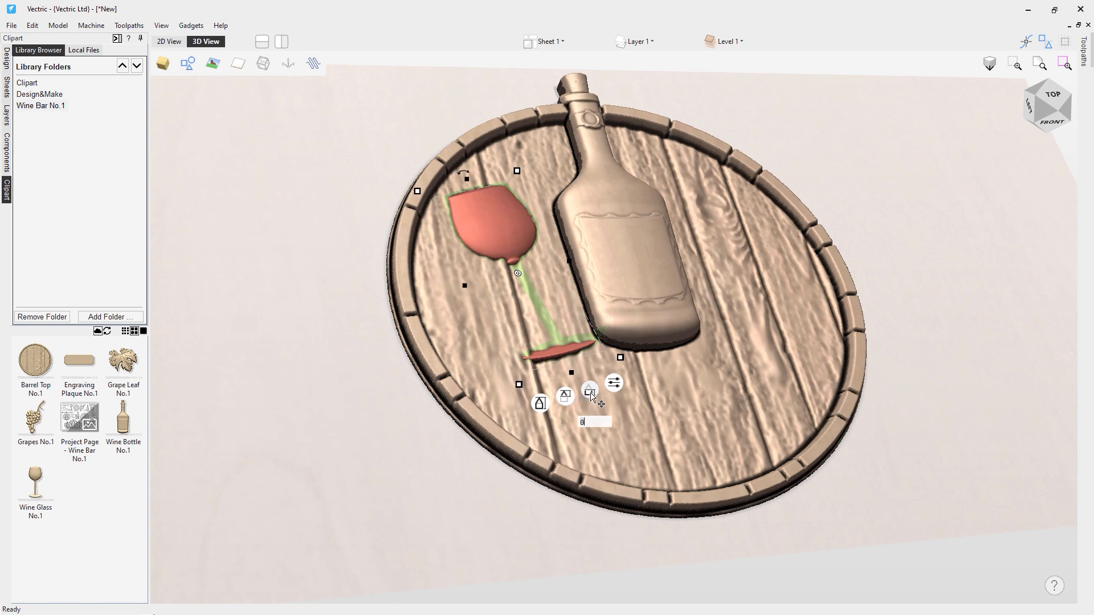
left_click(590, 393)
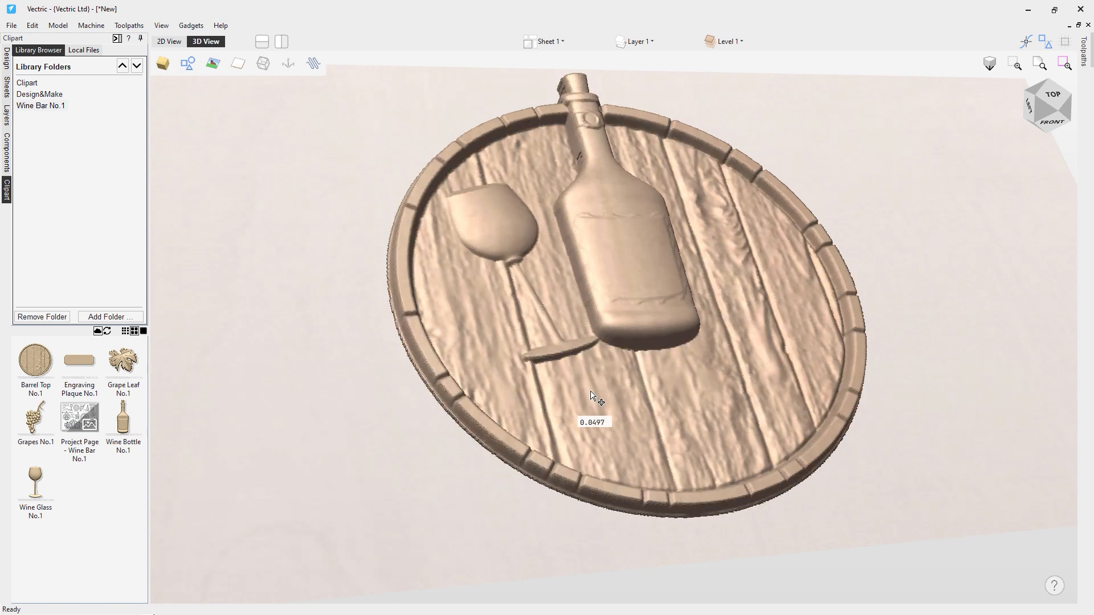
left_click_drag(591, 390, 591, 395)
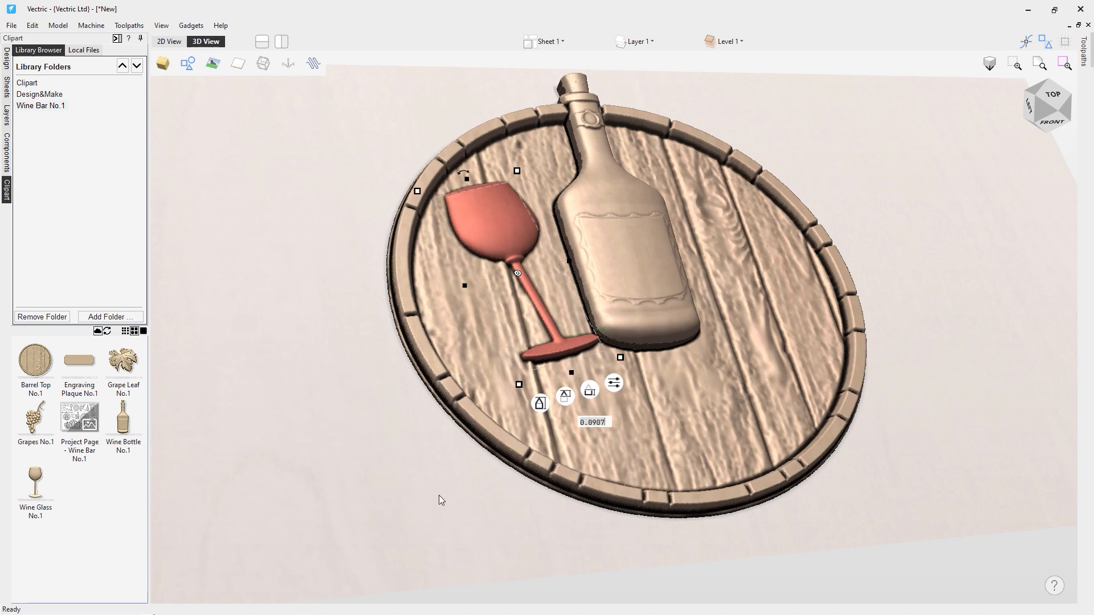
left_click_drag(422, 490, 799, 426)
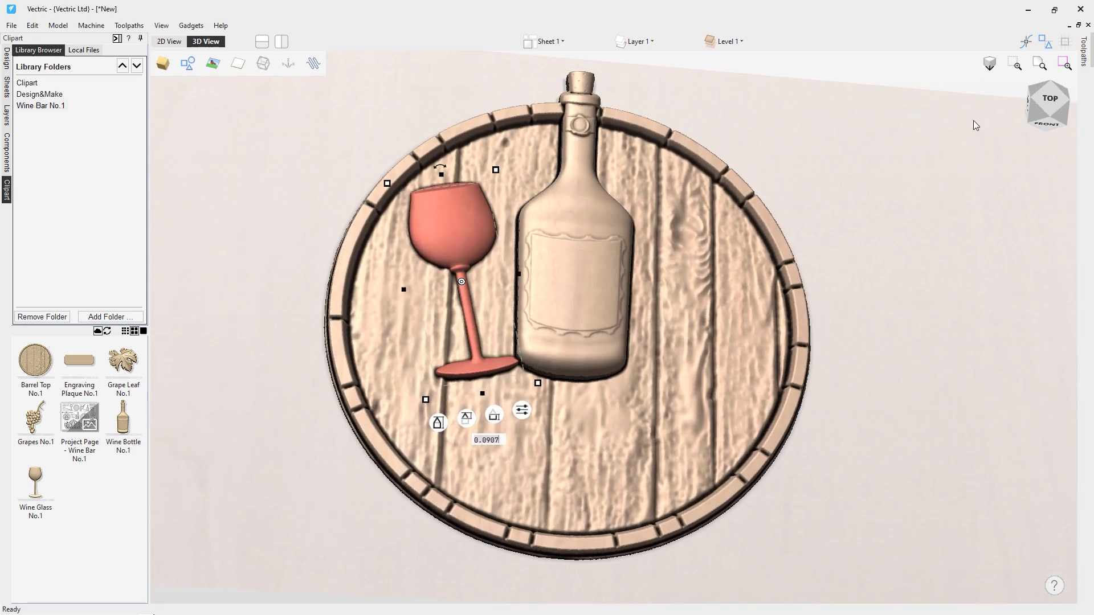
left_click(1048, 101)
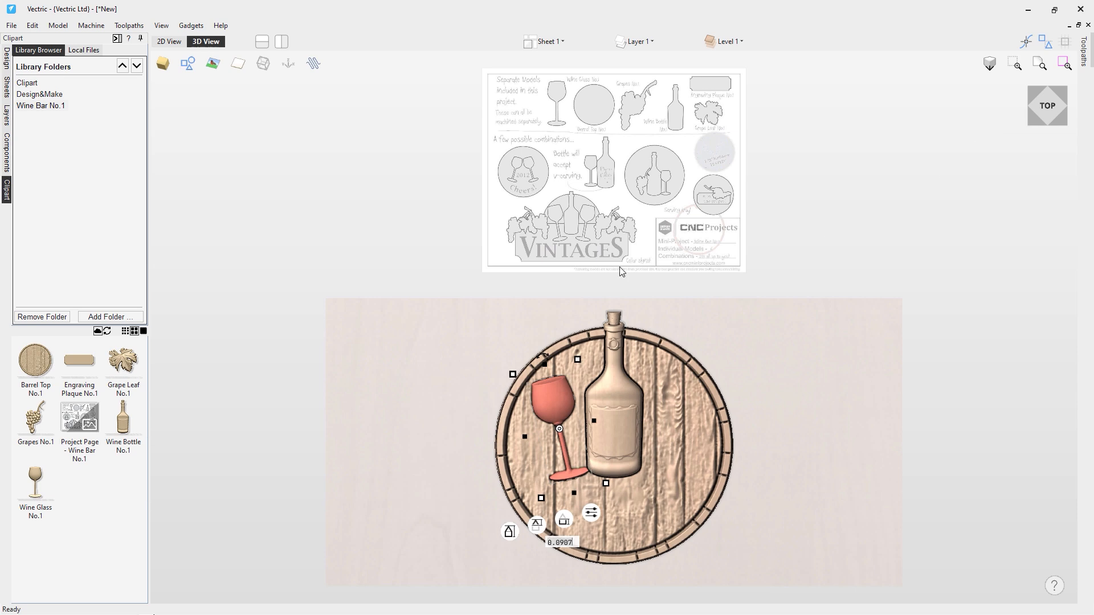
- Check the barrel component's dimensions in tiled 2D and 3D views and restore the full 3D view
left_click(262, 41)
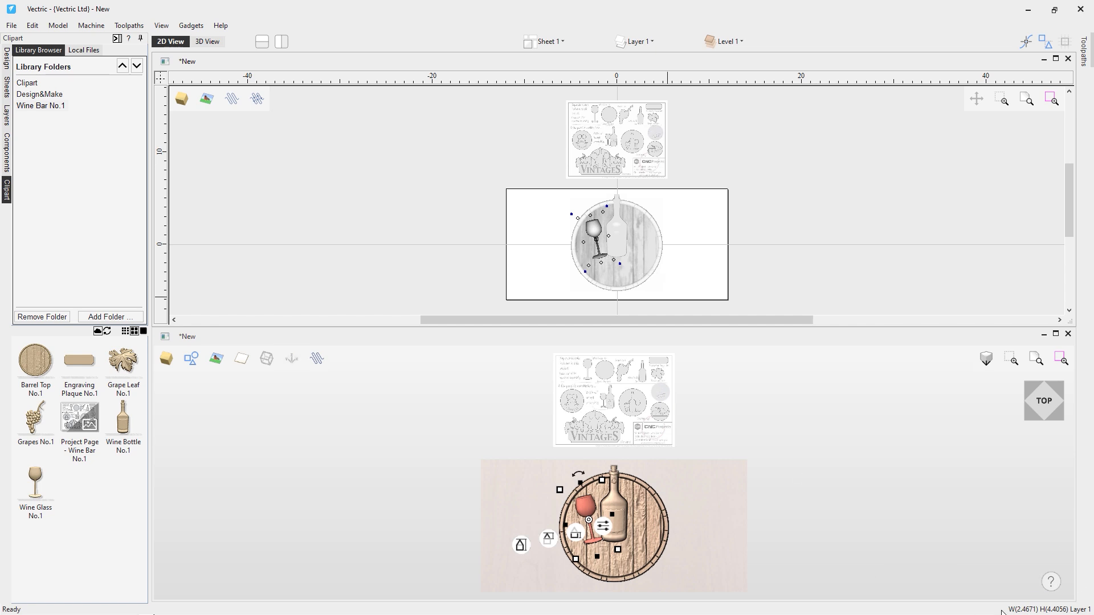
left_click(643, 263)
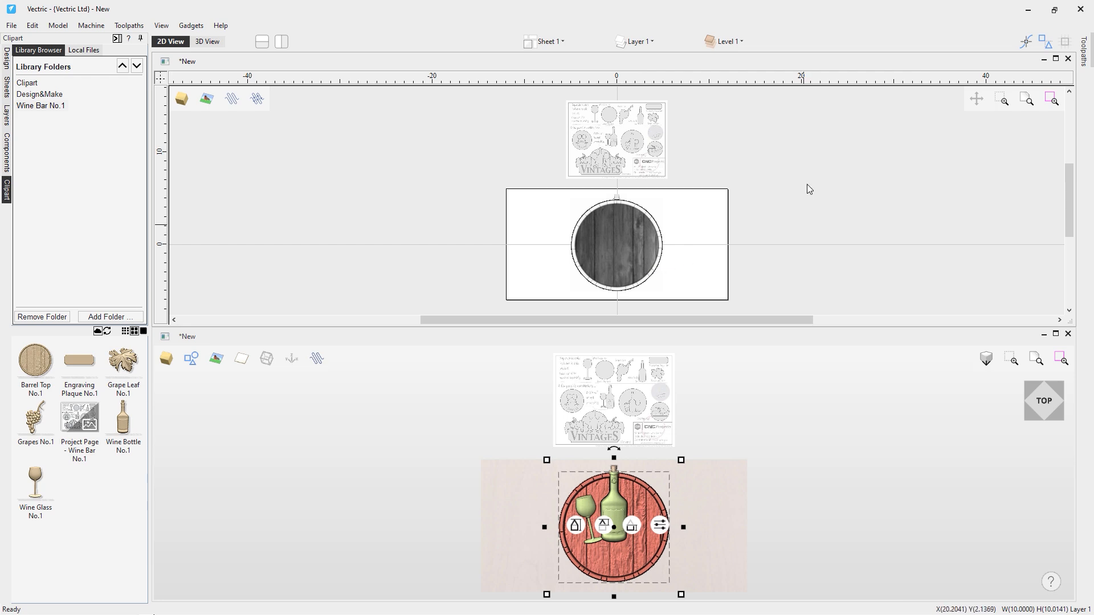
left_click(1054, 333)
scroll(586, 596, "up", 3)
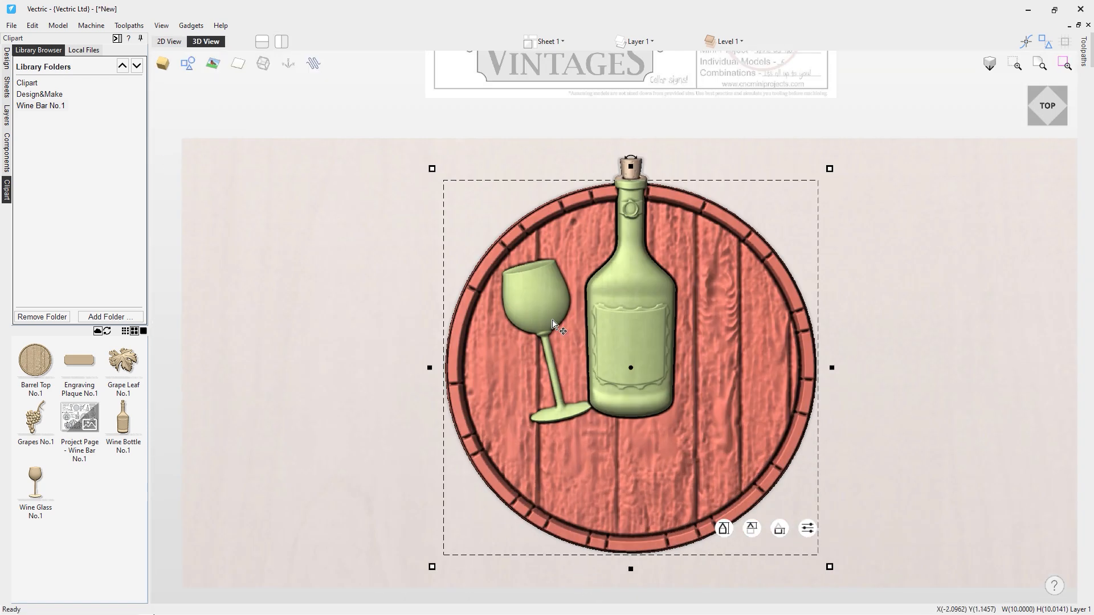
- Select only the wine glass and enter a slightly higher base height for it
key("Escape")
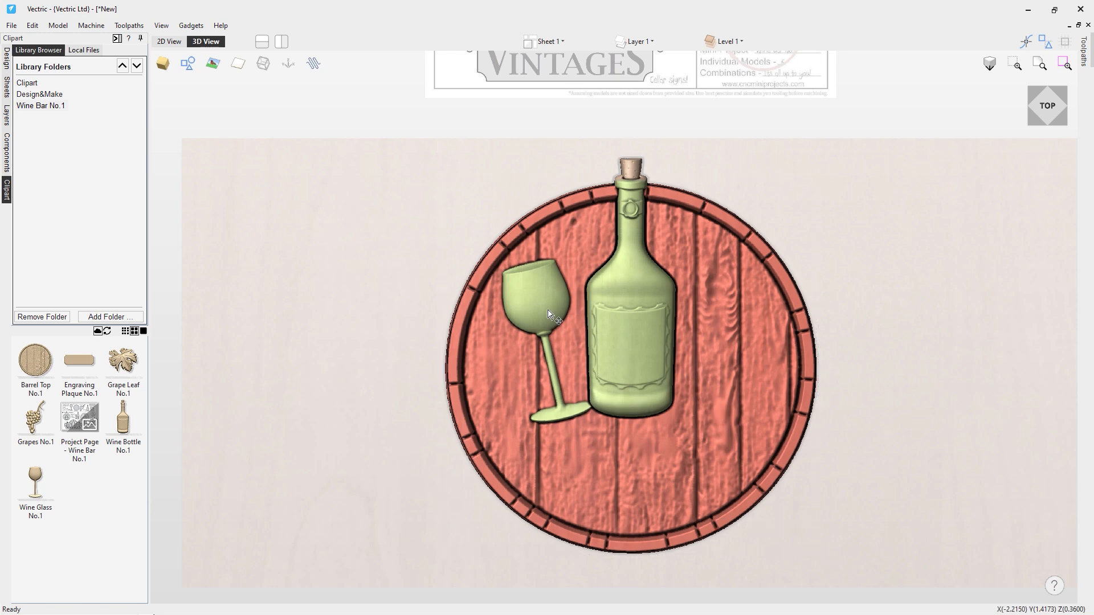
left_click(532, 314)
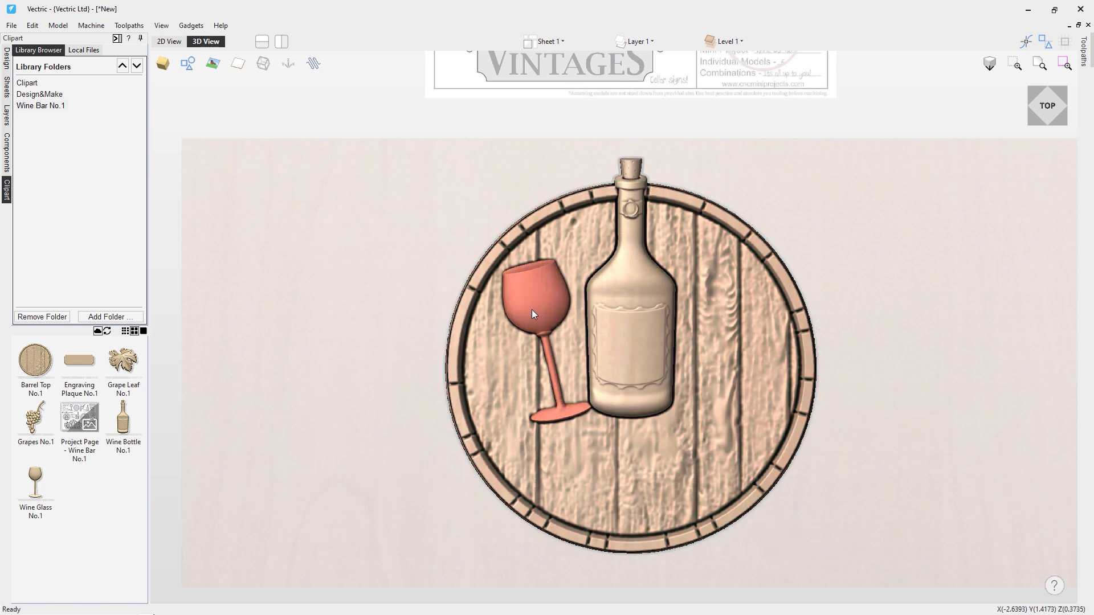
left_click(561, 415)
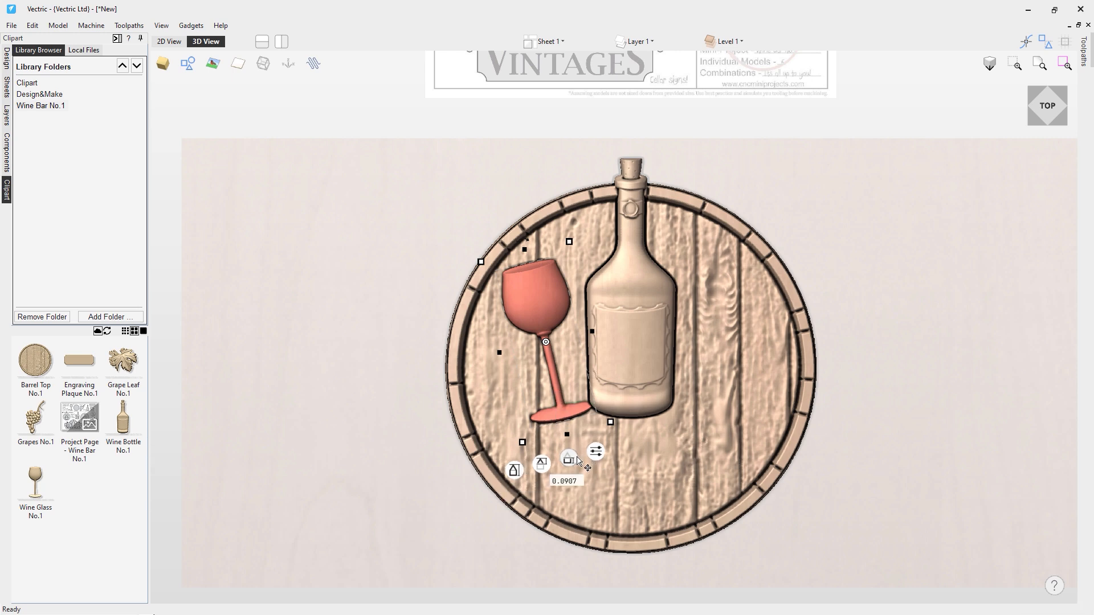
left_click(584, 482)
key("BackSpace")
key("BackSpace")
key("BackSpace")
key("BackSpace")
key("Return")
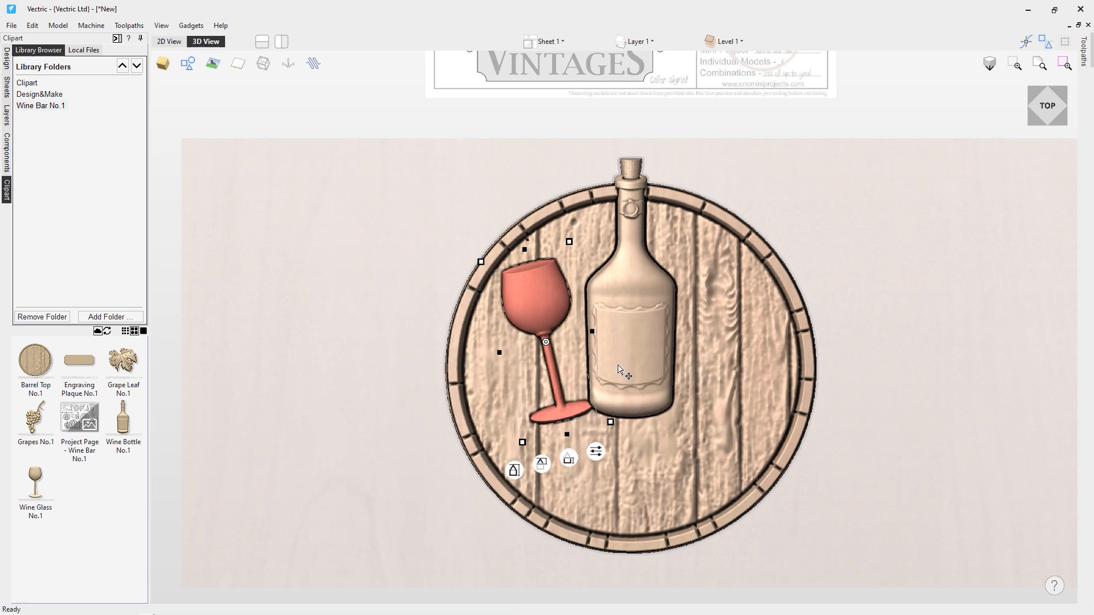
left_click_drag(454, 507, 471, 494)
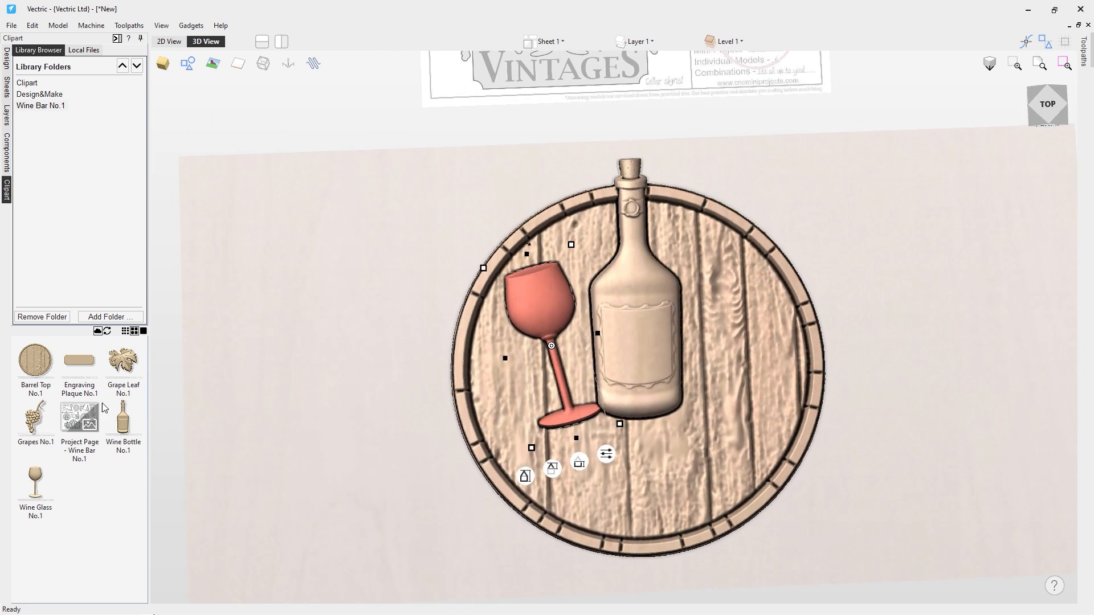
left_click(1047, 104)
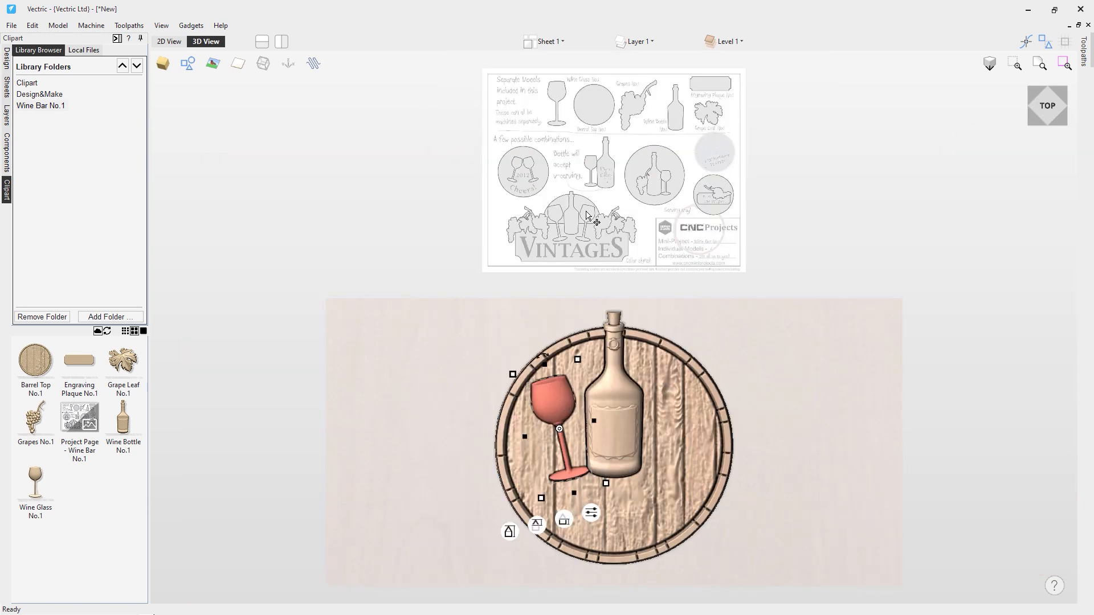
- Create a mirrored copy of the wine glass, flipped horizontally about the job center
left_click(5, 63)
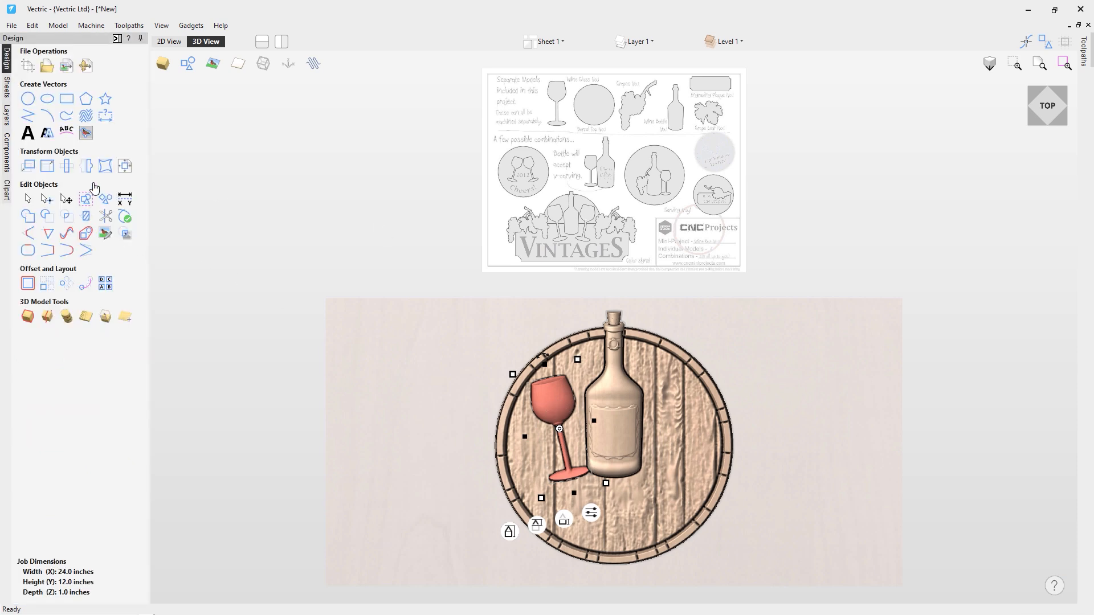
left_click(88, 165)
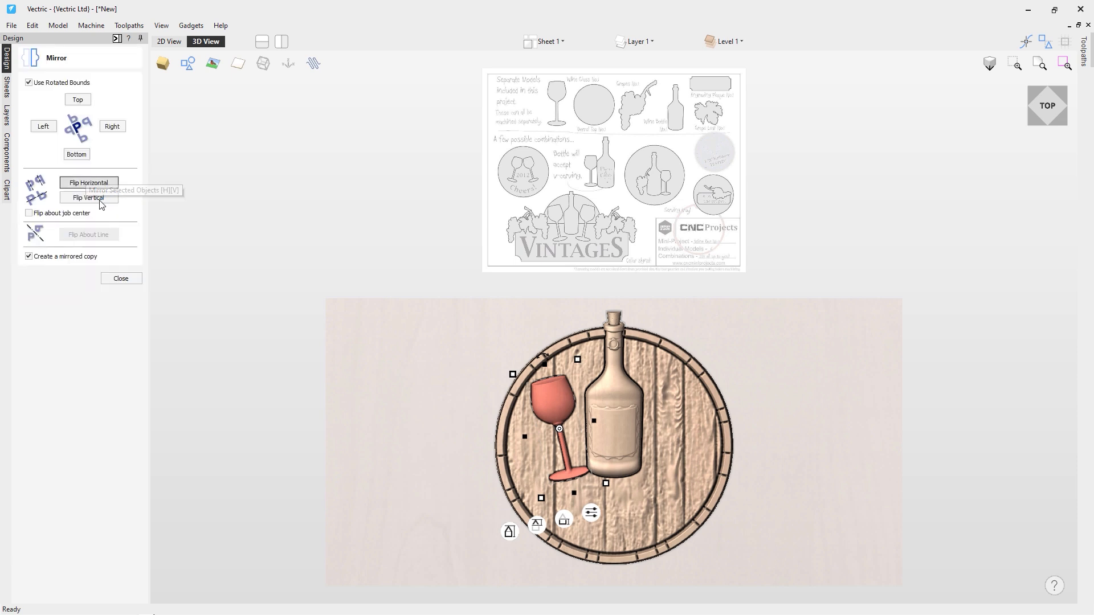
left_click(32, 215)
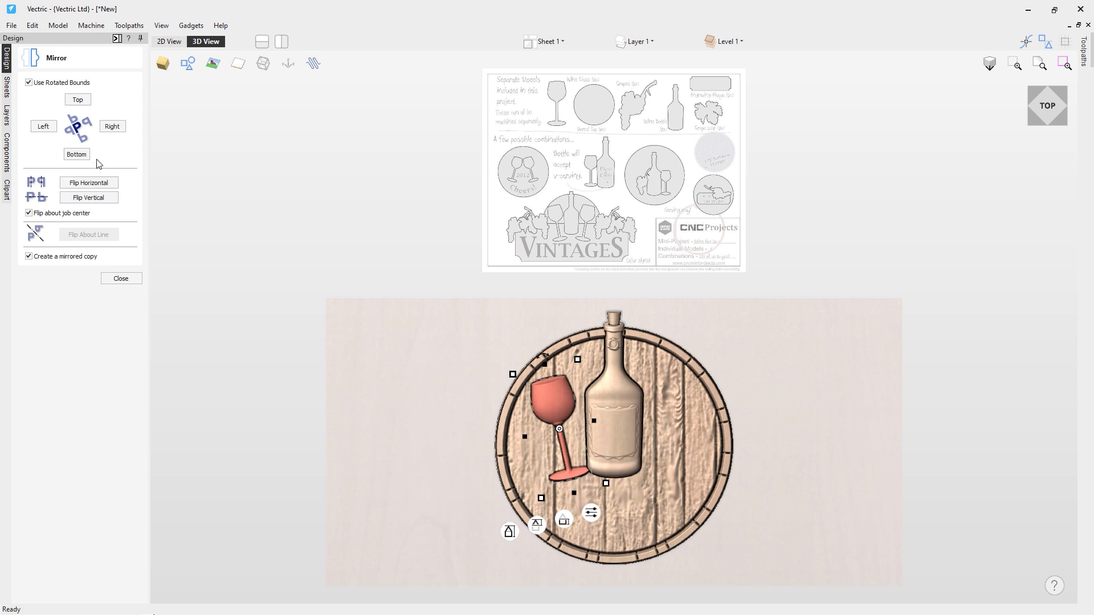
left_click(102, 183)
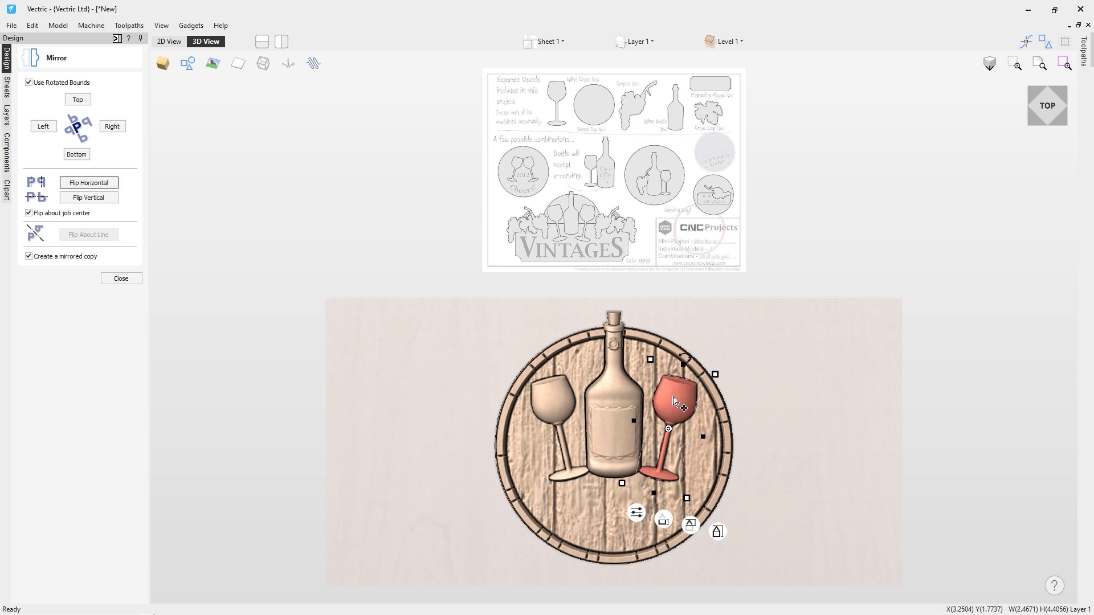
key("Escape")
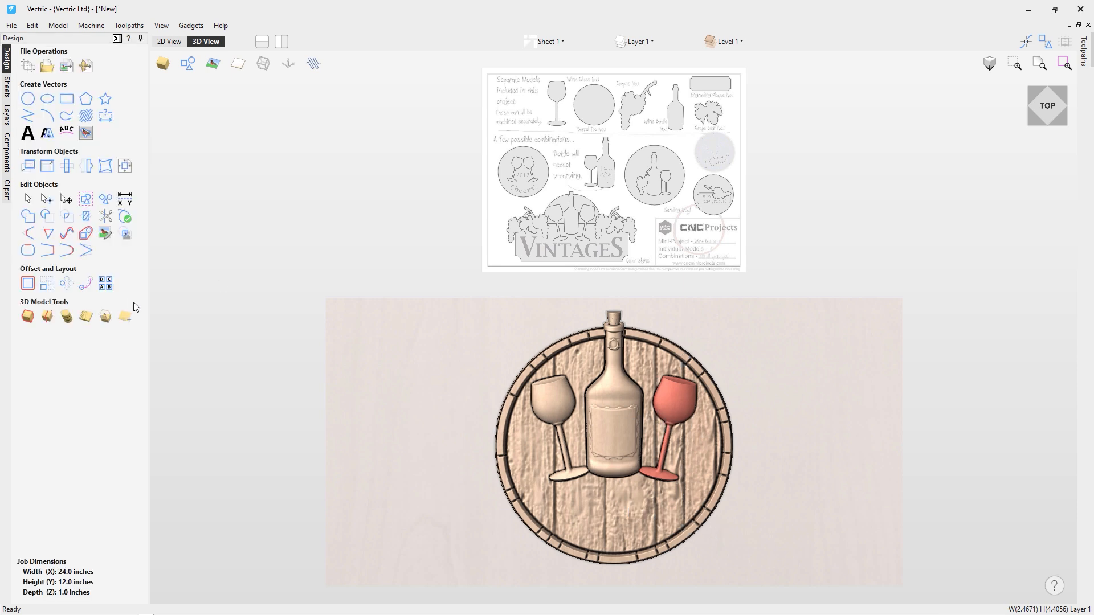
- Add the Engraving Plaque No.1 clipart from the Wine Bar No.1 folder to the model
left_click(8, 194)
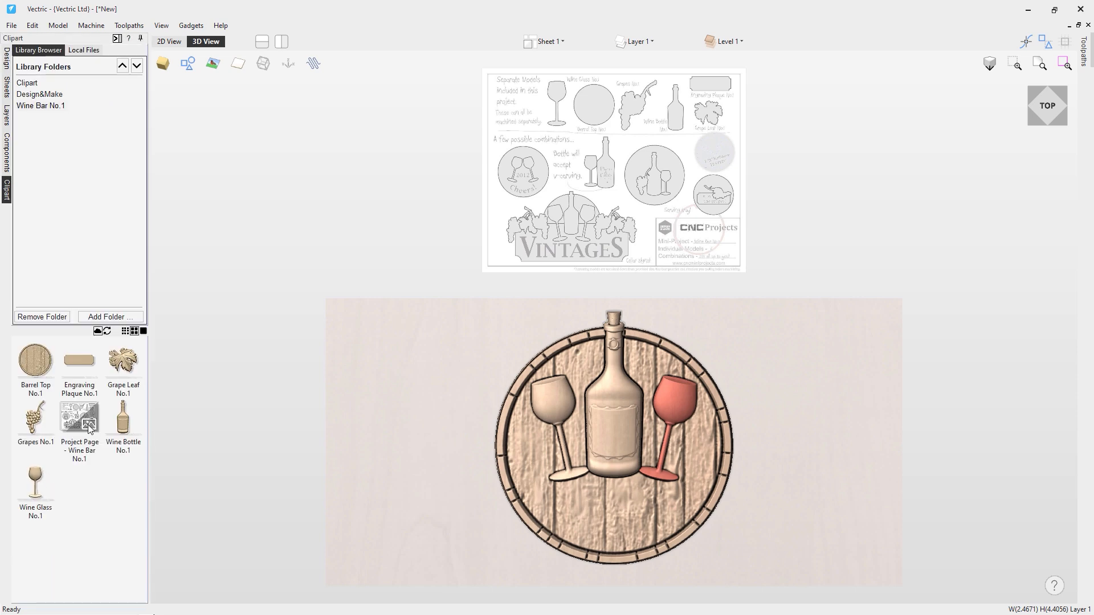
double_click(83, 358)
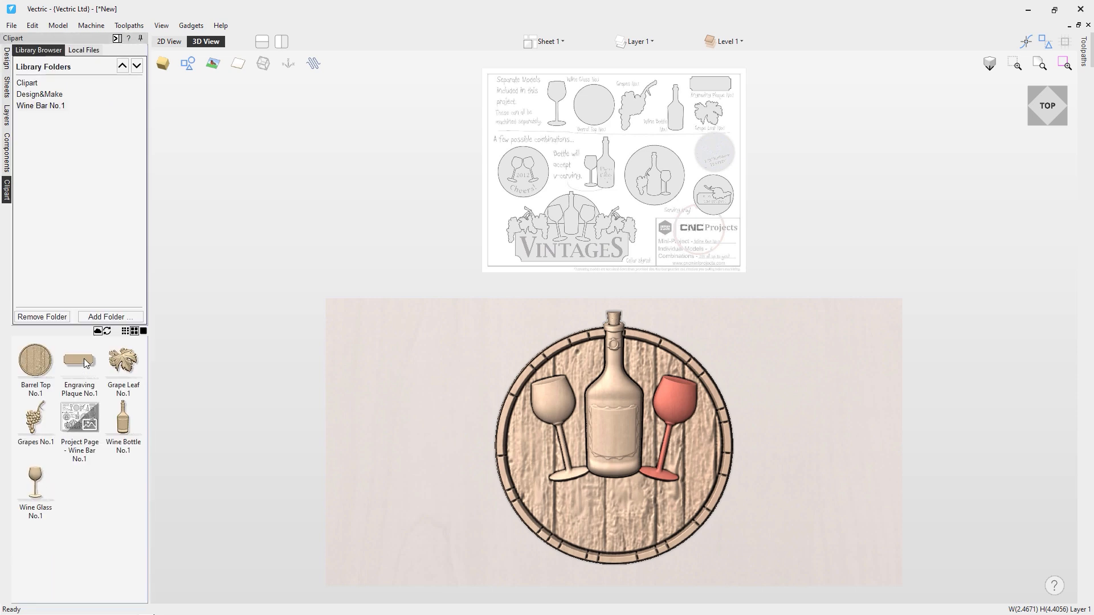
scroll(583, 539, "up", 4)
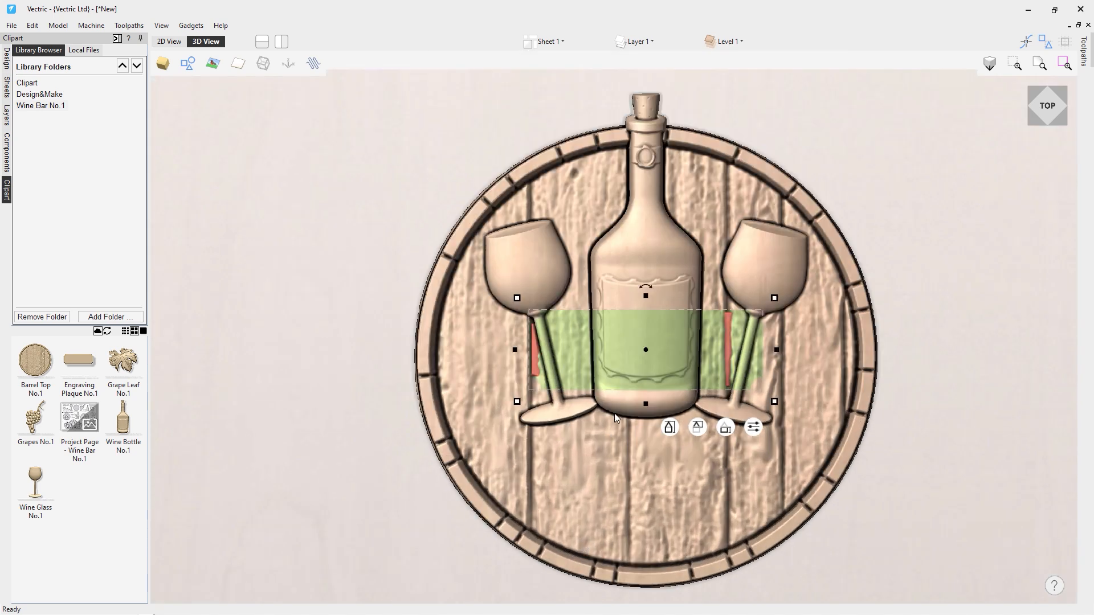
- Enlarge the engraving plaque and set its width to 18 inches and its height to 5 inches
left_click_drag(774, 402, 894, 469)
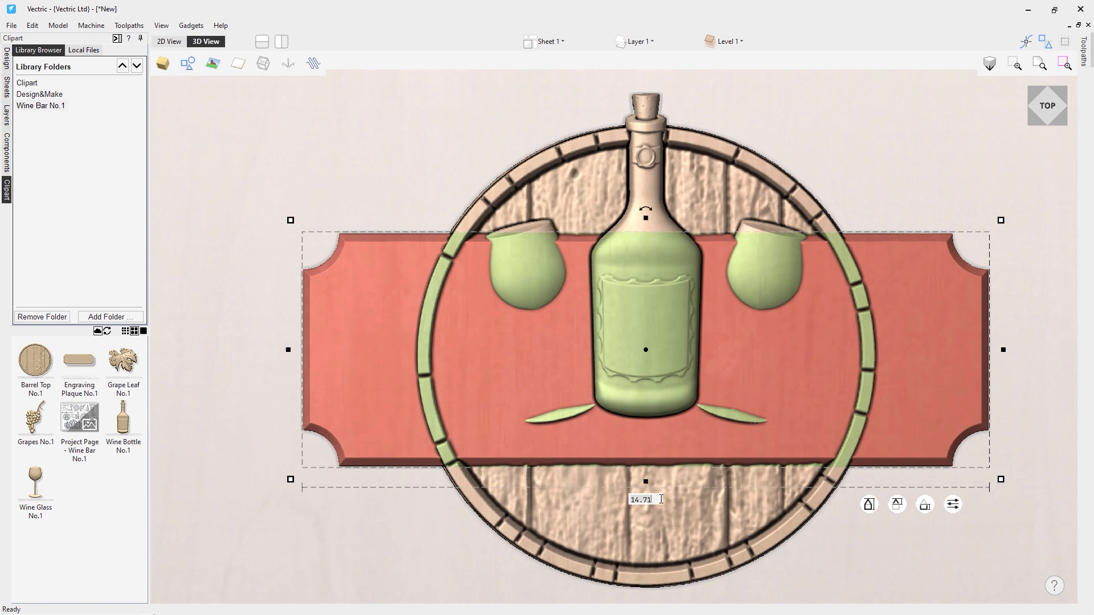
left_click(661, 500)
type("18")
key("Return")
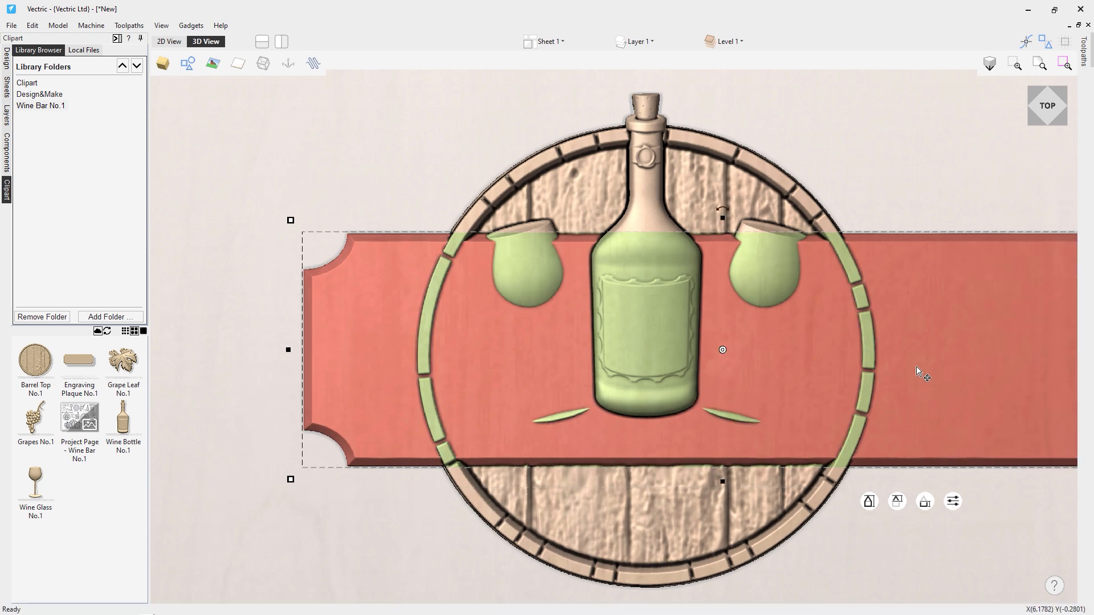
mouse_move(726, 214)
scroll(710, 484, "down", 2)
mouse_move(707, 476)
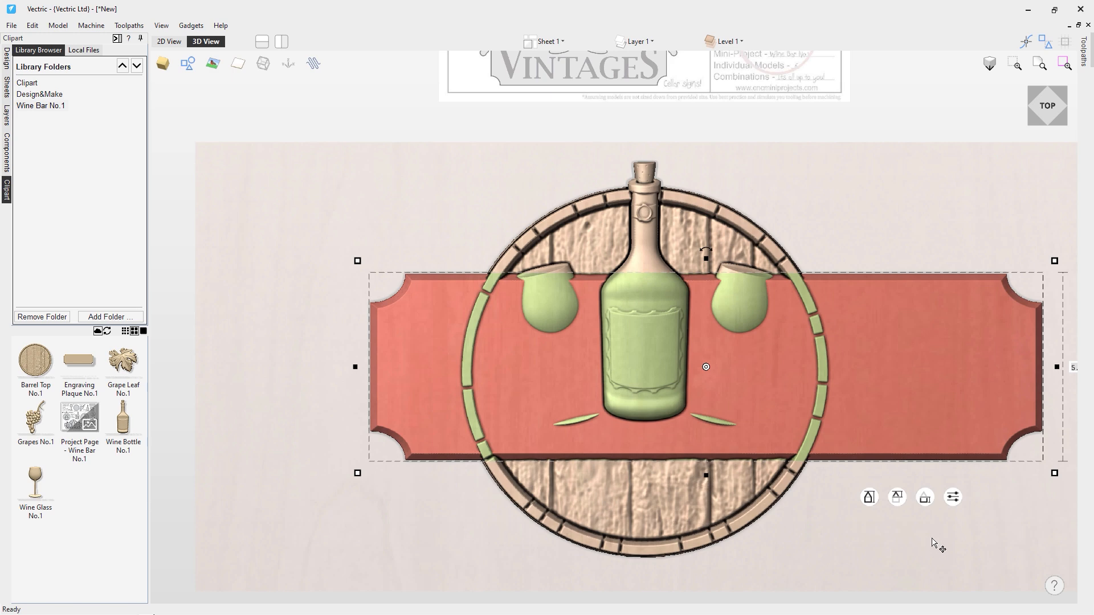
middle_click_drag(934, 543, 855, 549)
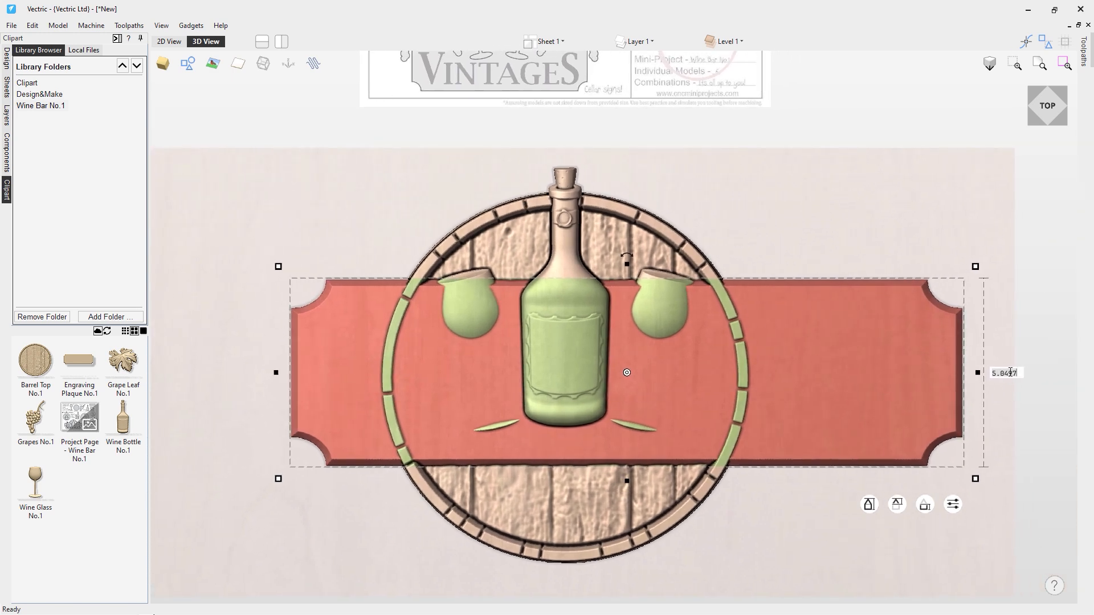
type("s")
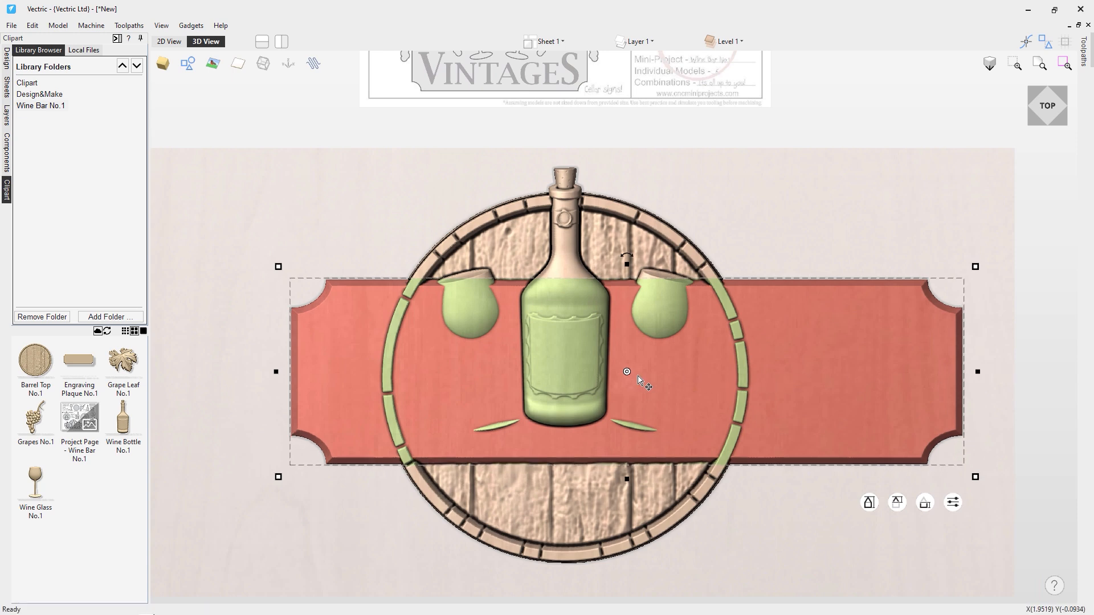
- Center the engraving plaque on the job and lower it over the barrel's bottom half to X 0, about Y -2.63
left_click_drag(680, 376, 623, 372)
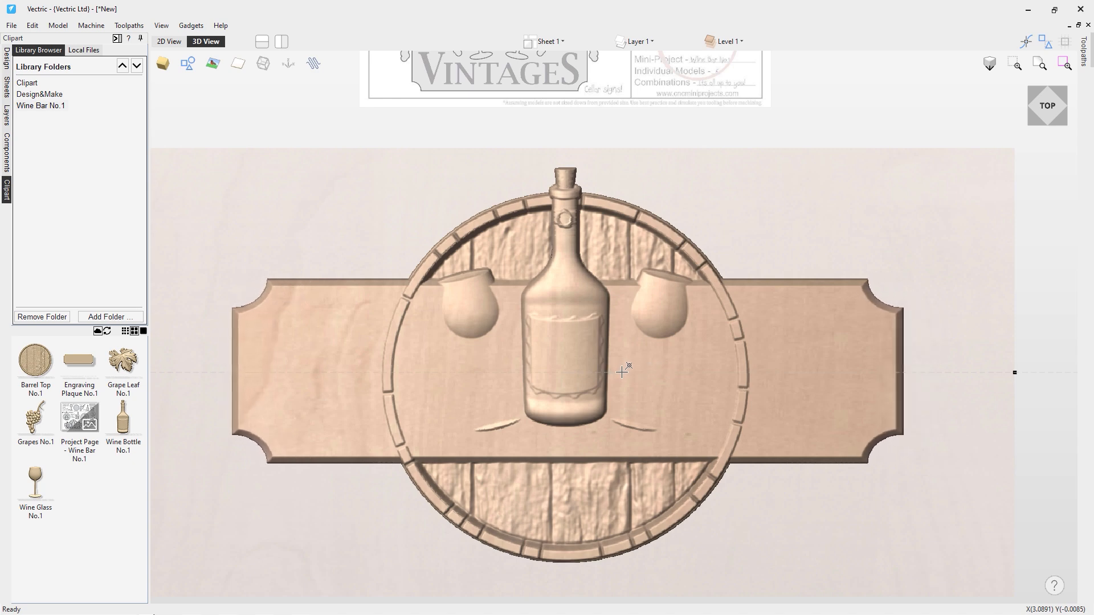
left_click(622, 371)
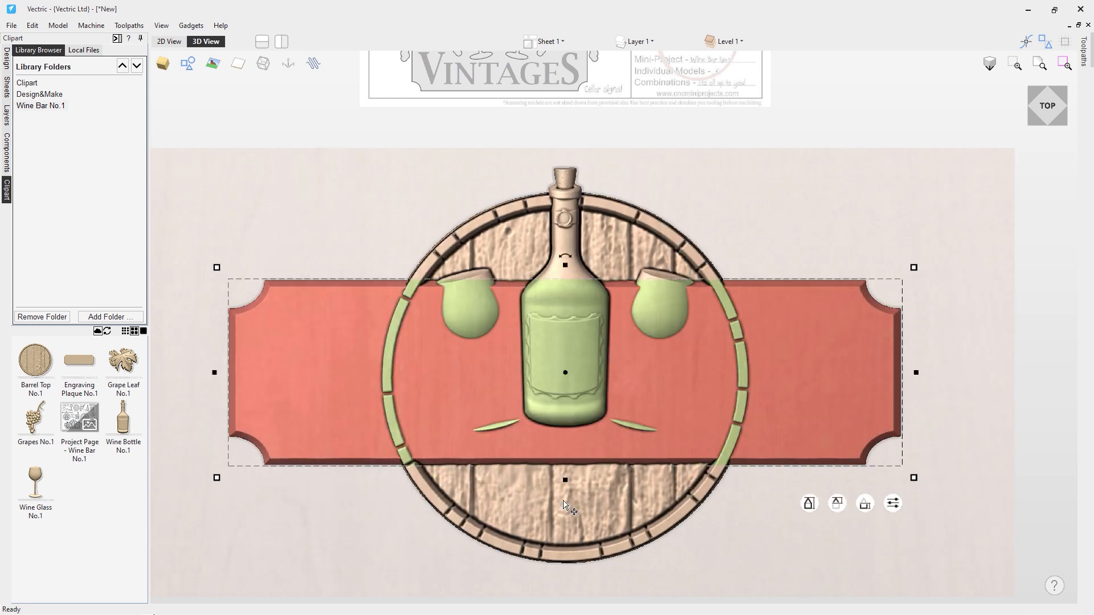
mouse_move(566, 372)
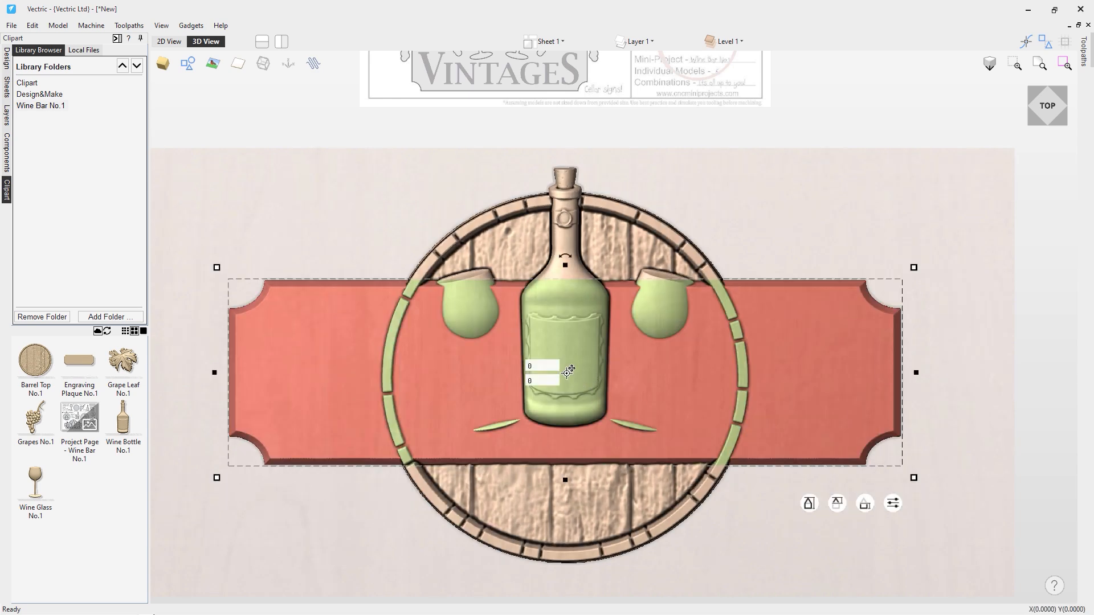
left_click_drag(568, 371, 581, 469)
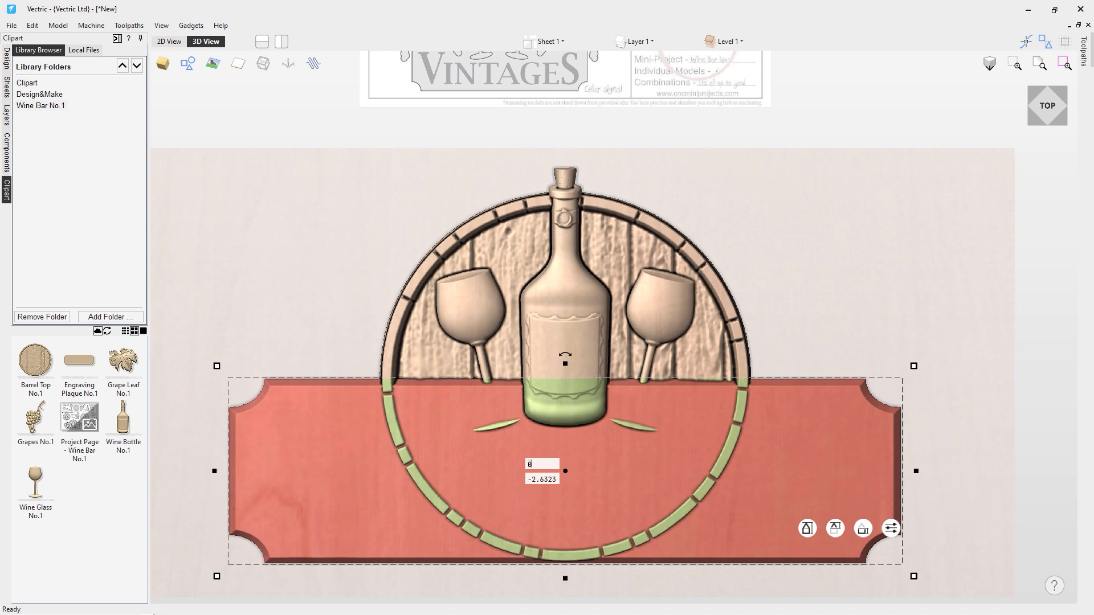
key("Return")
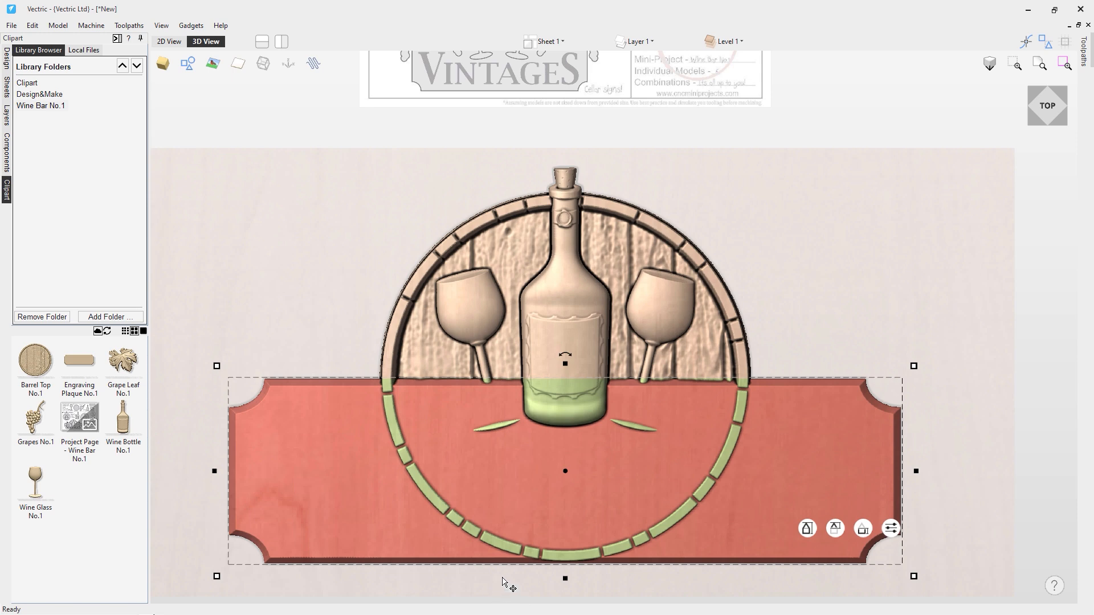
- Shift the engraving plaque slightly down to Y -2.6793 and raise its base height to 0.1198
middle_click_drag(506, 579, 525, 510)
left_click_drag(541, 541, 630, 420)
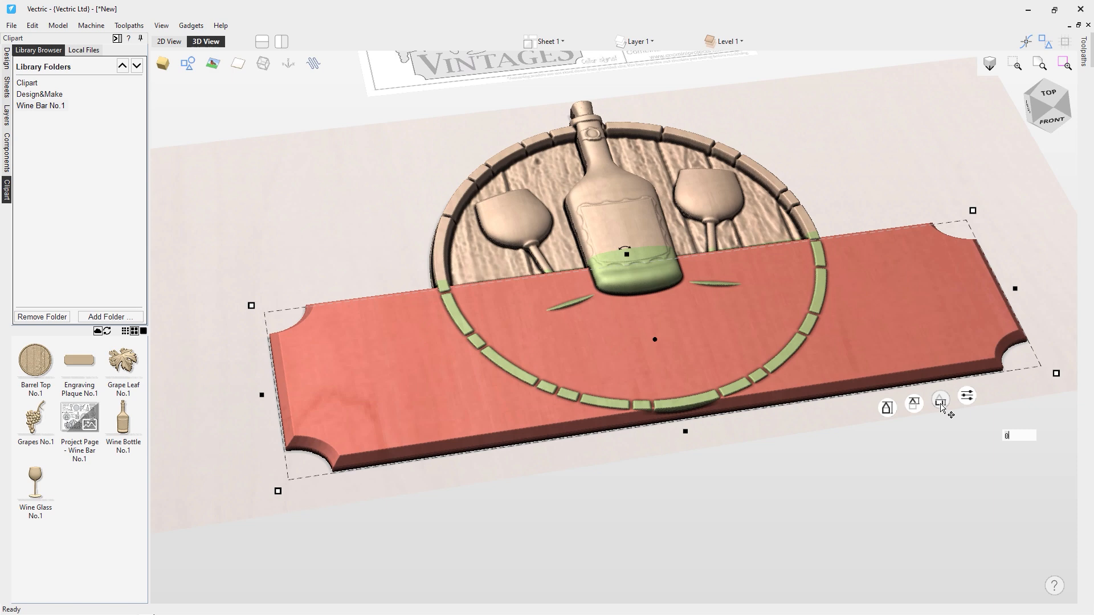
left_click_drag(941, 404, 941, 402)
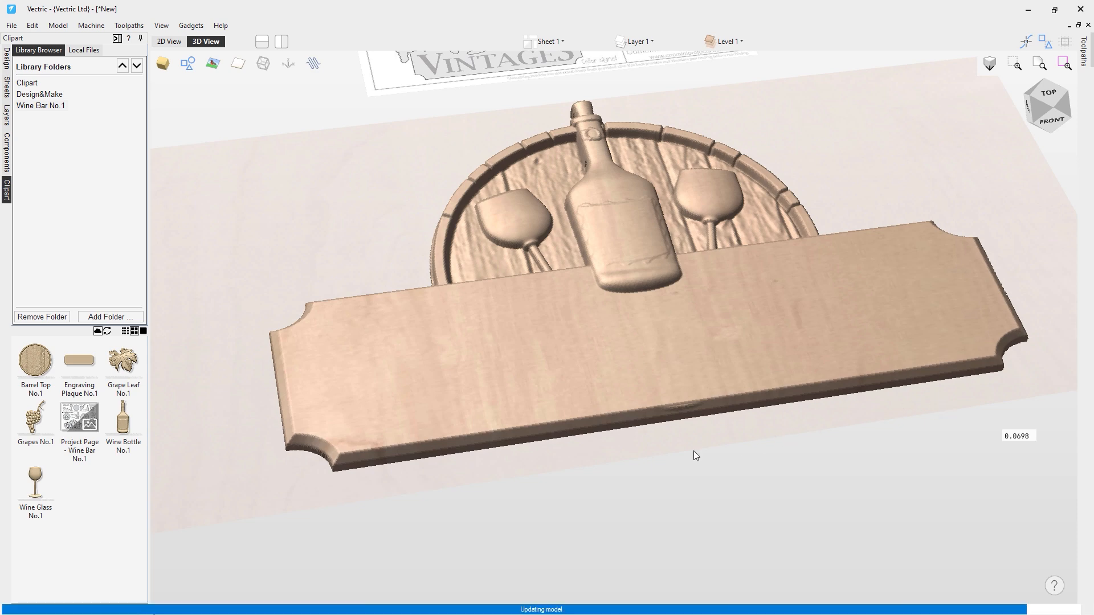
left_click_drag(693, 459, 647, 570)
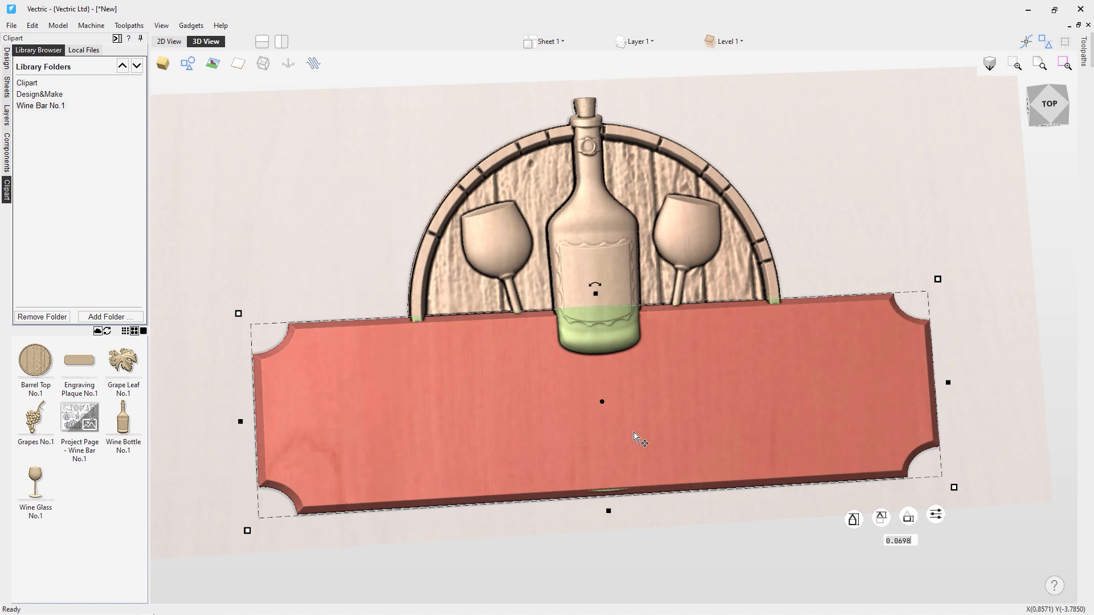
mouse_move(606, 402)
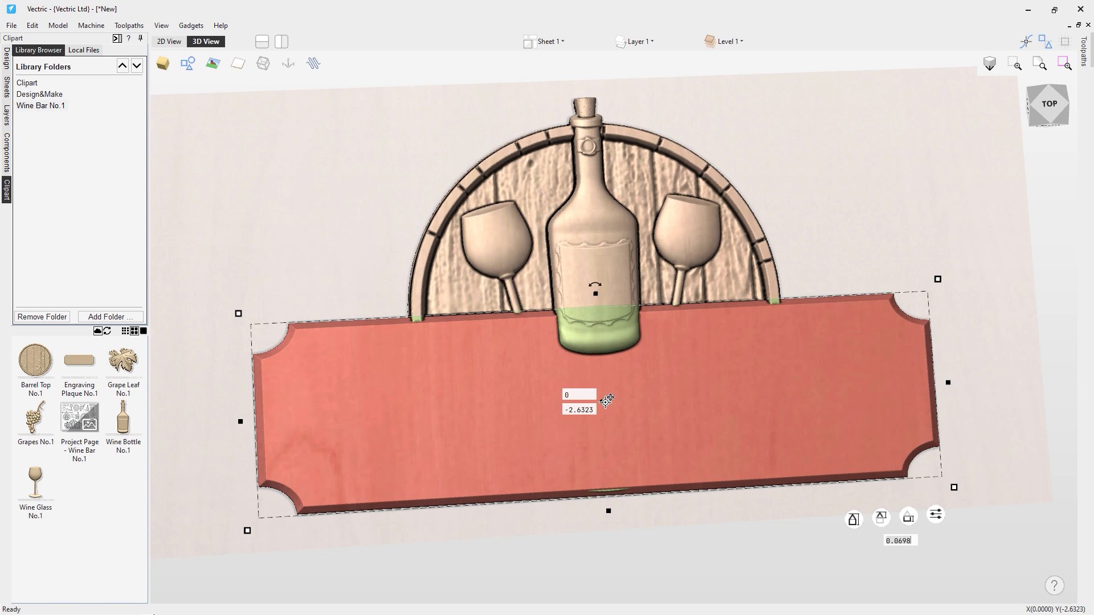
left_click_drag(606, 401, 605, 403)
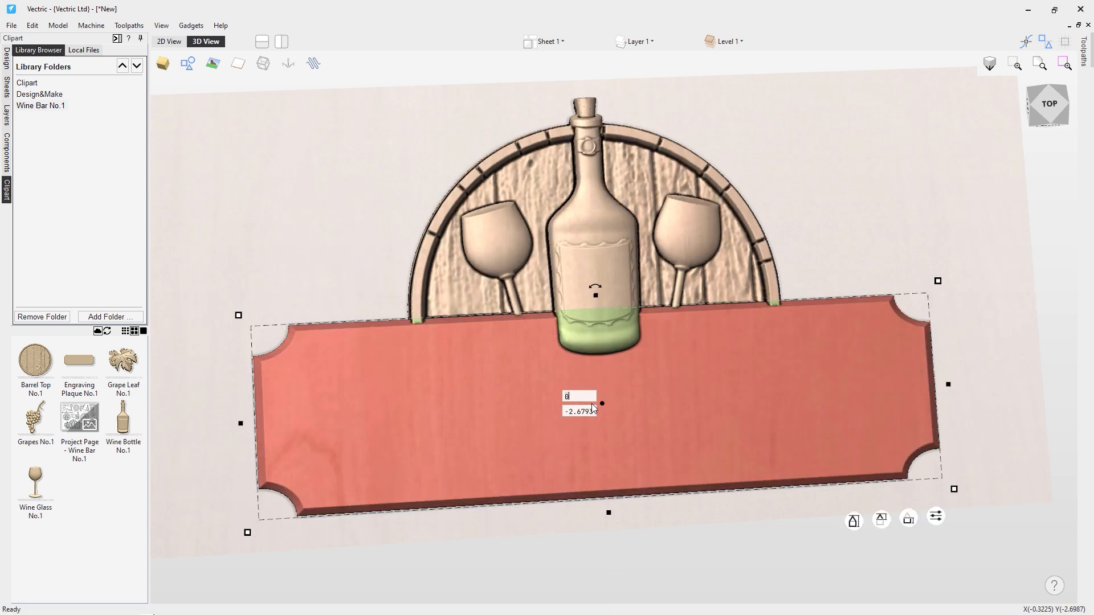
mouse_move(908, 522)
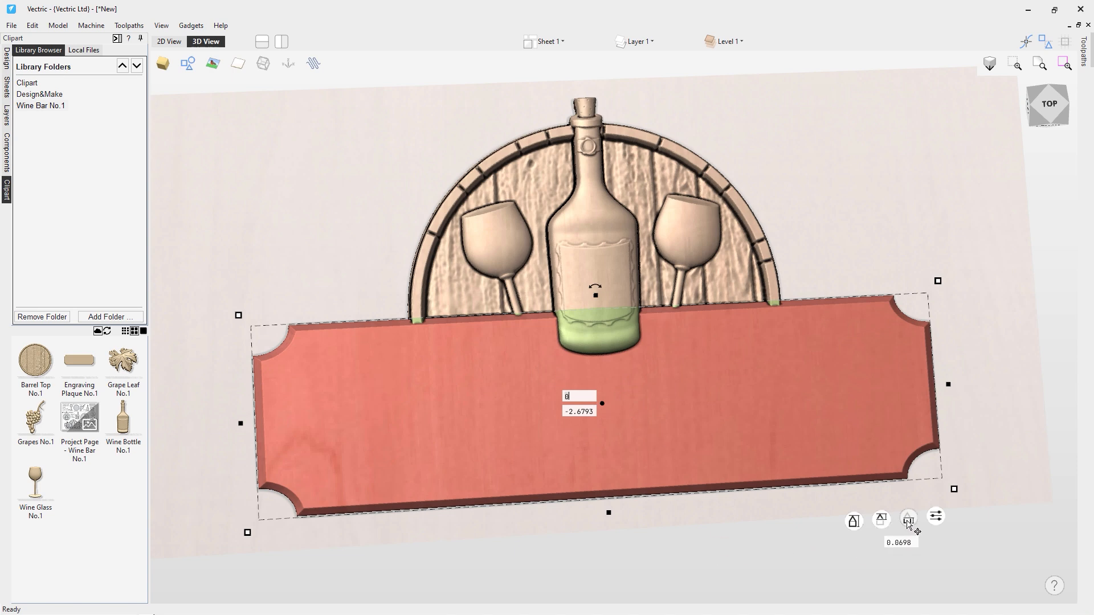
left_click(907, 522)
left_click_drag(906, 519, 907, 526)
mouse_move(778, 534)
left_mouse_down()
mouse_move(721, 535)
mouse_move(777, 536)
mouse_move(765, 532)
left_mouse_up()
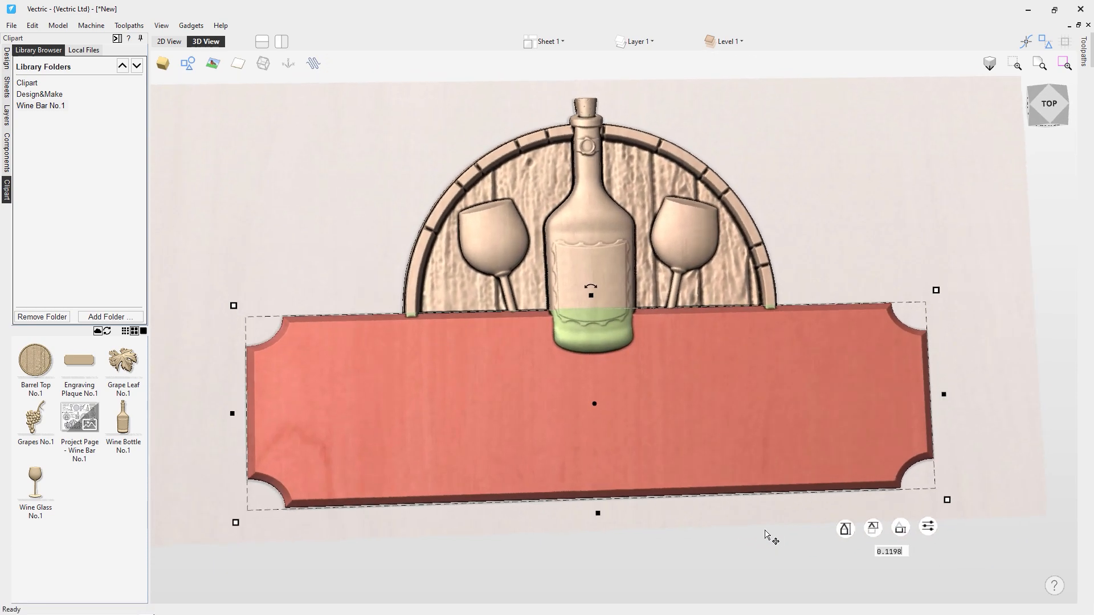
- Raise the engraving plaque's base height further to 0.1942
left_click(843, 262)
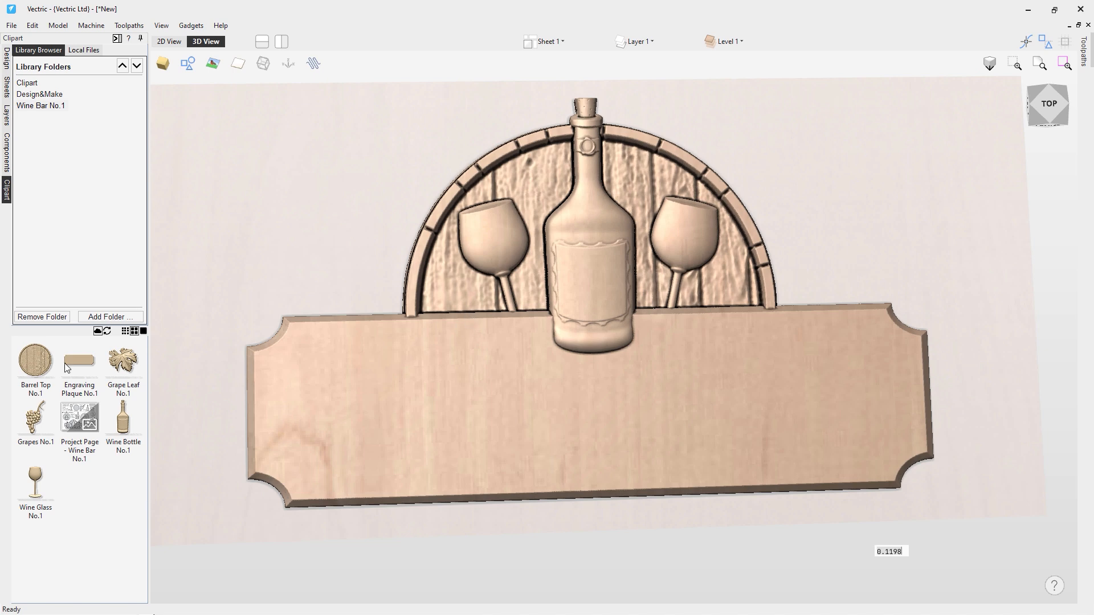
left_click(855, 464)
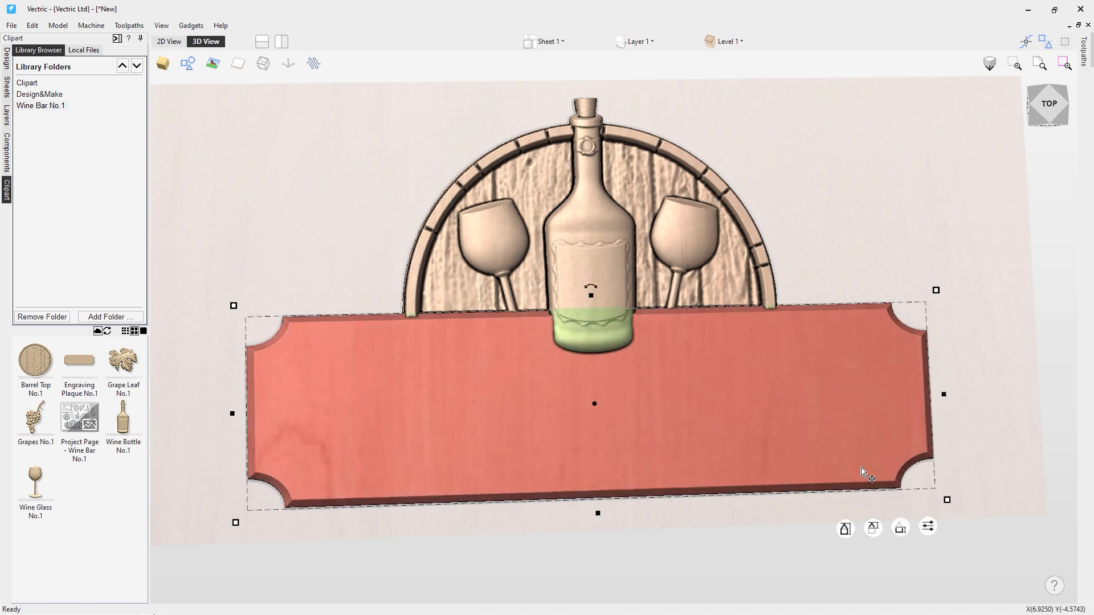
left_click_drag(618, 535, 623, 569)
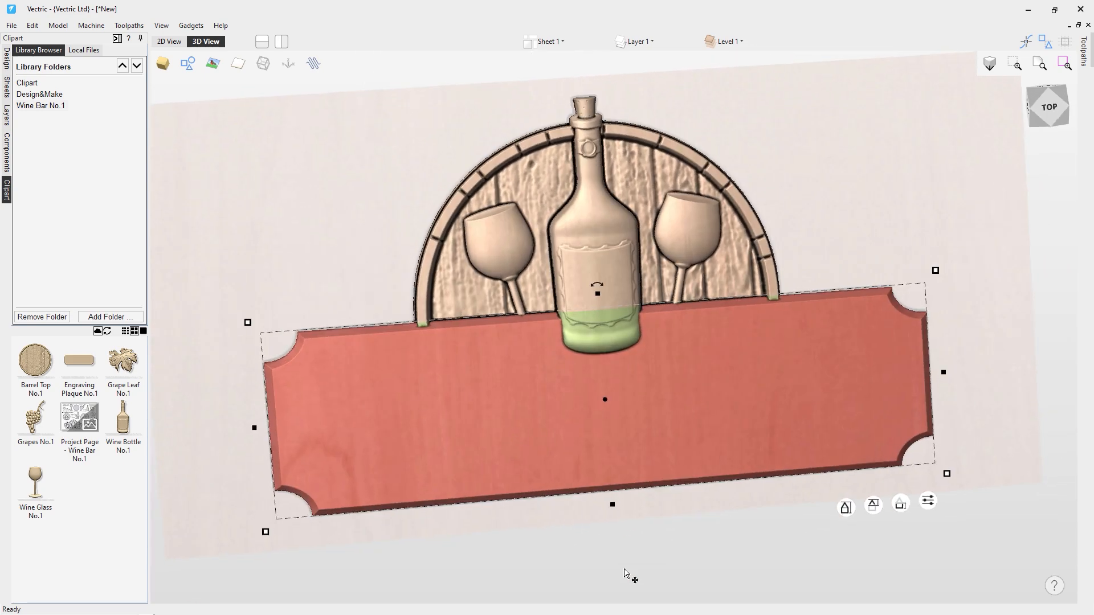
mouse_move(902, 507)
left_click_drag(900, 507, 898, 517)
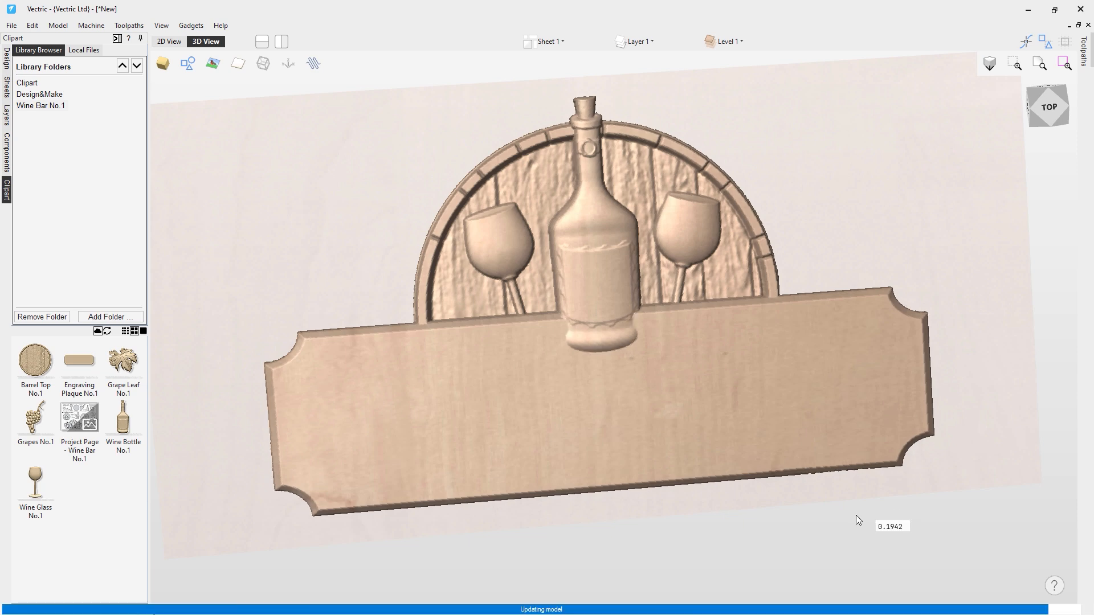
- Select the wine bottle and open its component properties
left_click(1048, 107)
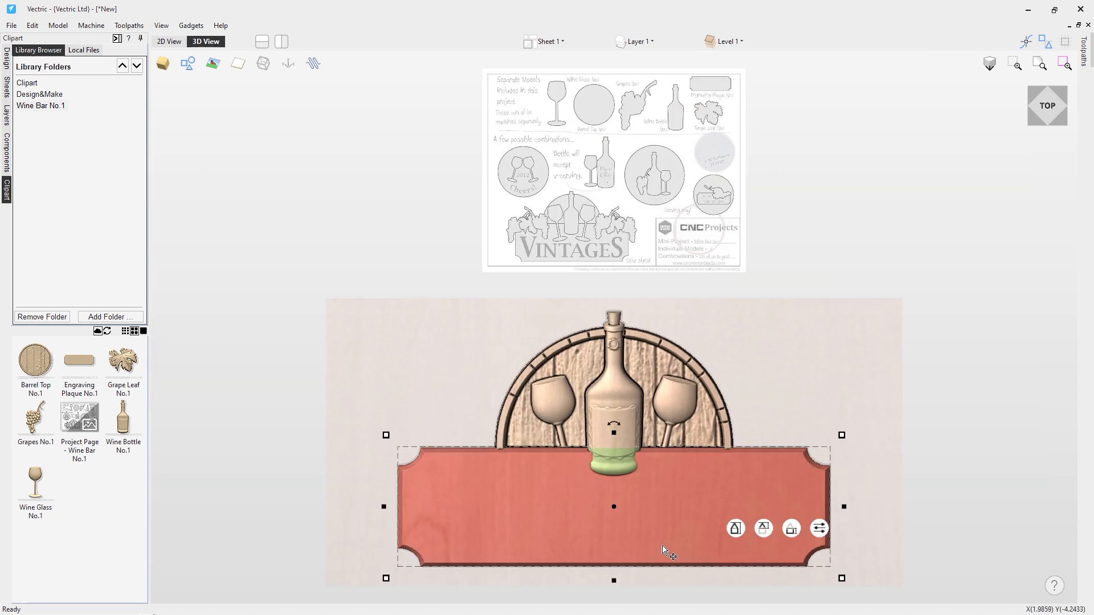
scroll(650, 570, "down", 2)
scroll(638, 541, "up", 3)
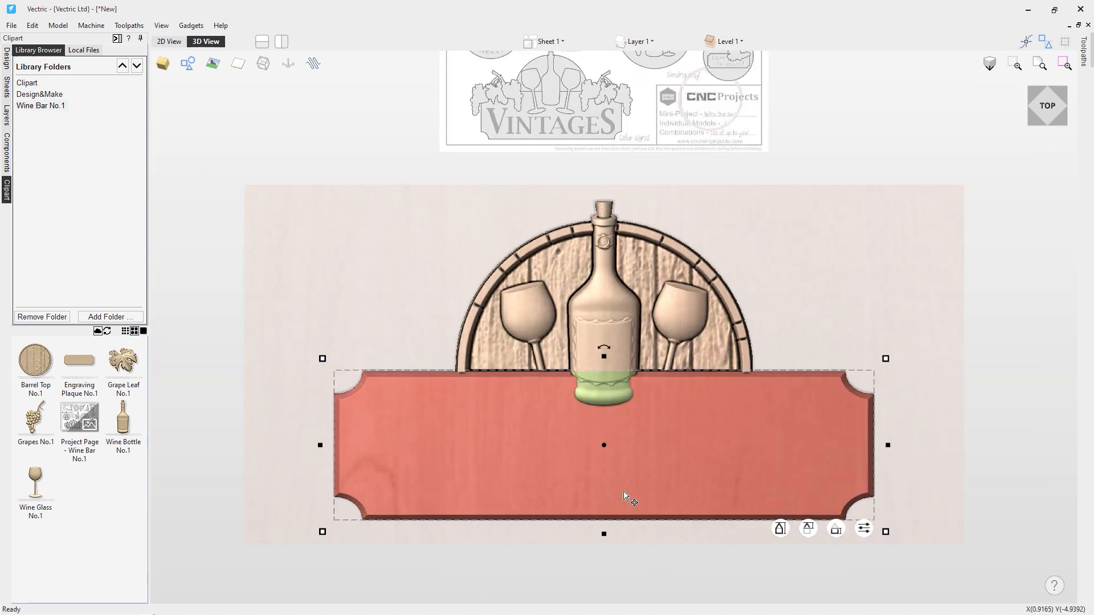
scroll(615, 497, "up", 2)
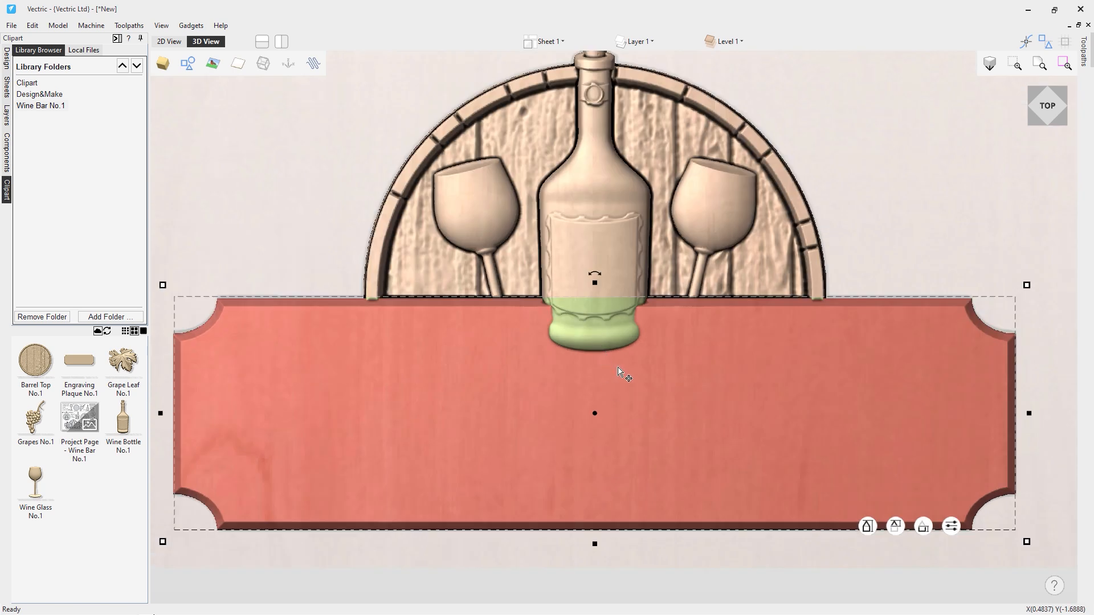
scroll(617, 371, "down", 1)
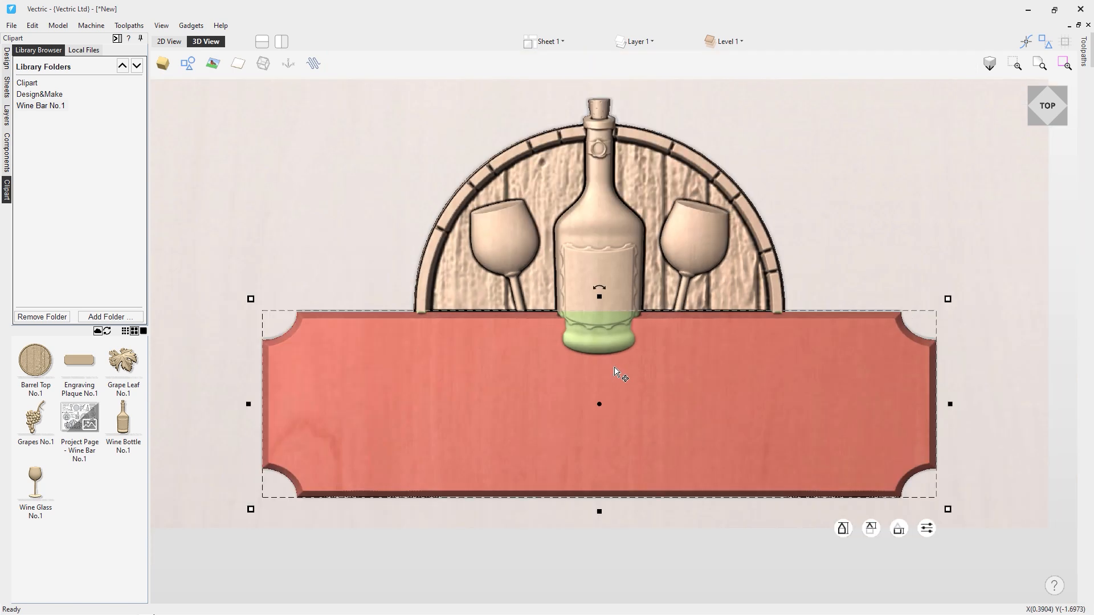
left_click(616, 226)
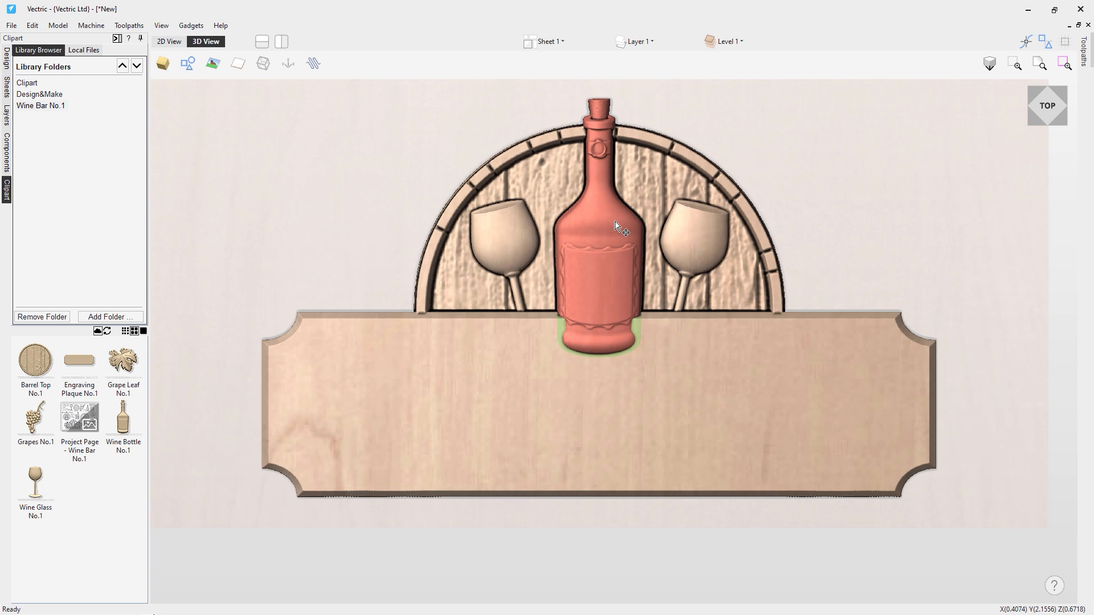
right_click(614, 221)
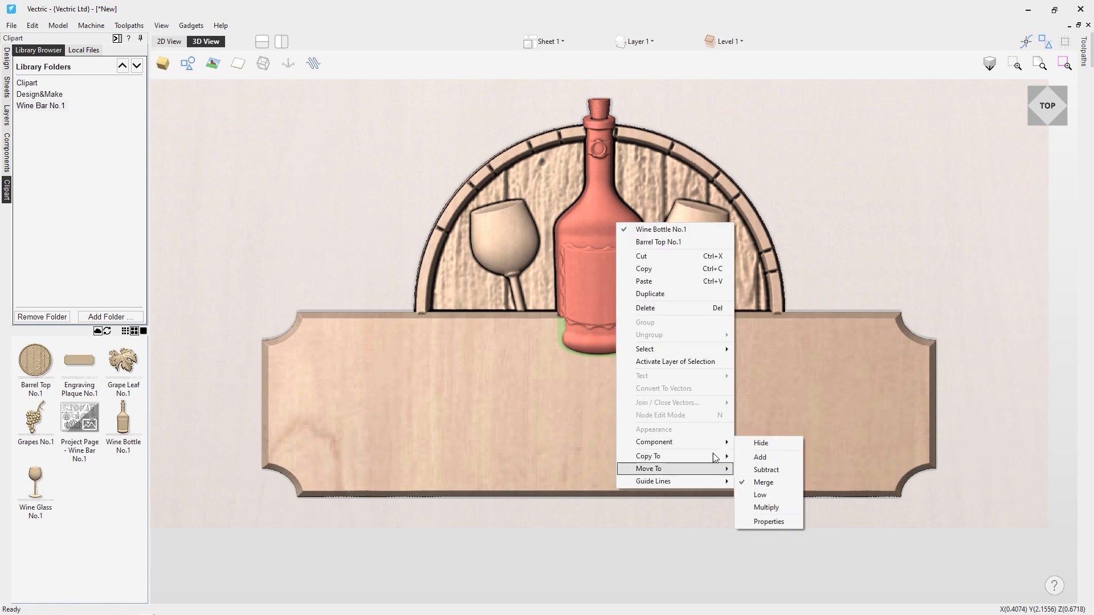
left_click(590, 286)
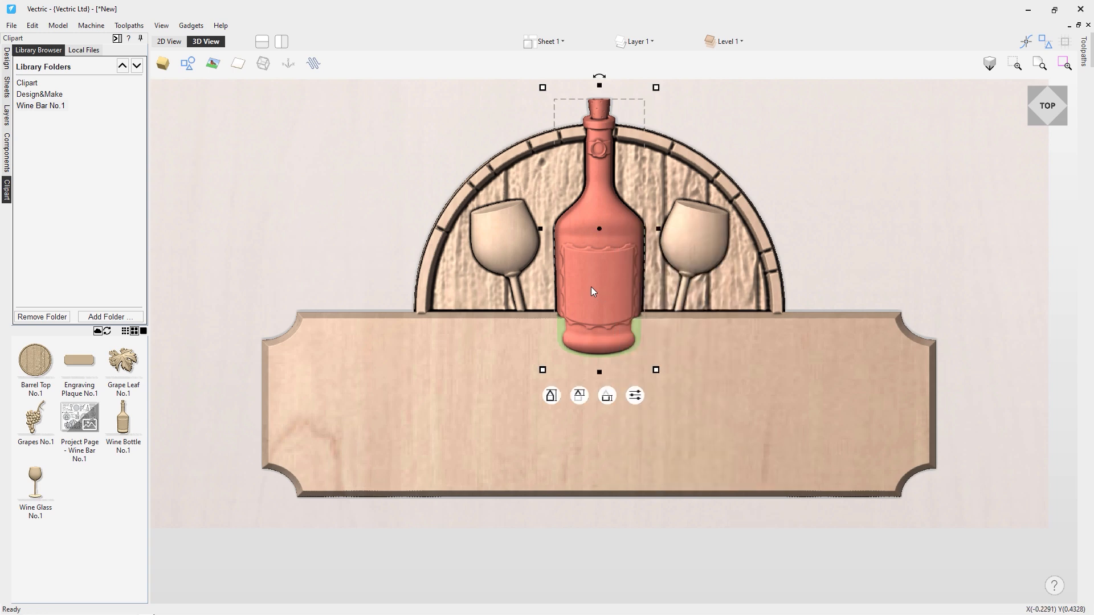
left_click(632, 398)
left_click_drag(682, 411, 773, 363)
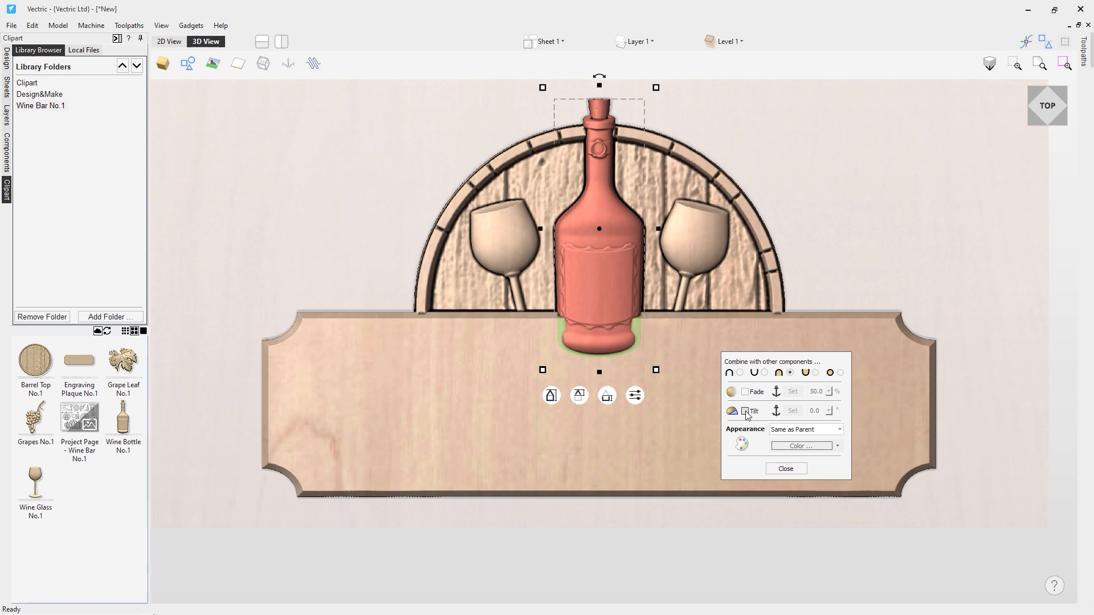
- Enable tilt on the wine bottle, anchored at the cork with the tilt direction running to just below the bottle's base
left_click_drag(610, 459, 342, 371)
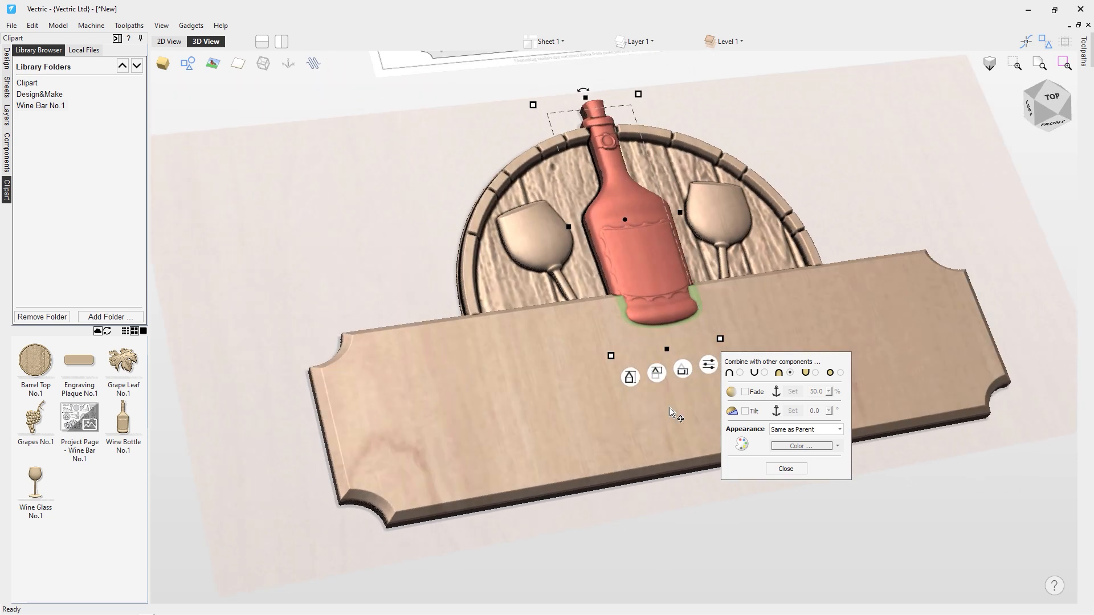
left_click(745, 410)
left_click(793, 411)
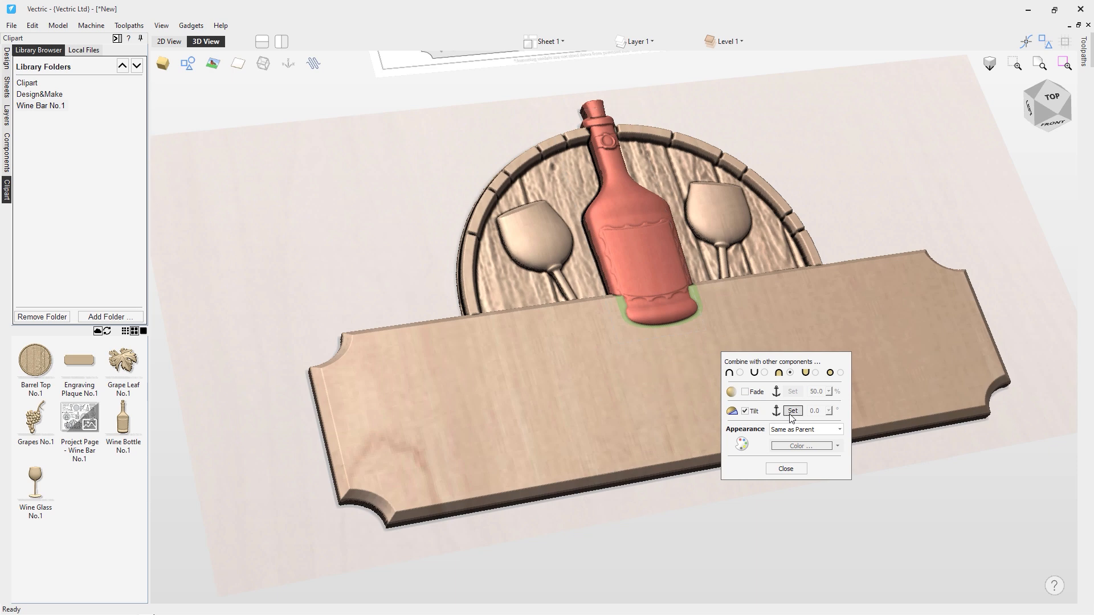
left_click(596, 103)
left_click(678, 341)
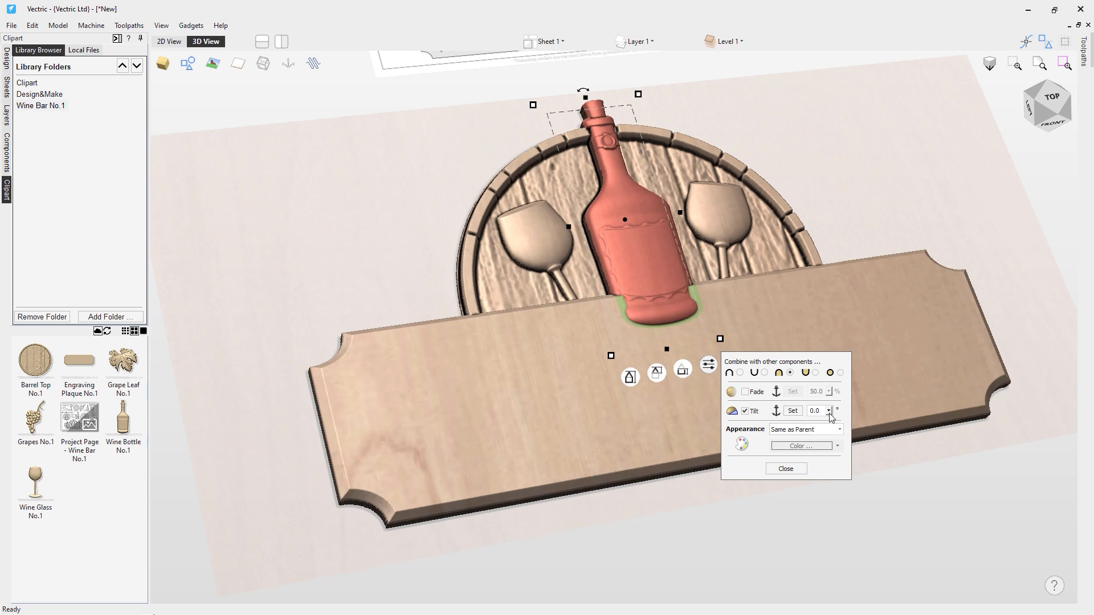
- Tilt the wine bottle by 1.8 degrees to lift its base above the plaque and close its properties
left_click_drag(836, 426, 841, 427)
left_click_drag(548, 378, 624, 358)
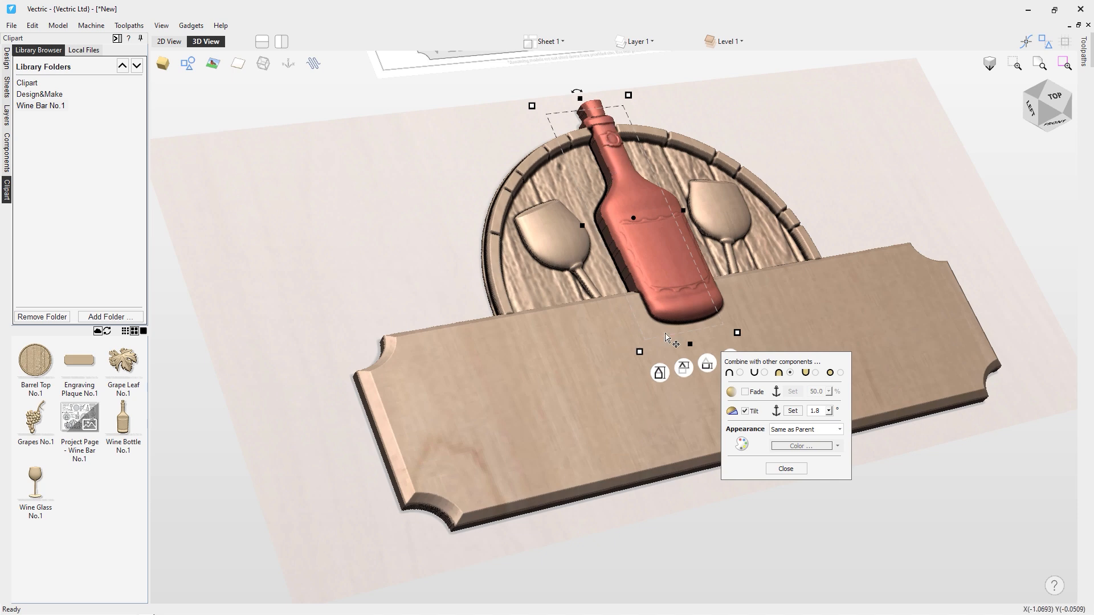
left_click_drag(616, 356, 447, 388)
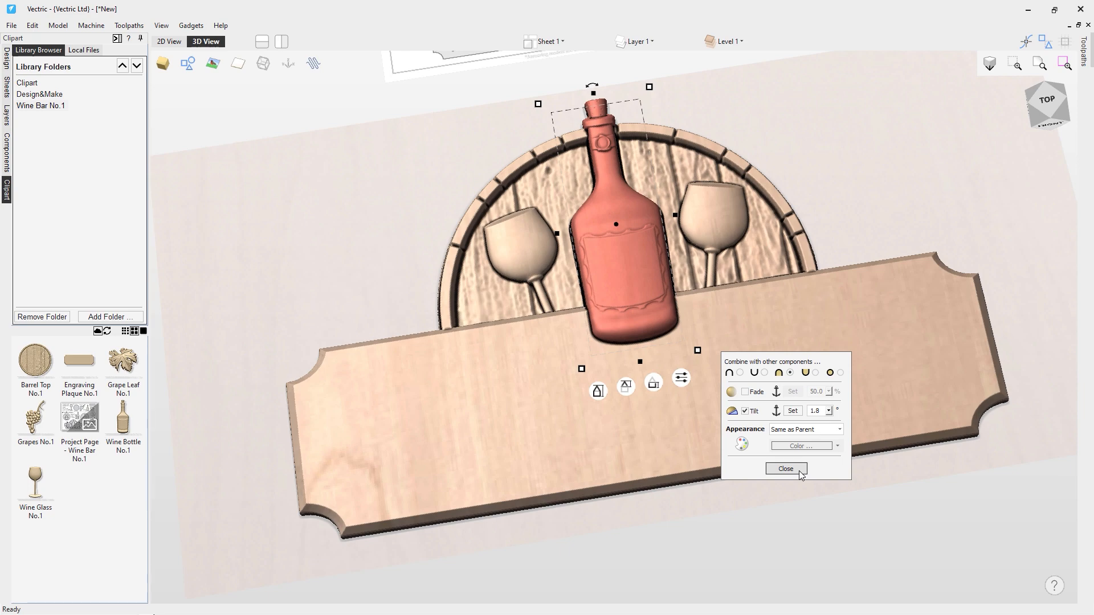
left_click(785, 468)
left_click_drag(803, 476, 740, 442)
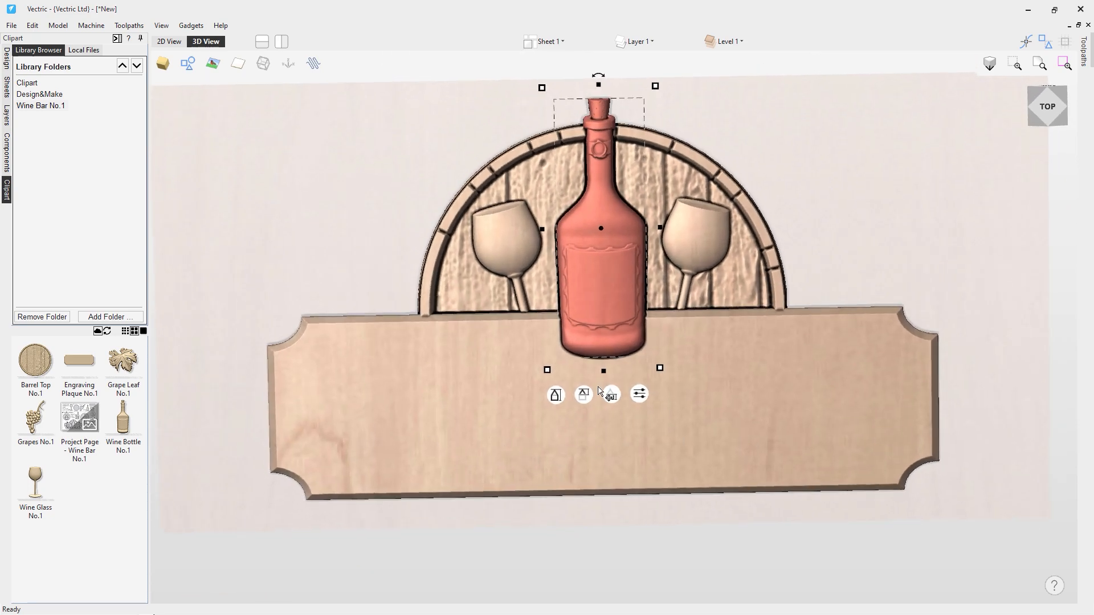
- Enable tilt on the wine glass left of the bottle, anchored above its rim with the direction running past its foot
left_click(514, 249)
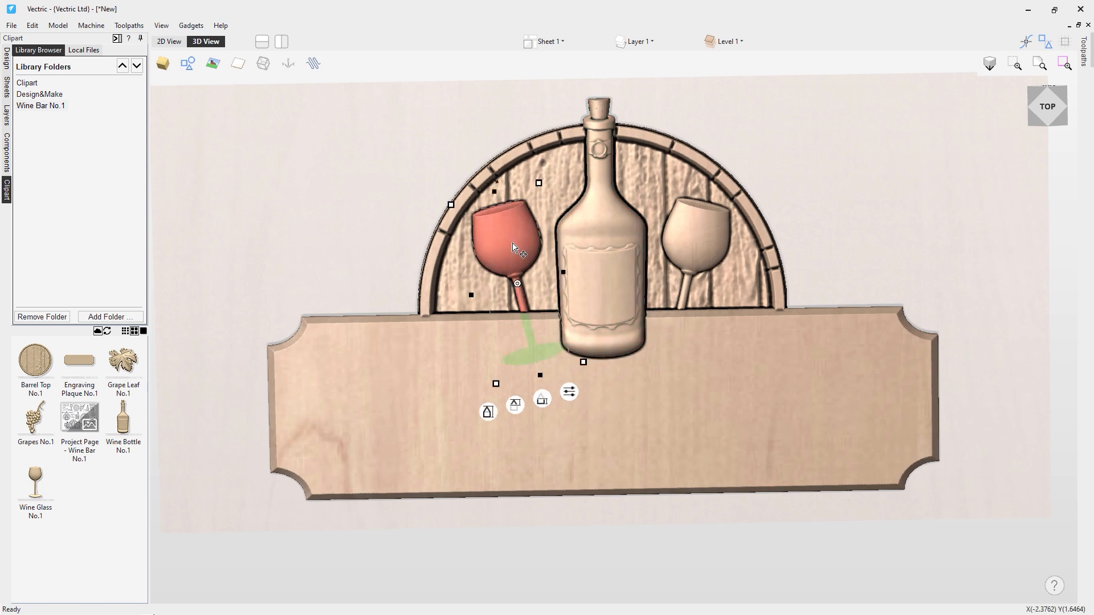
left_click(569, 393)
left_click_drag(667, 406, 706, 330)
left_click(646, 380)
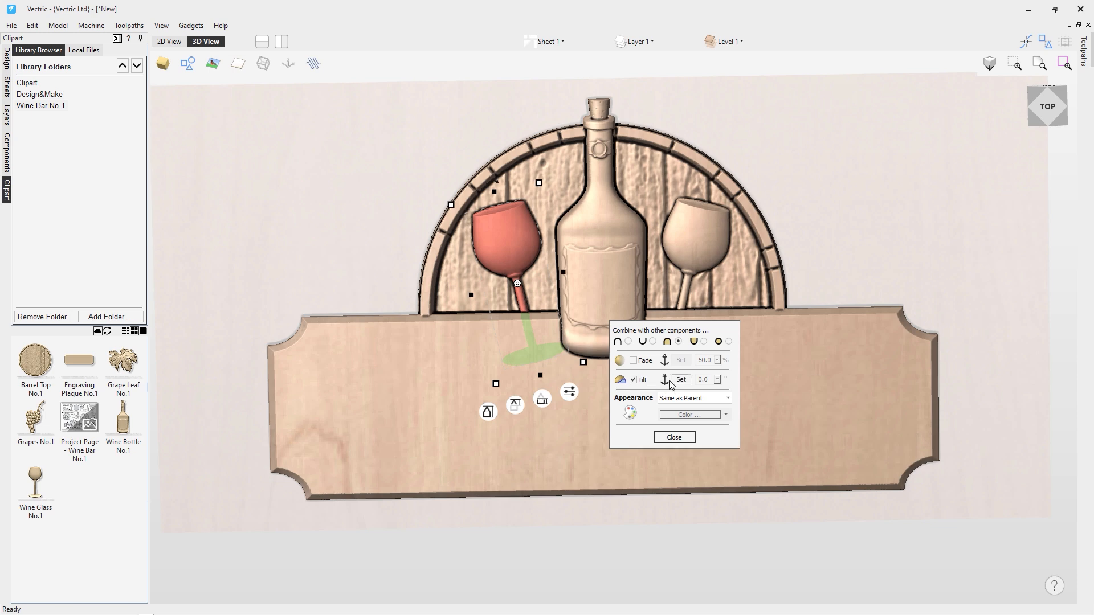
left_click(675, 380)
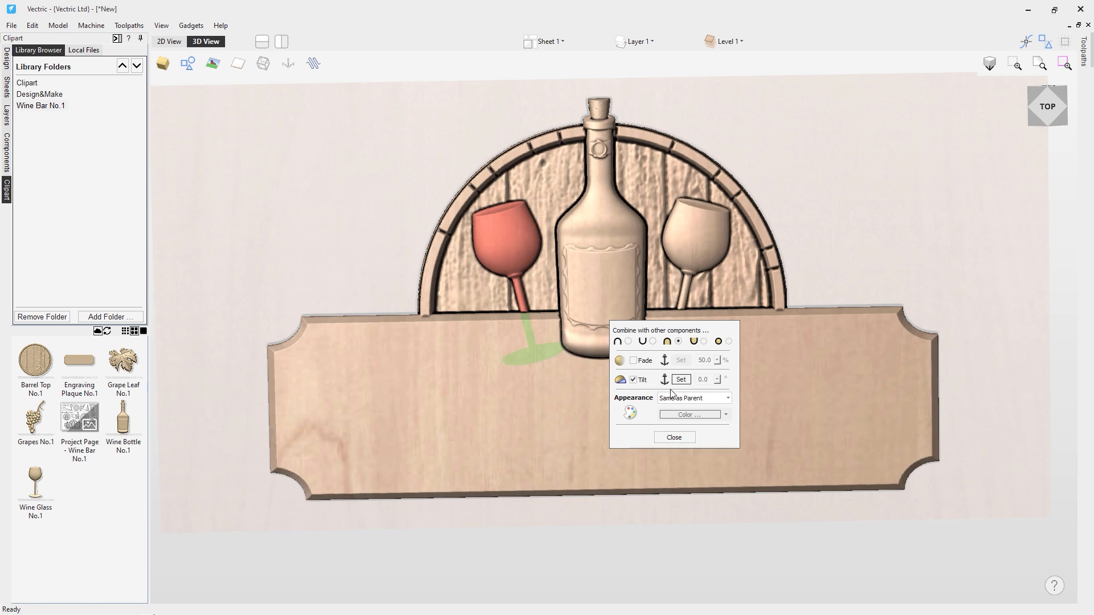
left_click(494, 193)
left_click(541, 372)
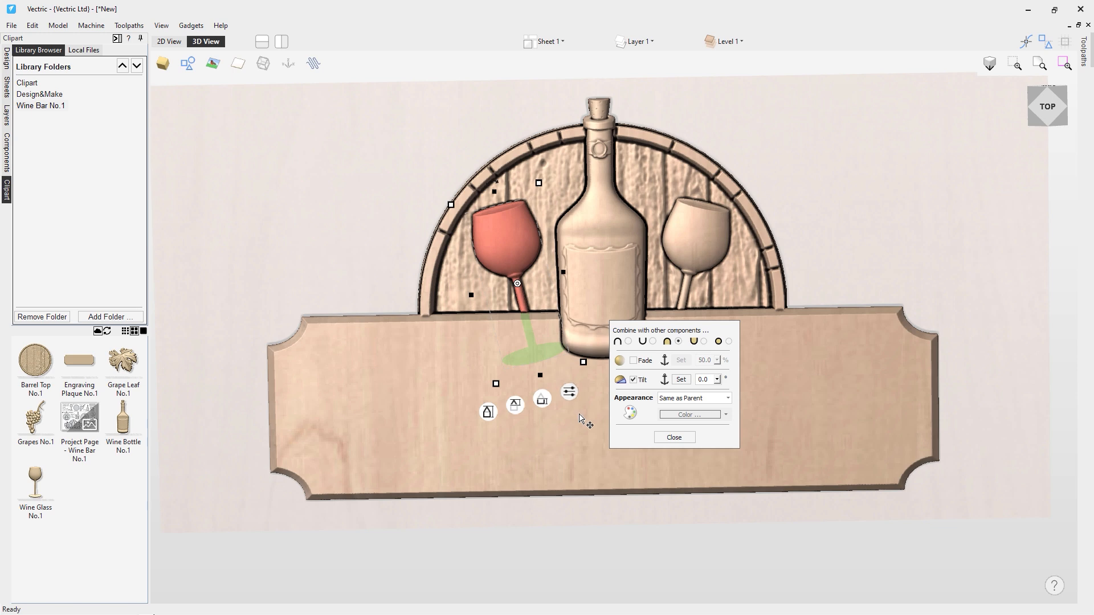
- Set the left wine glass's tilt to 5.6 degrees to lift its foot above the plaque and close its properties
left_click(717, 380)
left_click_drag(724, 391, 737, 396)
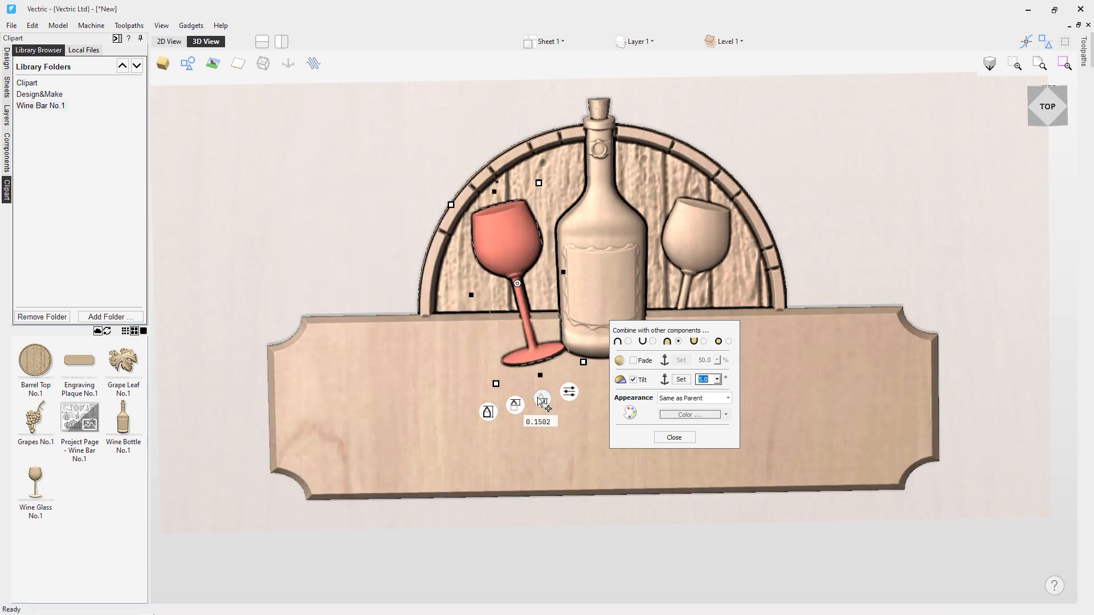
left_click_drag(346, 542, 590, 345)
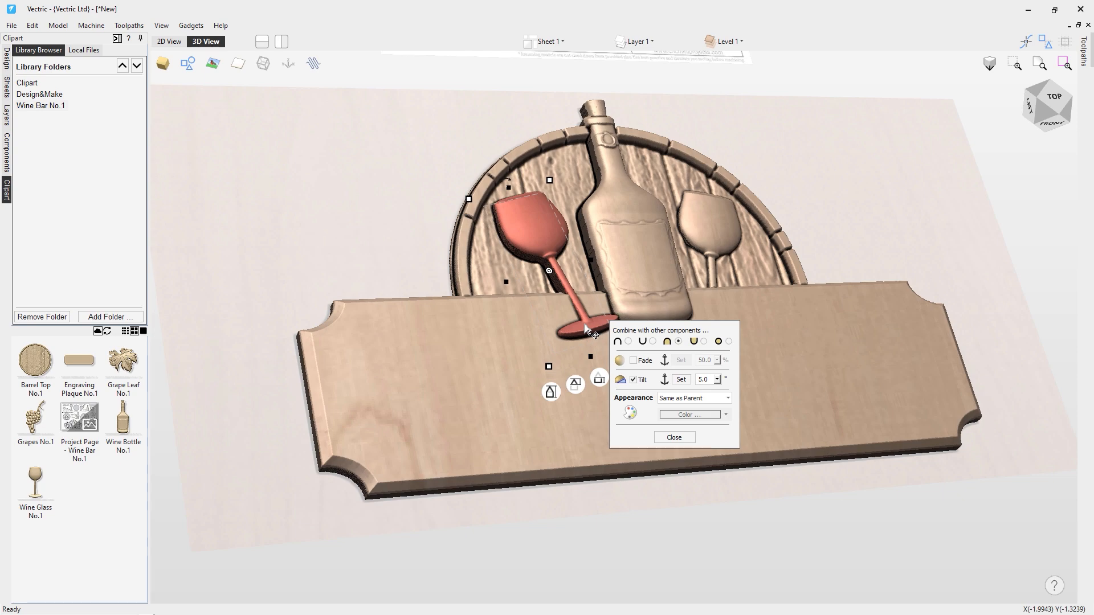
left_click_drag(350, 466, 452, 479)
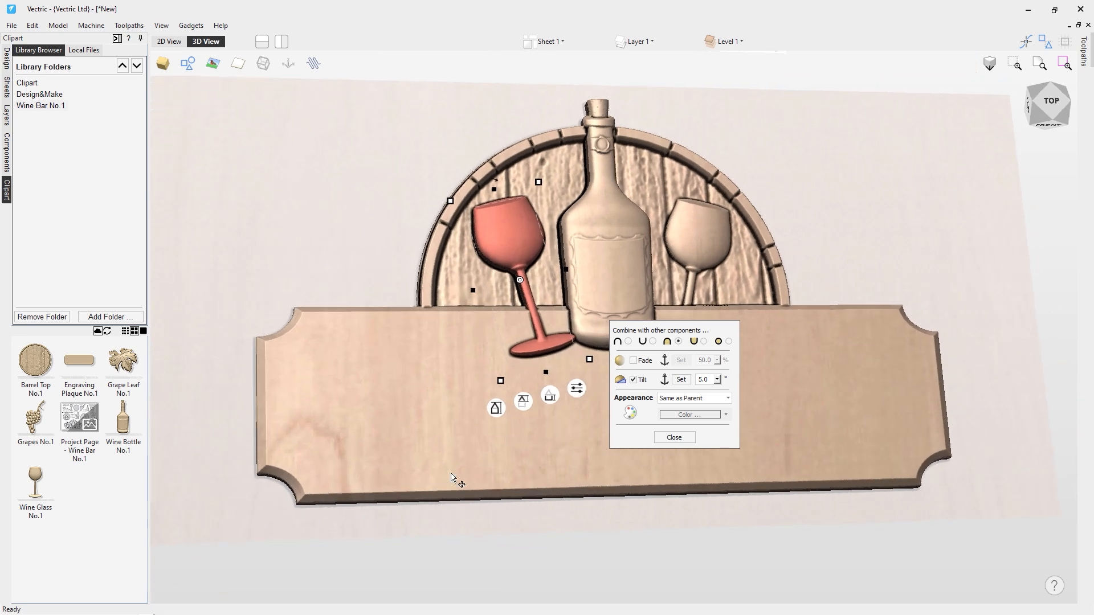
left_click(718, 380)
left_click_drag(724, 394, 725, 394)
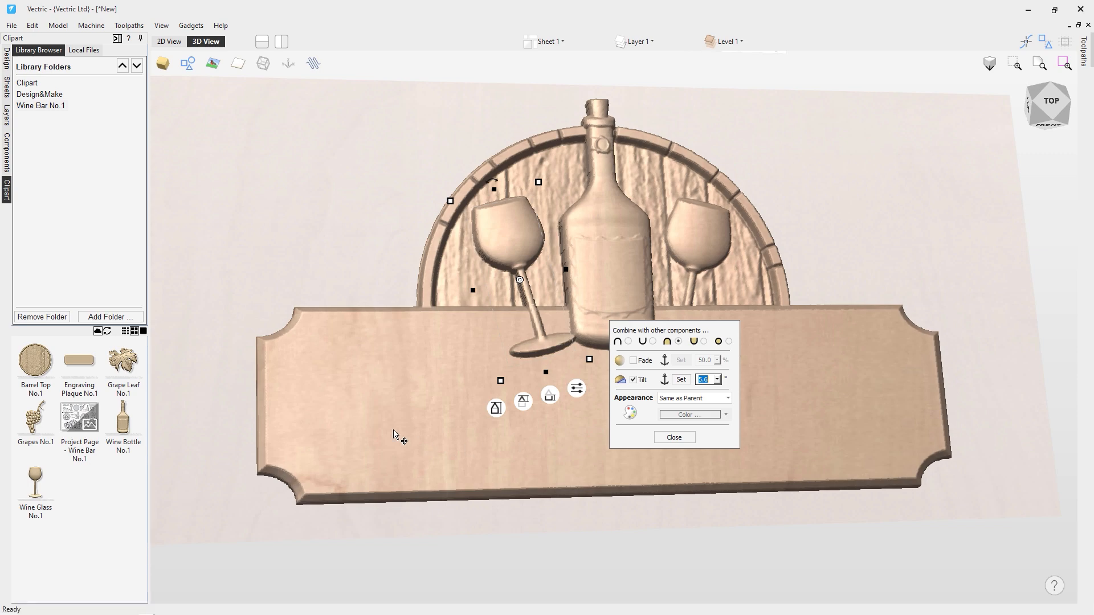
left_click_drag(398, 422, 362, 408)
left_click_drag(429, 389, 410, 430)
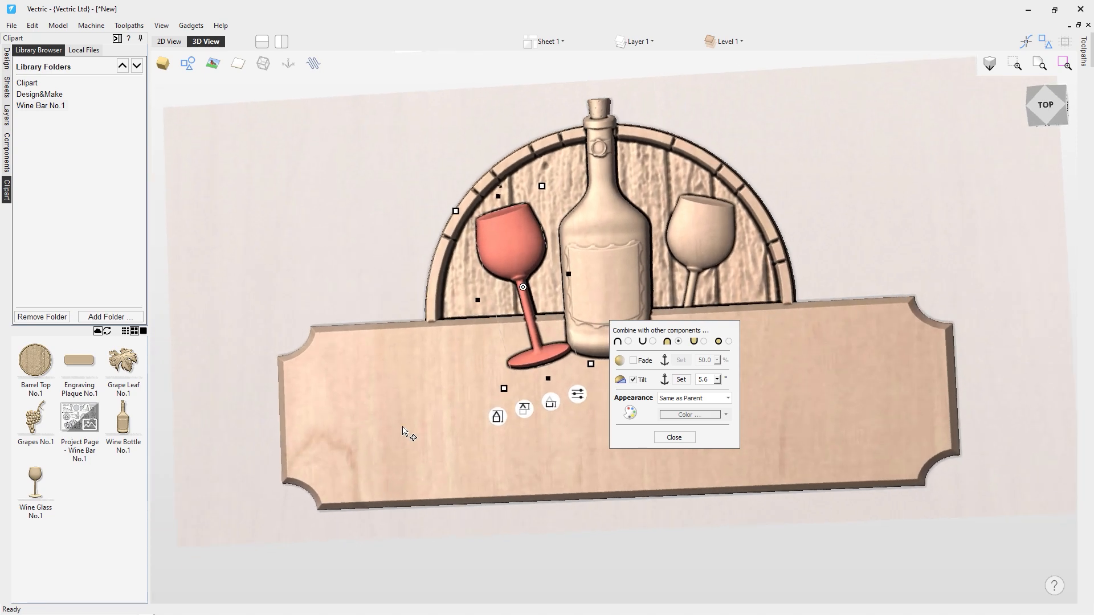
left_click(674, 437)
left_click_drag(590, 364, 589, 366)
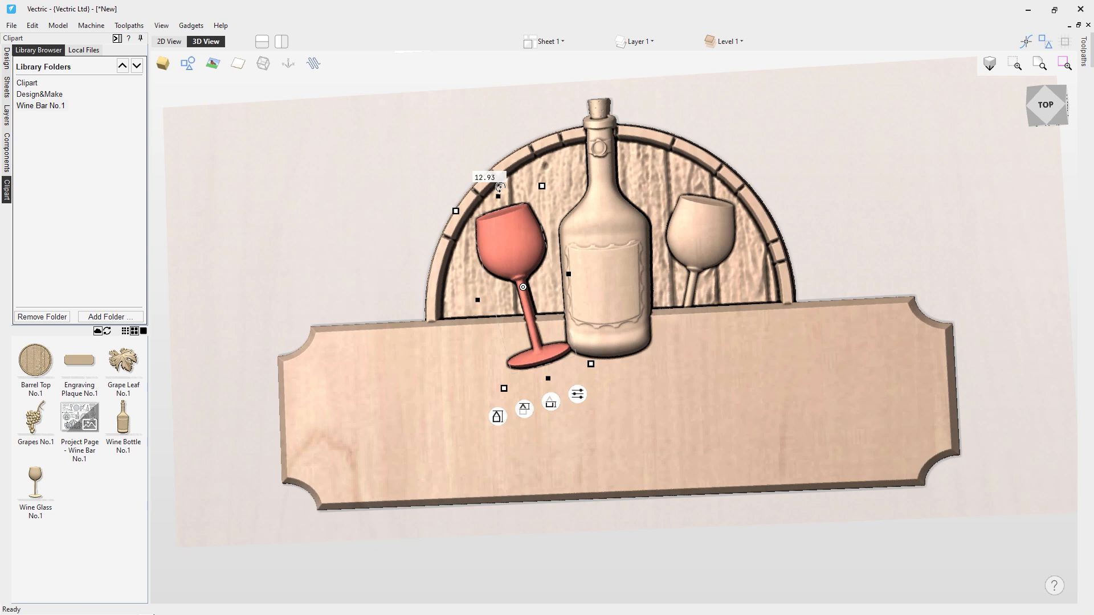
- Rotate the left wine glass to about 9.5 degrees and delete the glass on the other side of the bottle
left_click_drag(501, 187, 505, 188)
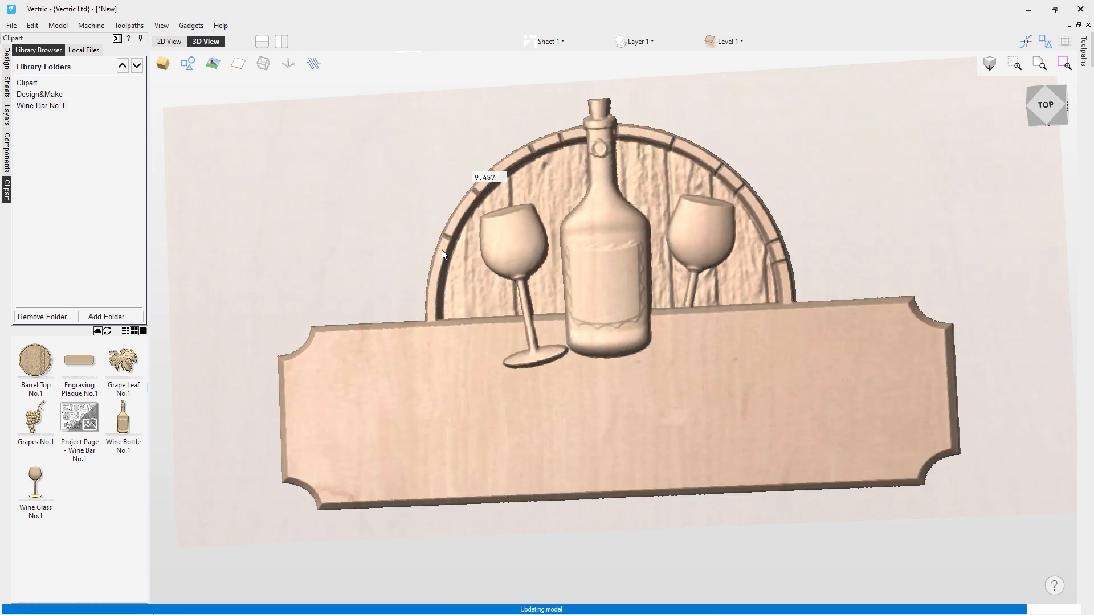
left_click(724, 240)
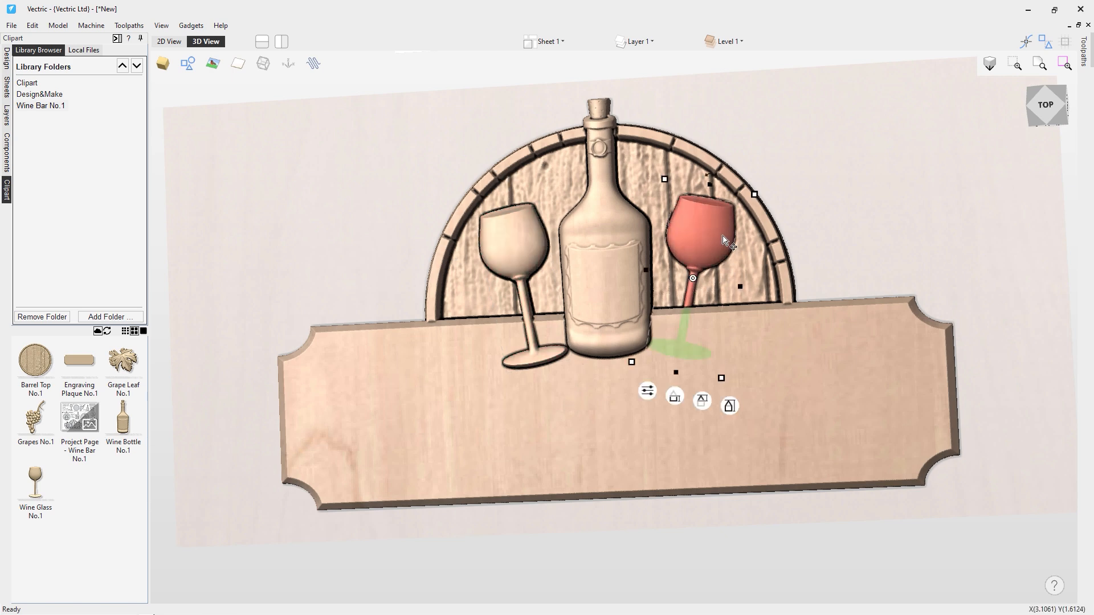
key("Delete")
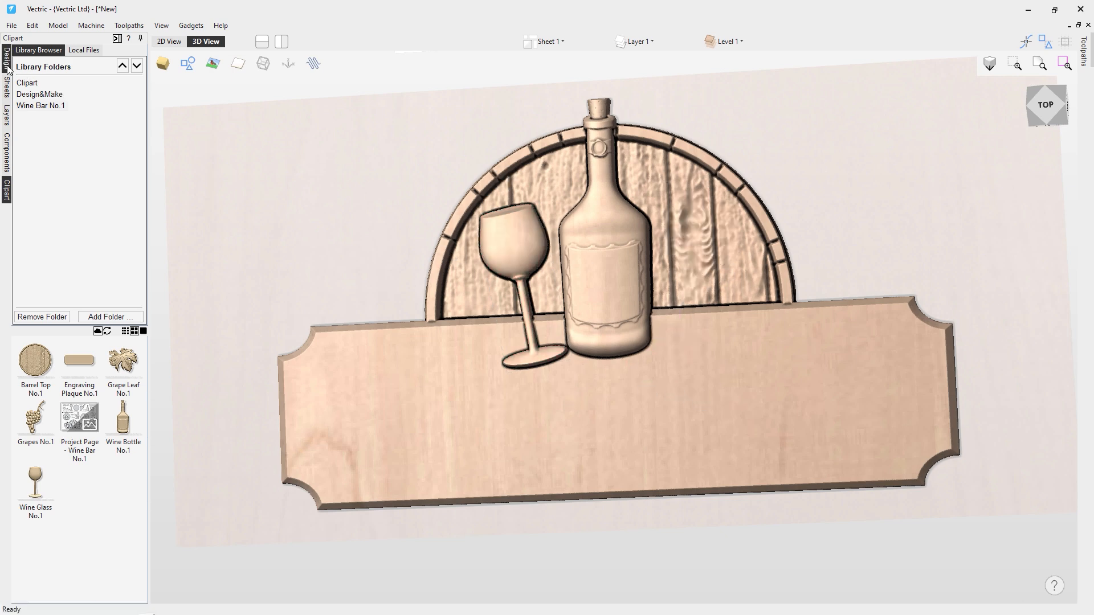
- Create a mirrored copy of the remaining wine glass, flipped horizontally about the job center
left_click(8, 63)
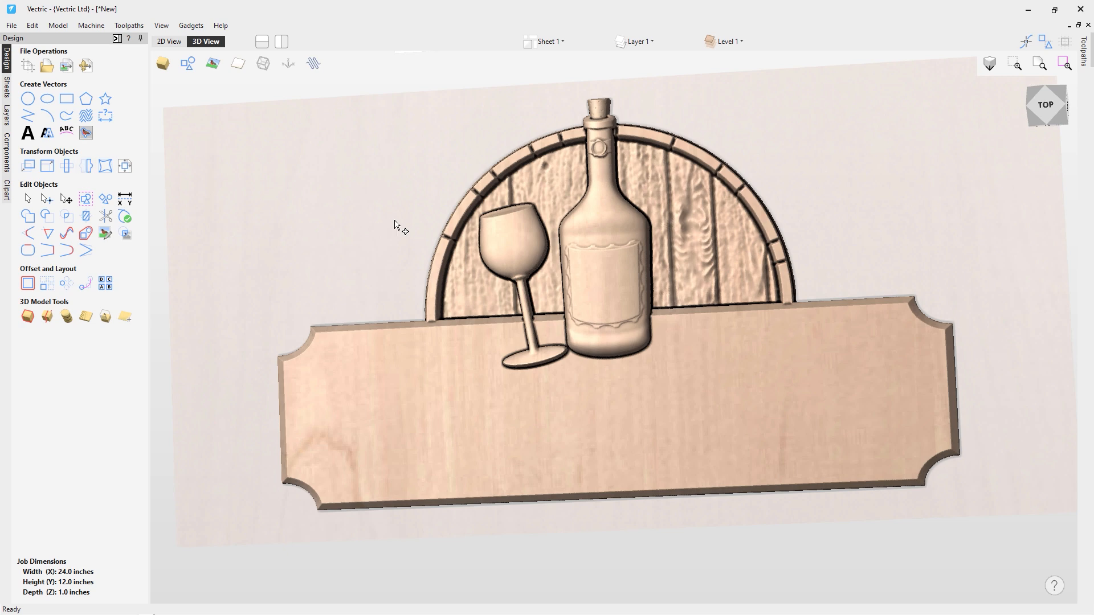
left_click(504, 240)
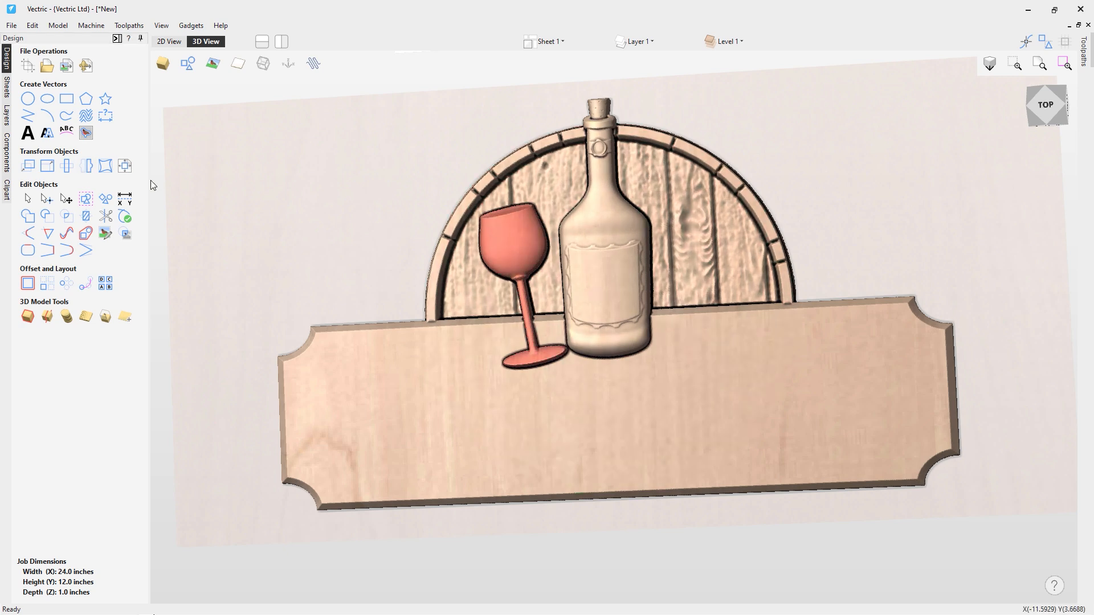
left_click(87, 166)
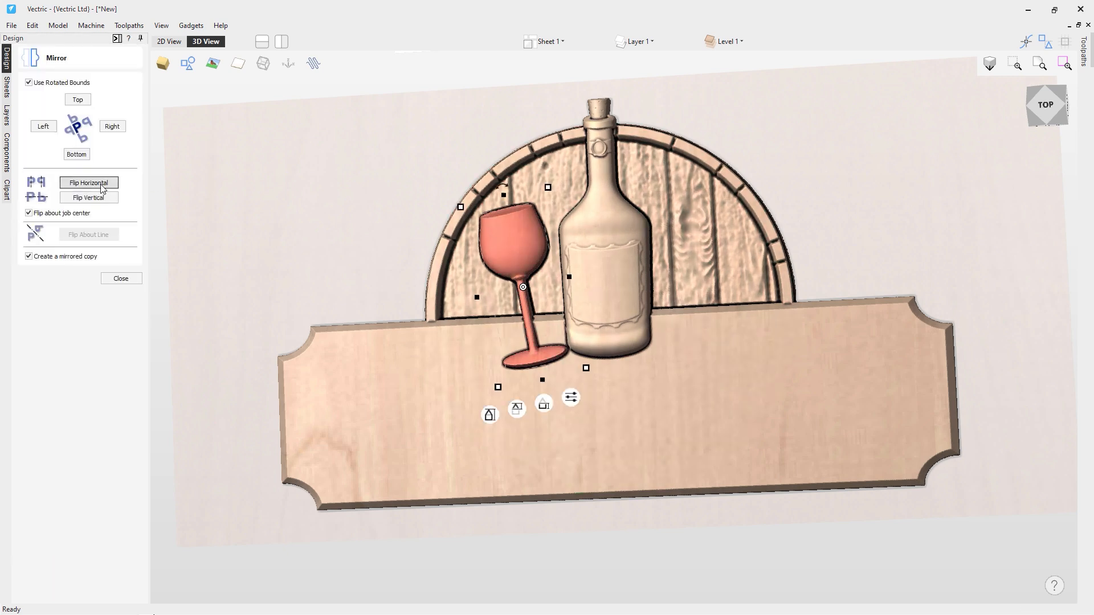
left_click(91, 201)
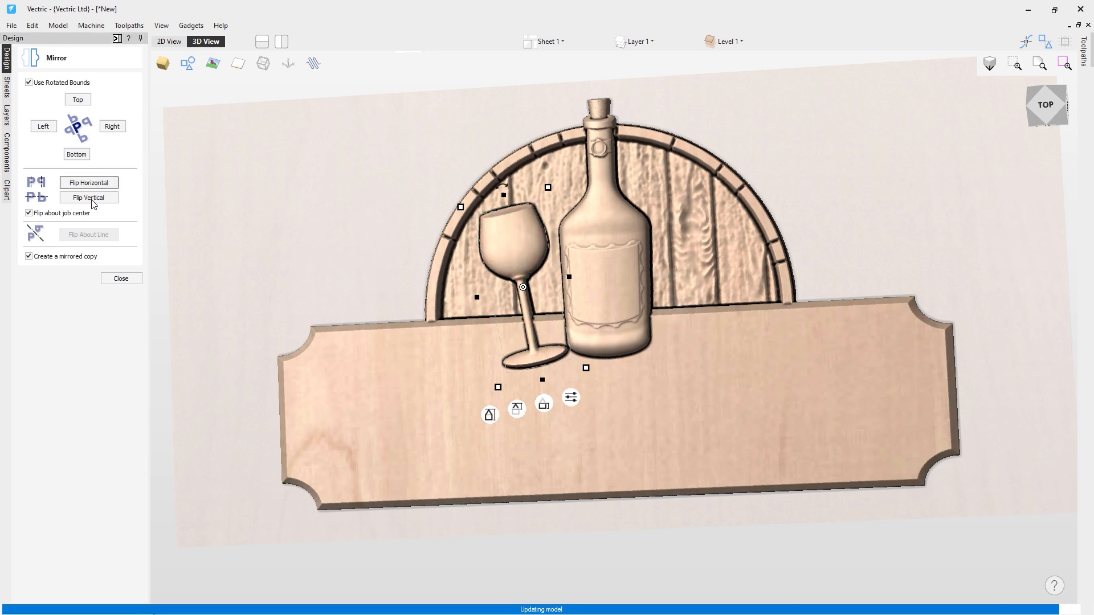
left_click(120, 279)
left_click_drag(649, 374, 595, 437)
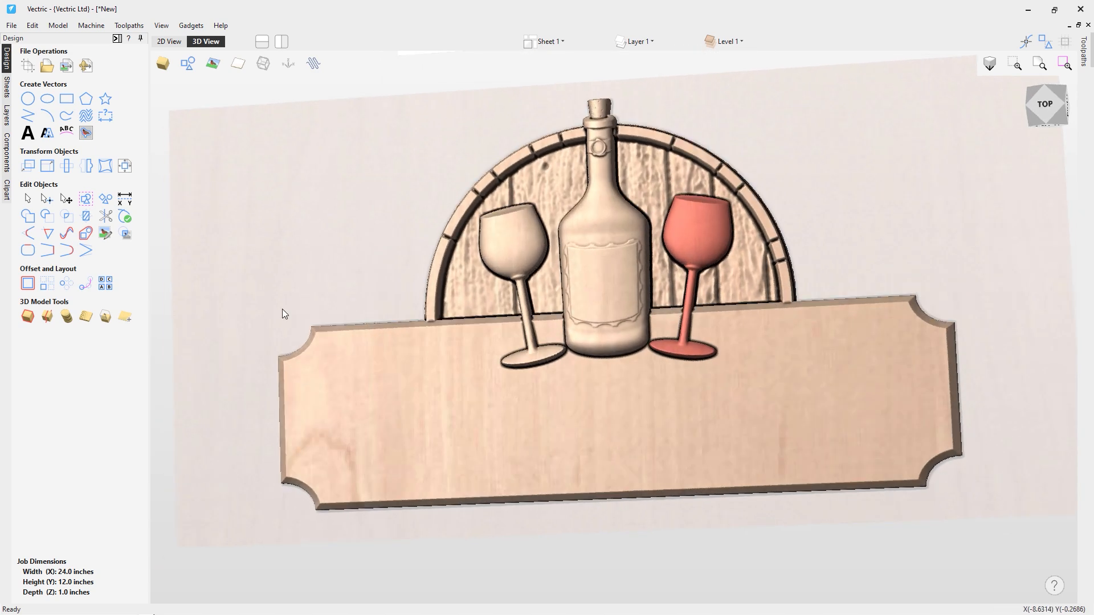
left_click(1041, 111)
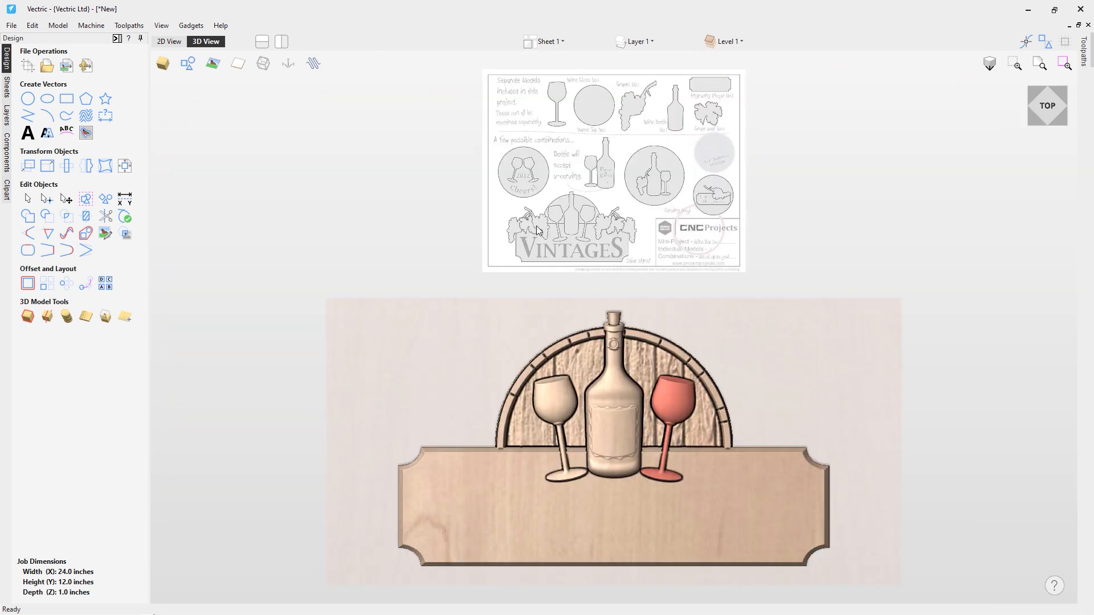
- Insert the Grapes No.1 clipart and move it about 8.1 inches left, over the plaque's upper-left corner
left_click(7, 191)
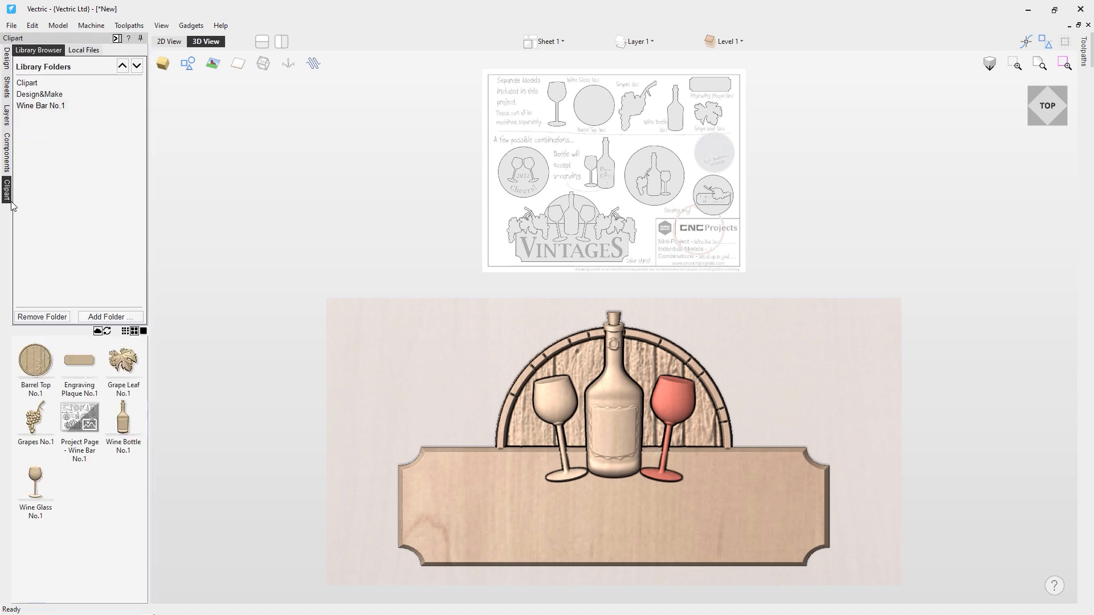
double_click(38, 413)
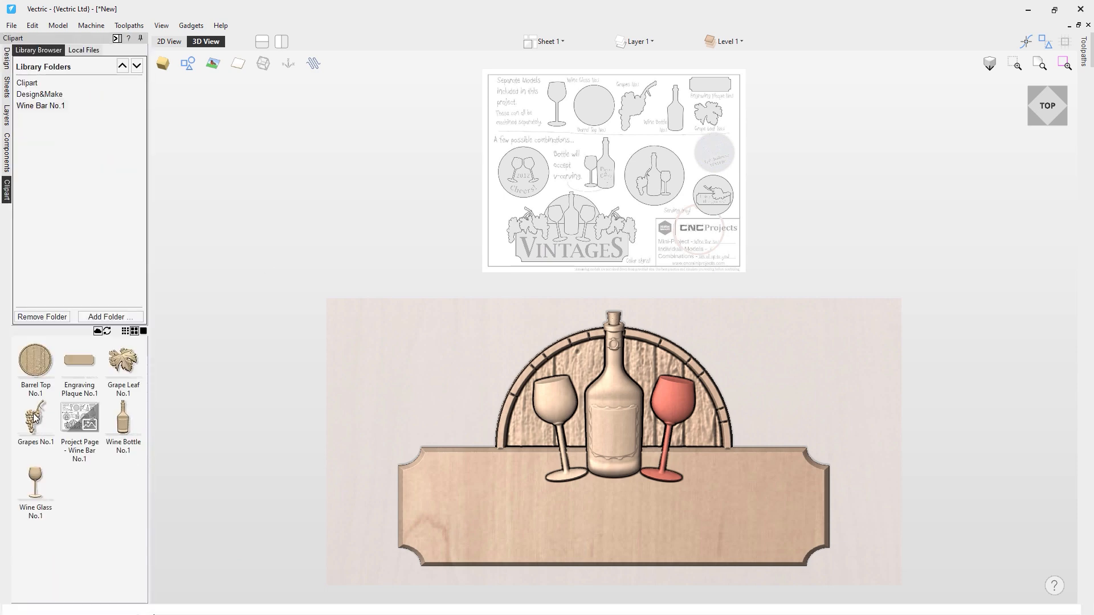
scroll(647, 519, "down", 1)
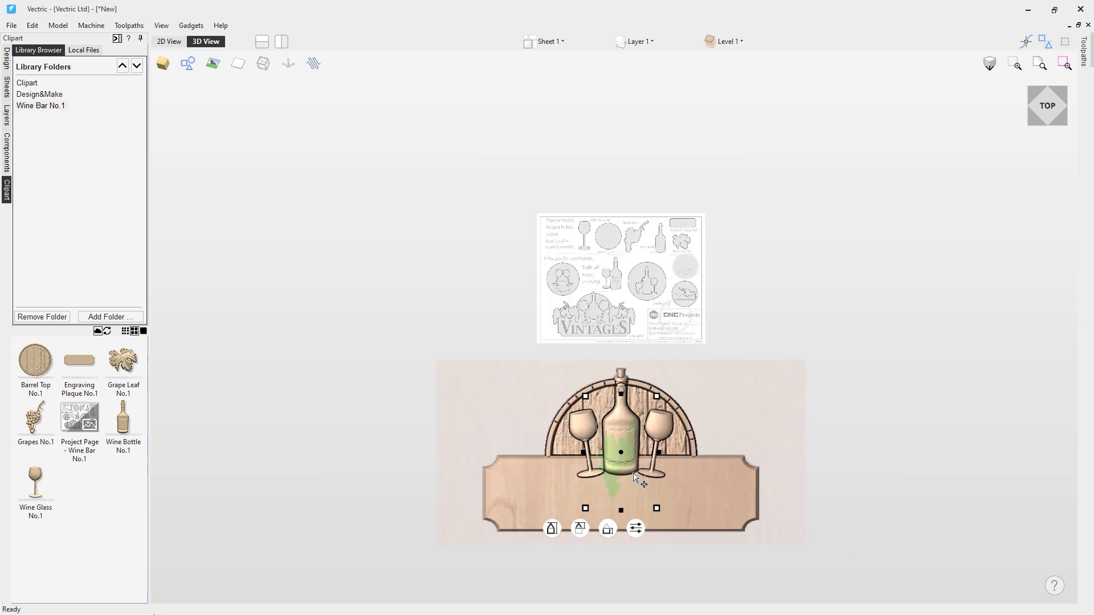
scroll(621, 485, "up", 6)
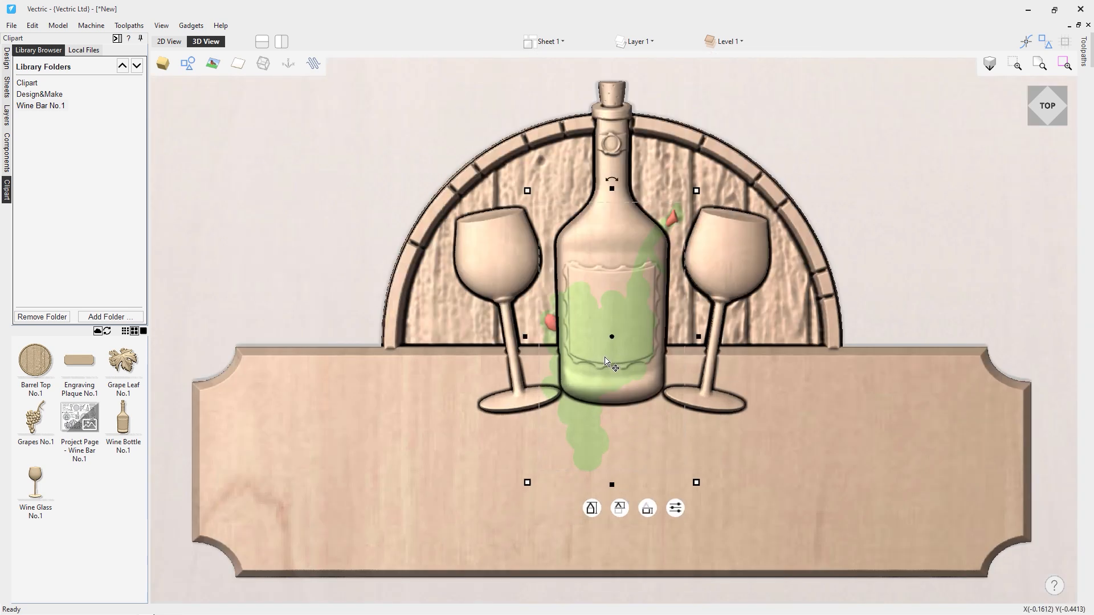
scroll(605, 360, "down", 2)
left_click(611, 340)
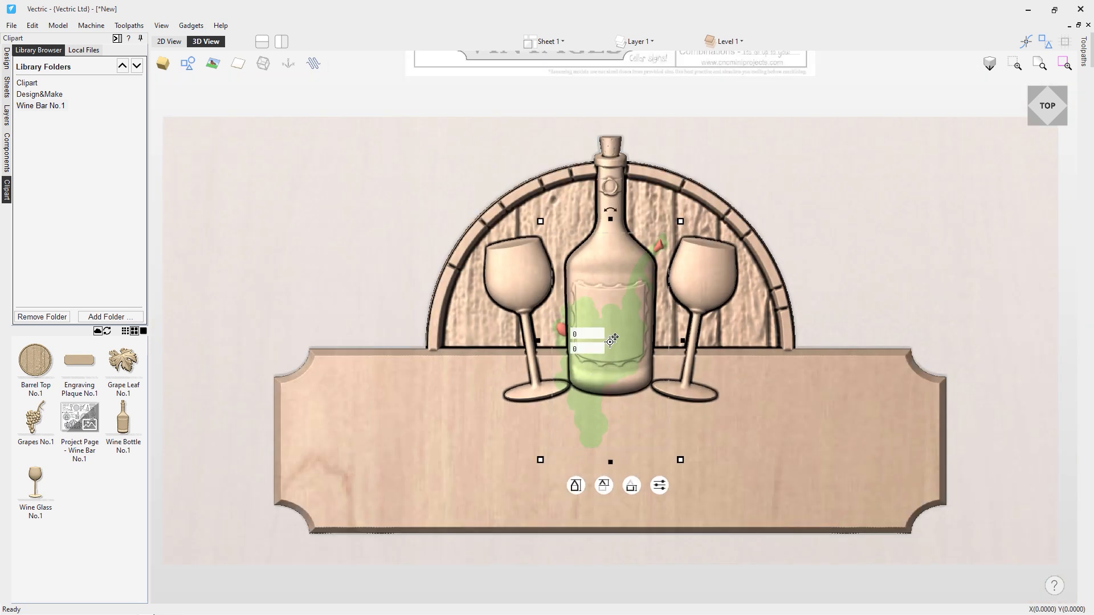
left_click_drag(519, 330, 308, 332)
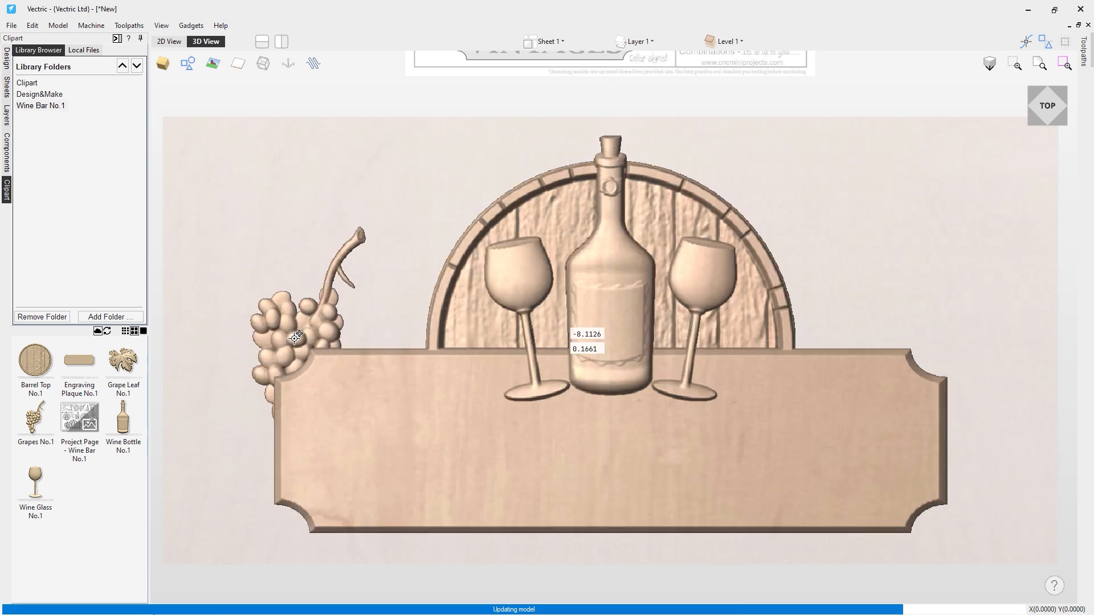
- Rotate the grapes clockwise to about 351.6 degrees, shift them slightly up and right, and resize them to about 3.55 × 6.58 inches
mouse_move(240, 454)
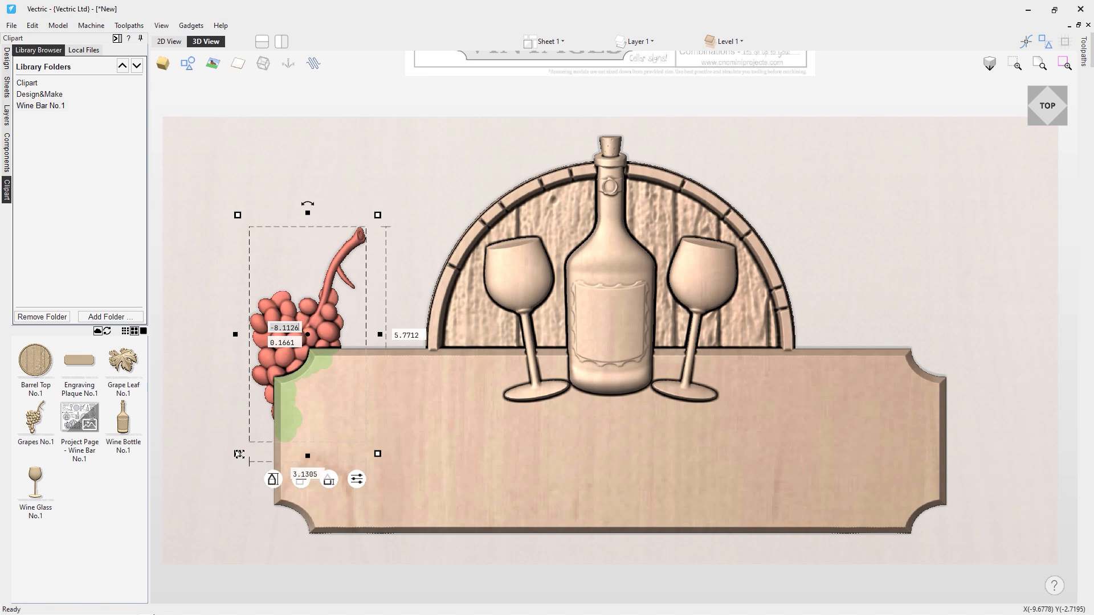
left_click_drag(244, 449, 255, 432)
left_click_drag(310, 215, 325, 214)
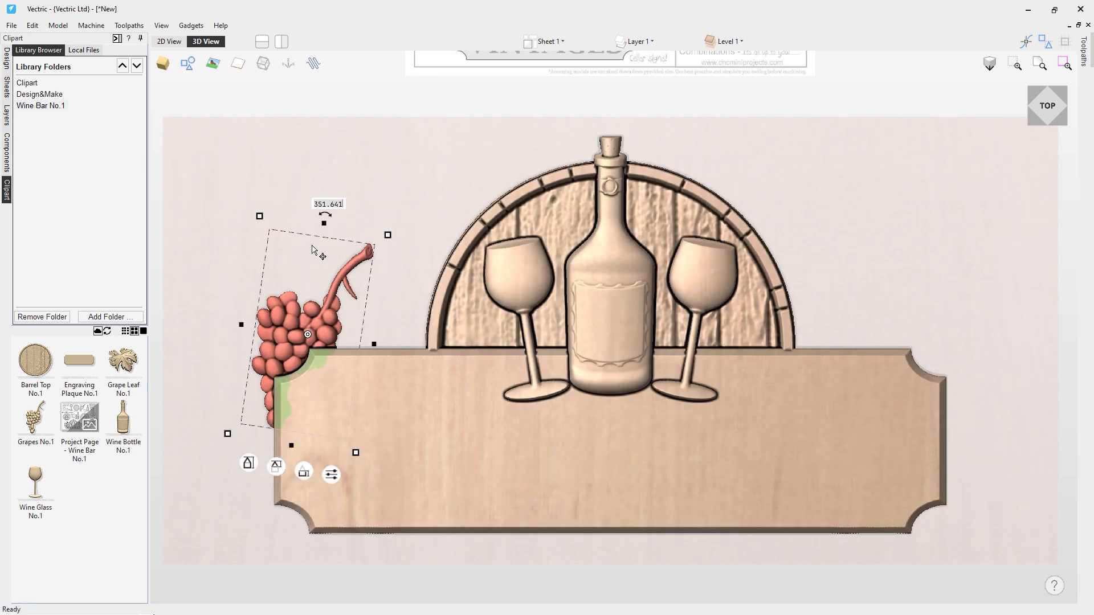
left_click_drag(329, 334, 336, 323)
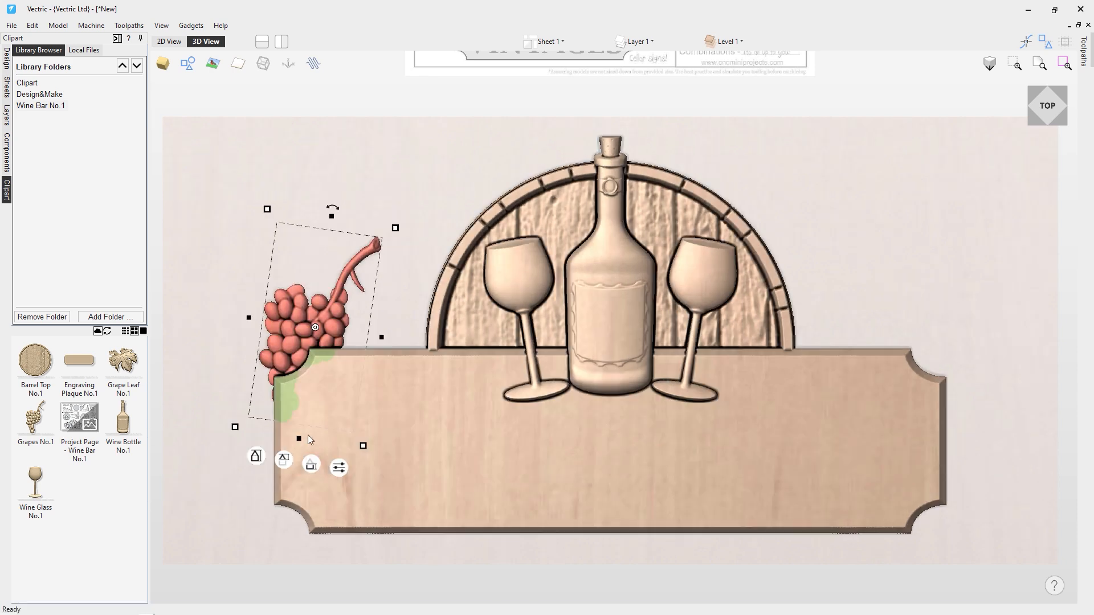
mouse_move(235, 427)
left_mouse_down()
mouse_move(225, 433)
mouse_move(236, 415)
left_mouse_up()
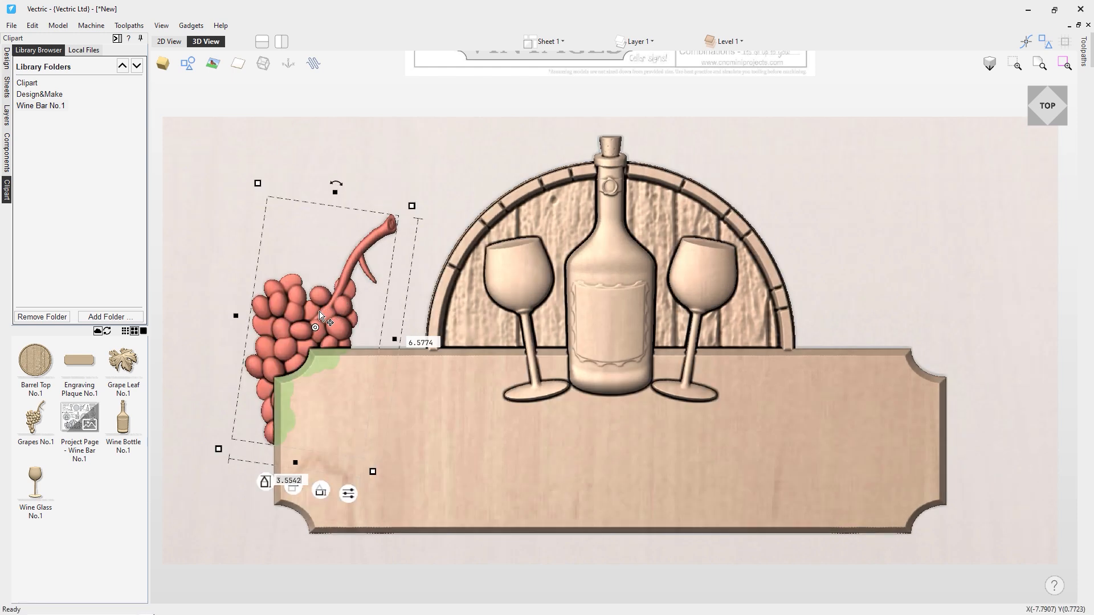
- Copy the grapes to the right, beside the barrel's edge, and flip the copy horizontally
left_click_drag(343, 326, 408, 324, "ctrl")
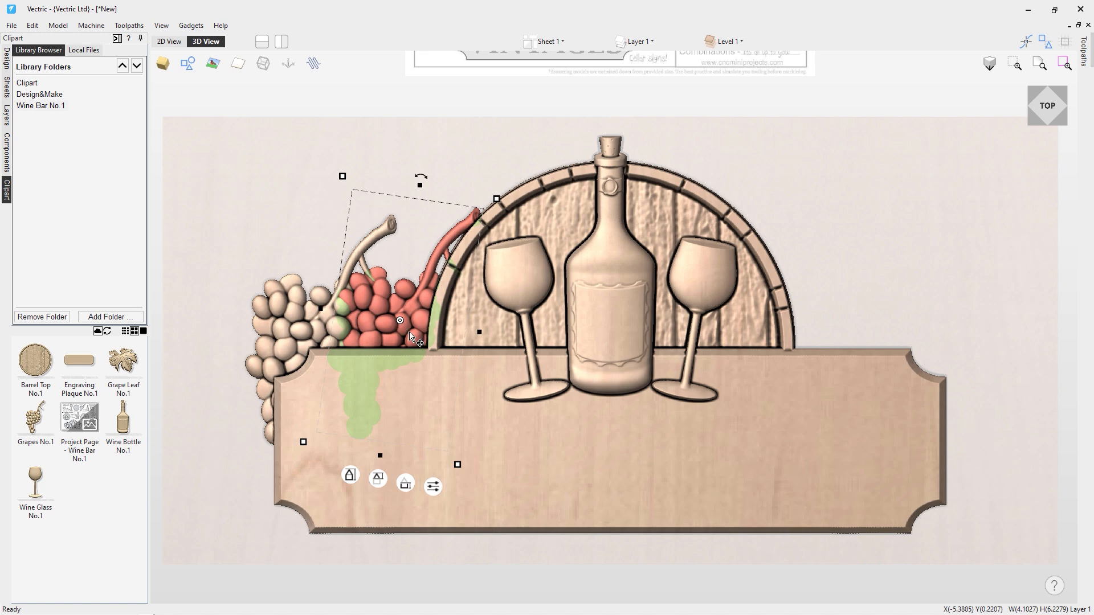
key("h")
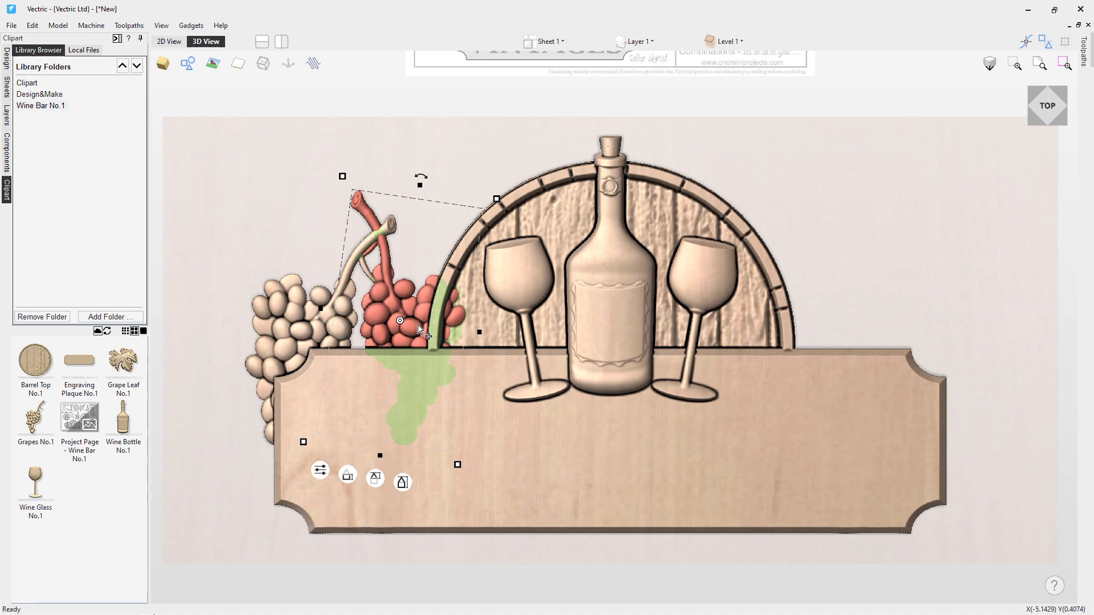
key("Escape")
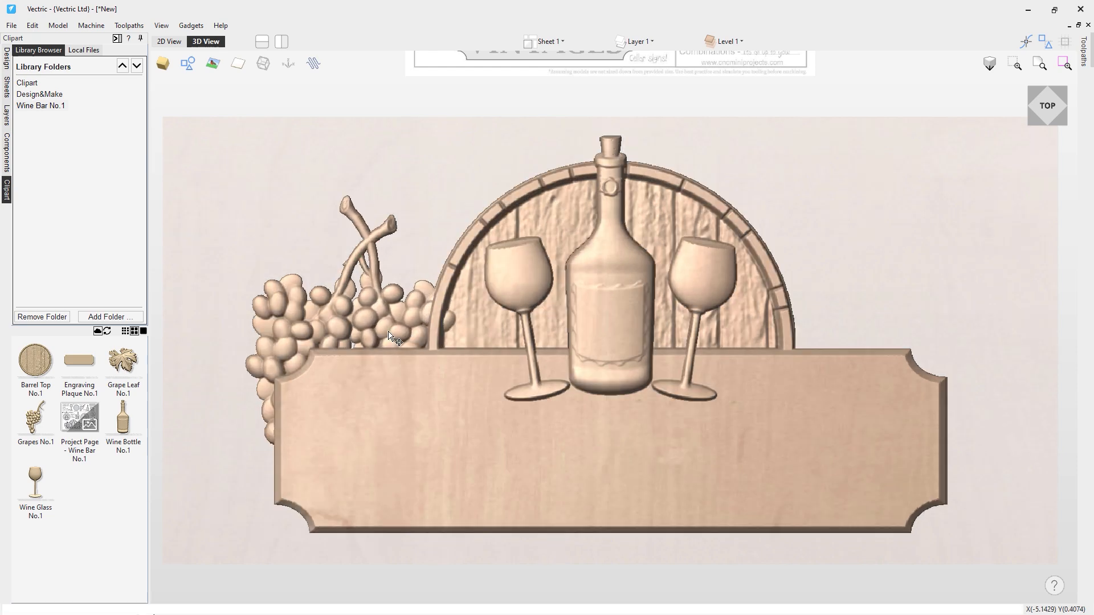
- Shrink the original bunch of grapes and move it down and left around the plaque's upper-left corner
left_click(298, 320)
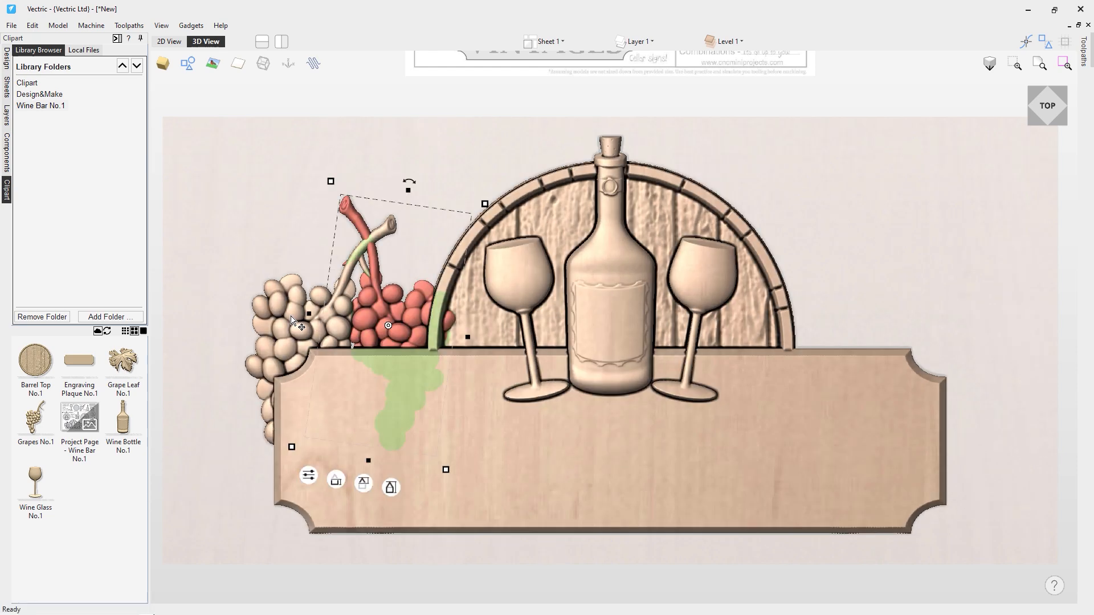
left_click(292, 320)
left_click_drag(412, 206, 360, 242)
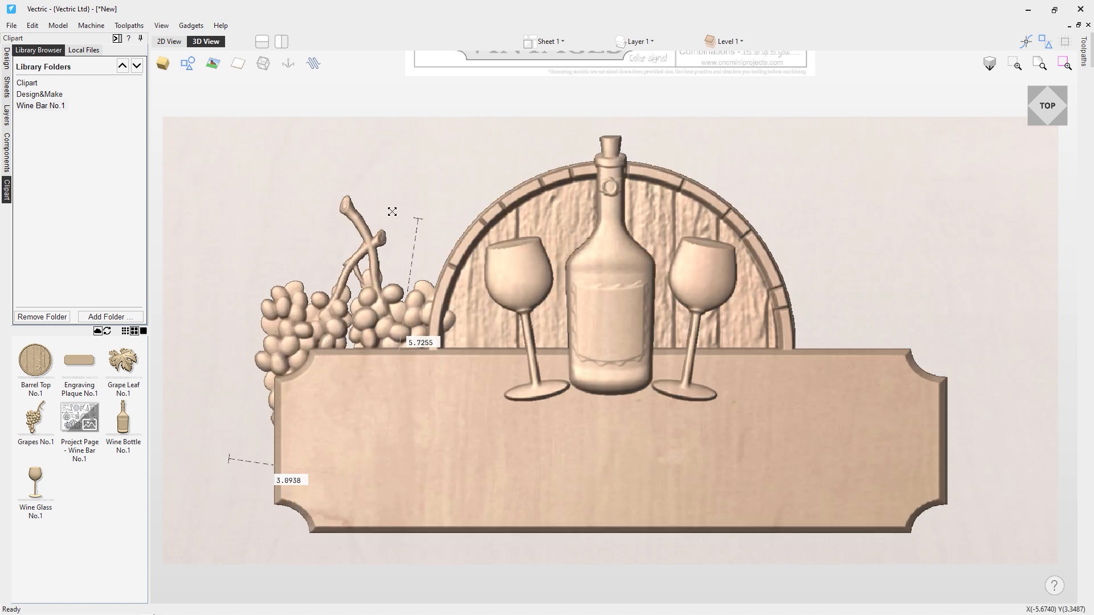
left_click_drag(285, 329, 264, 353)
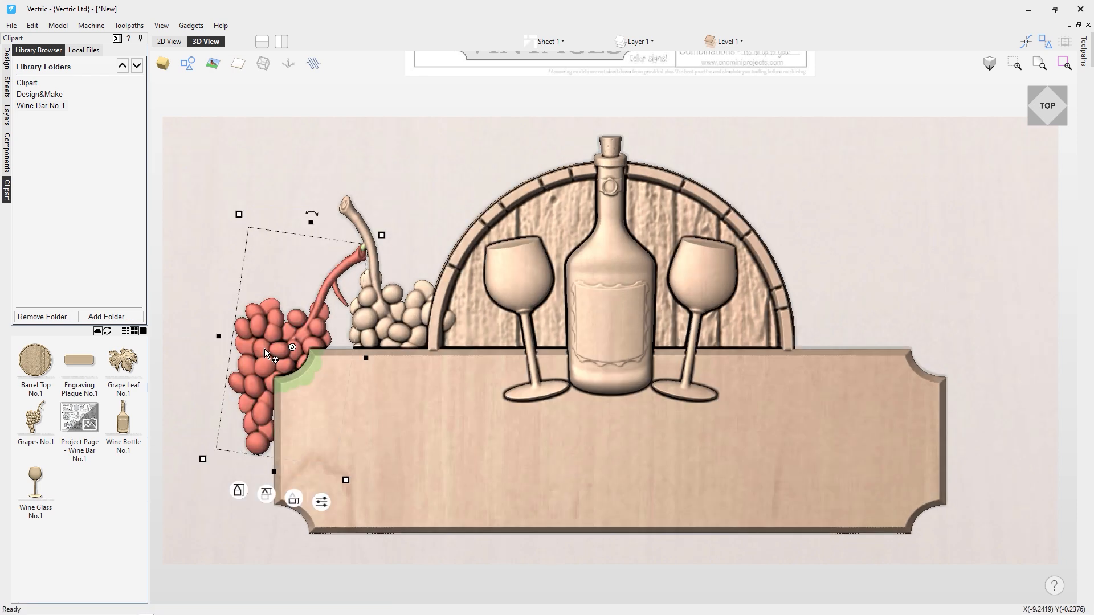
- Rotate the flipped grapes to about 195.2 degrees, scale them to about 3 × 5.6 inches, and place them against the barrel's left edge
left_click(402, 323)
mouse_move(403, 323)
left_mouse_down()
mouse_move(386, 340)
mouse_move(388, 329)
left_mouse_up()
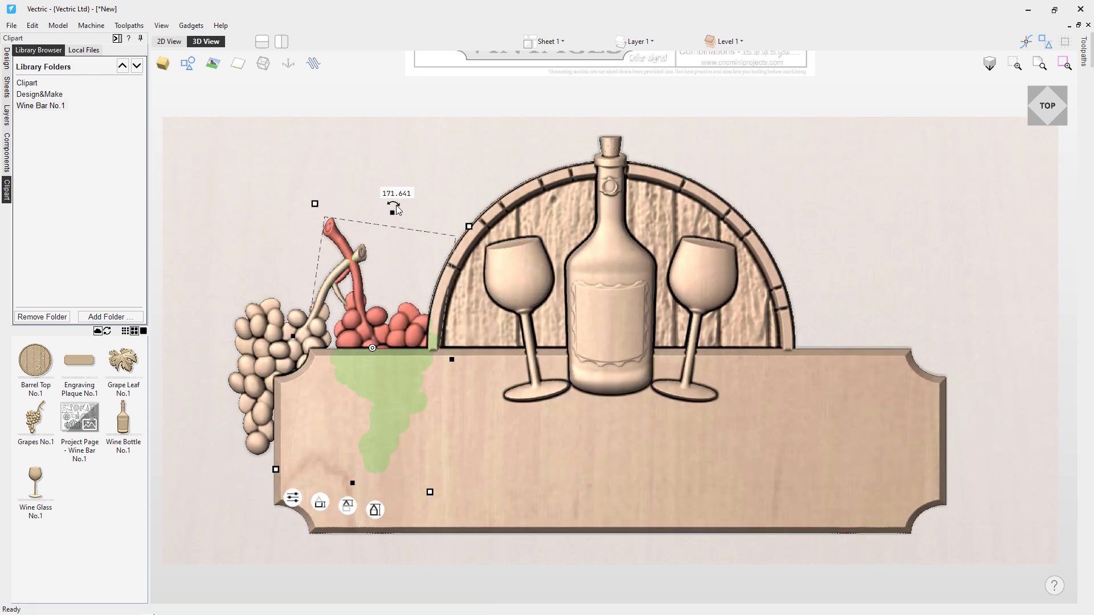
left_click_drag(392, 204, 330, 212)
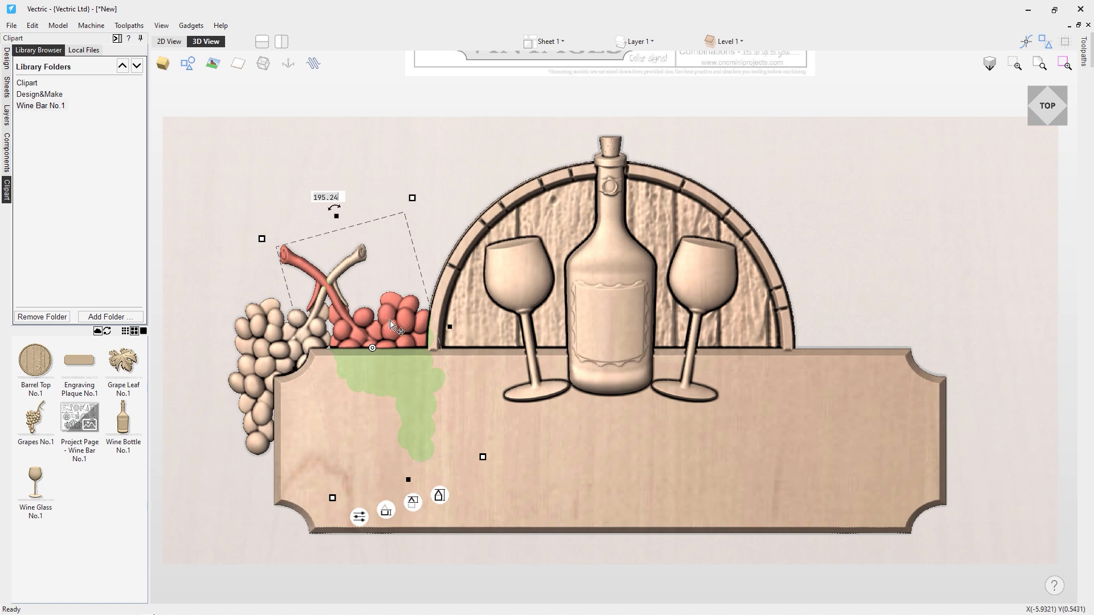
mouse_move(484, 459)
left_click_drag(473, 447, 449, 417)
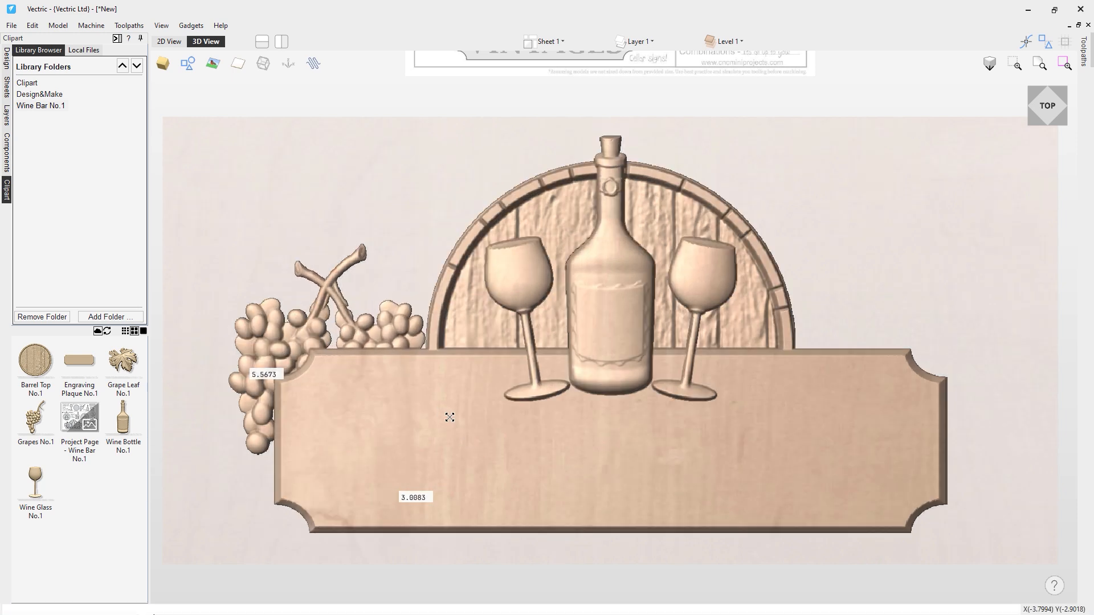
left_click_drag(406, 317, 409, 311)
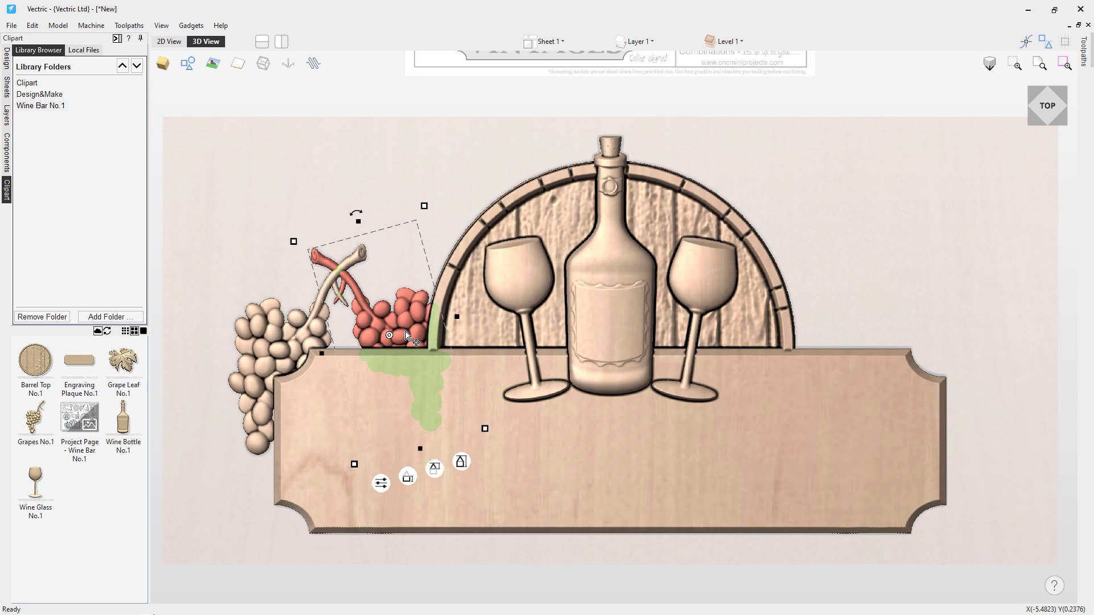
- Tilt the flipped grapes by 1 degree, anchored below their tip with the direction running past the stem
left_click(381, 483)
left_click_drag(446, 497, 543, 328)
left_click(504, 373)
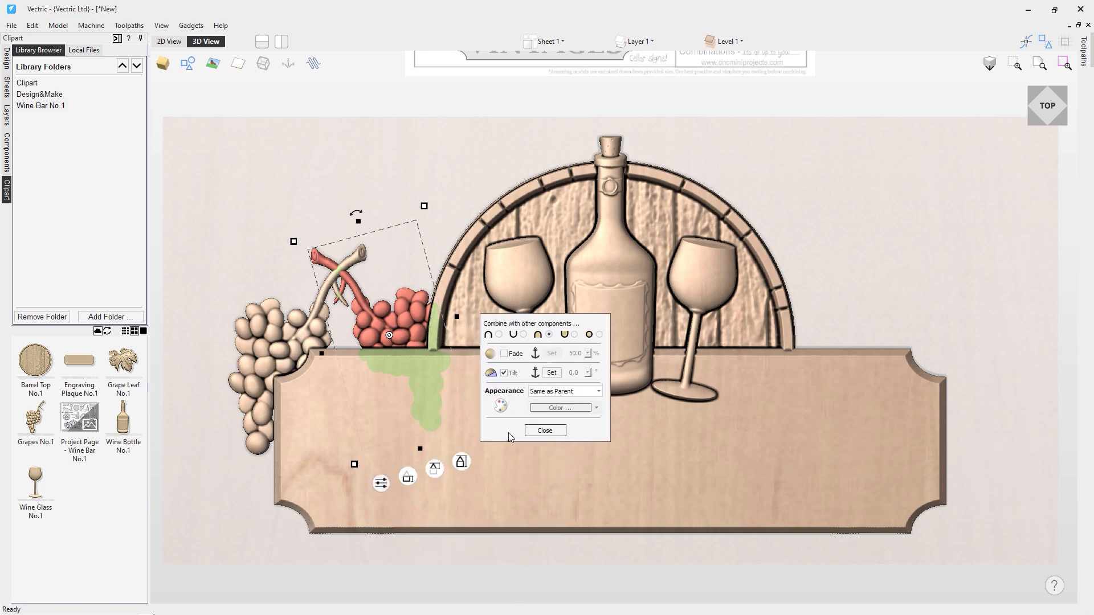
left_click(551, 372)
left_click(447, 451)
left_click(308, 228)
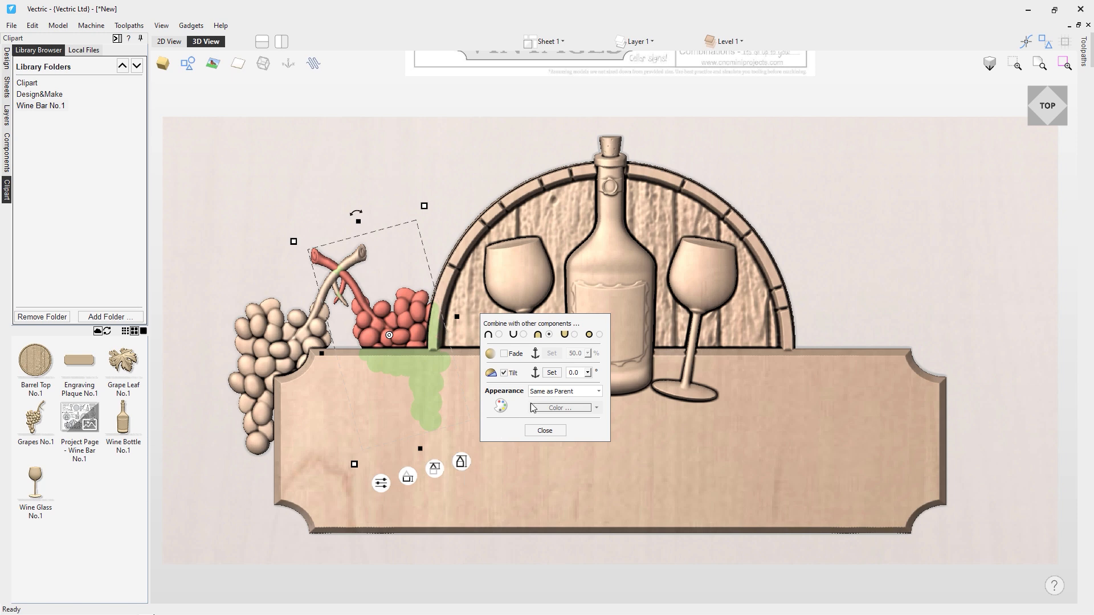
left_click_drag(584, 372, 564, 373)
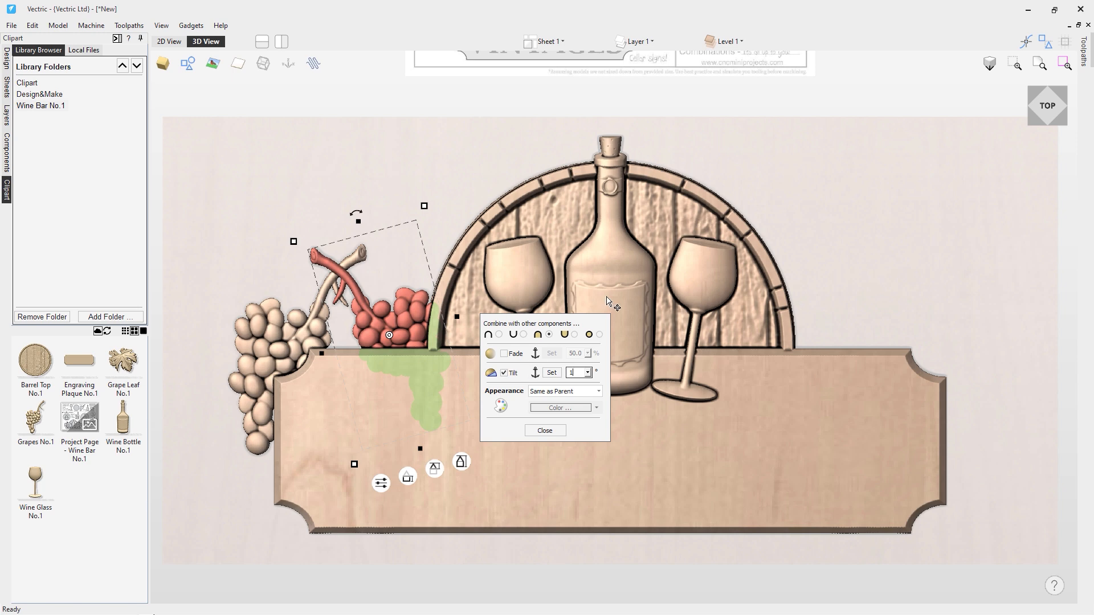
left_click(558, 428)
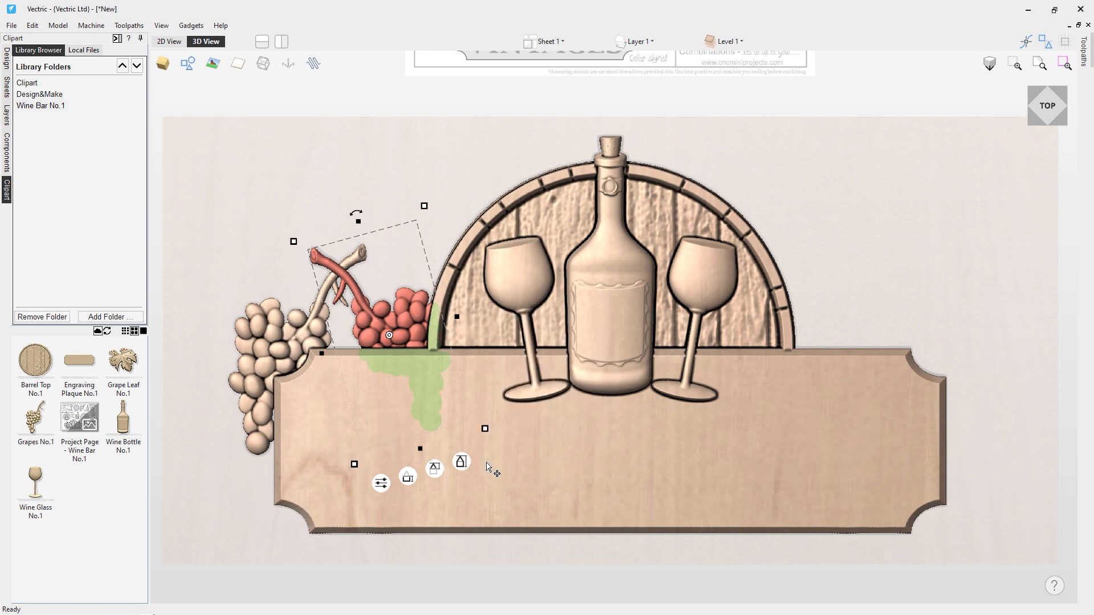
scroll(637, 370, "down", 4)
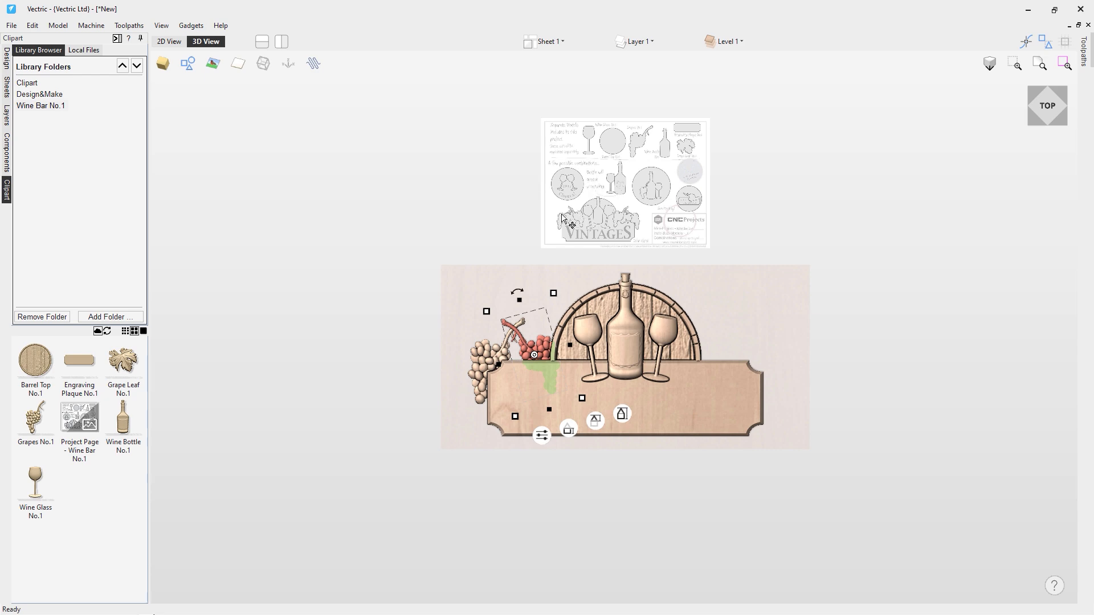
scroll(565, 215, "up", 4)
scroll(628, 248, "down", 3)
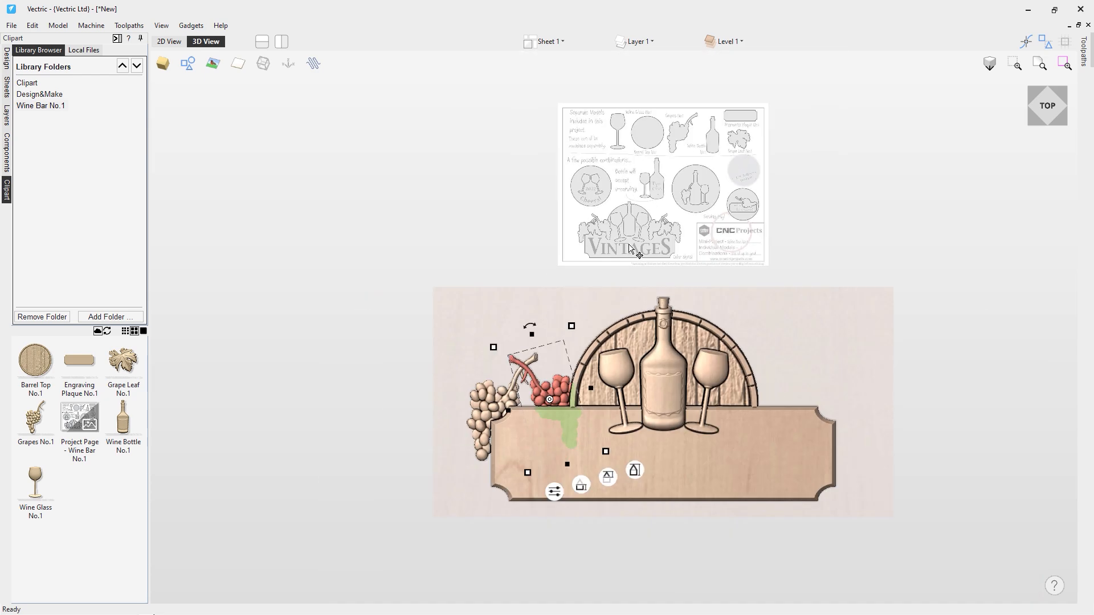
- Add the Grape Leaf No.1 clipart, place it over the grapes at the plaque's upper-left corner, and scale it to about 4.4 × 5.1 inches
scroll(663, 464, "up", 3)
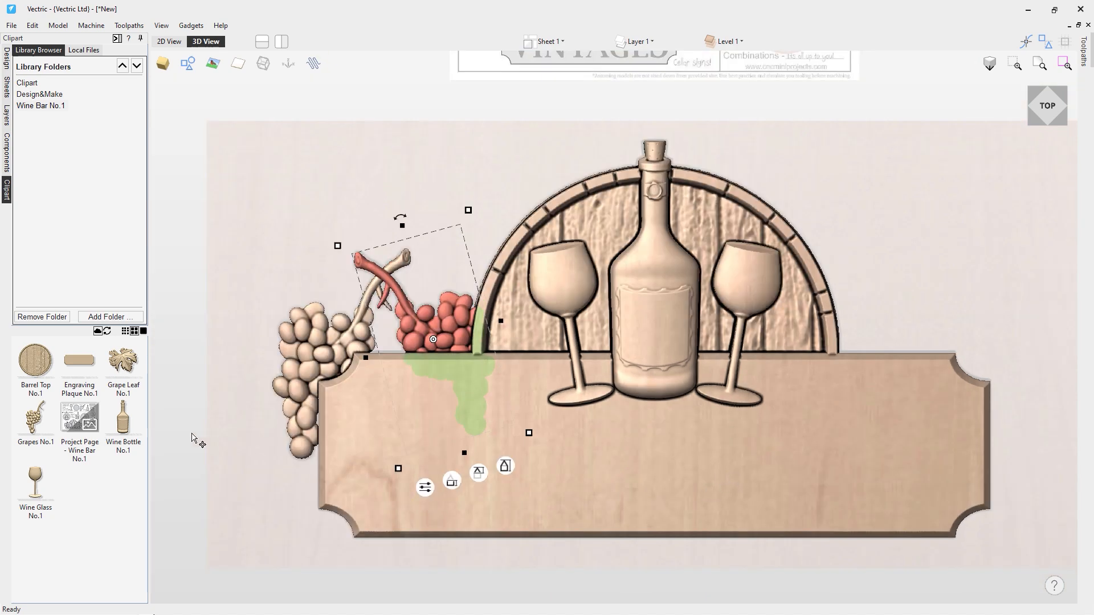
left_click_drag(124, 360, 127, 363)
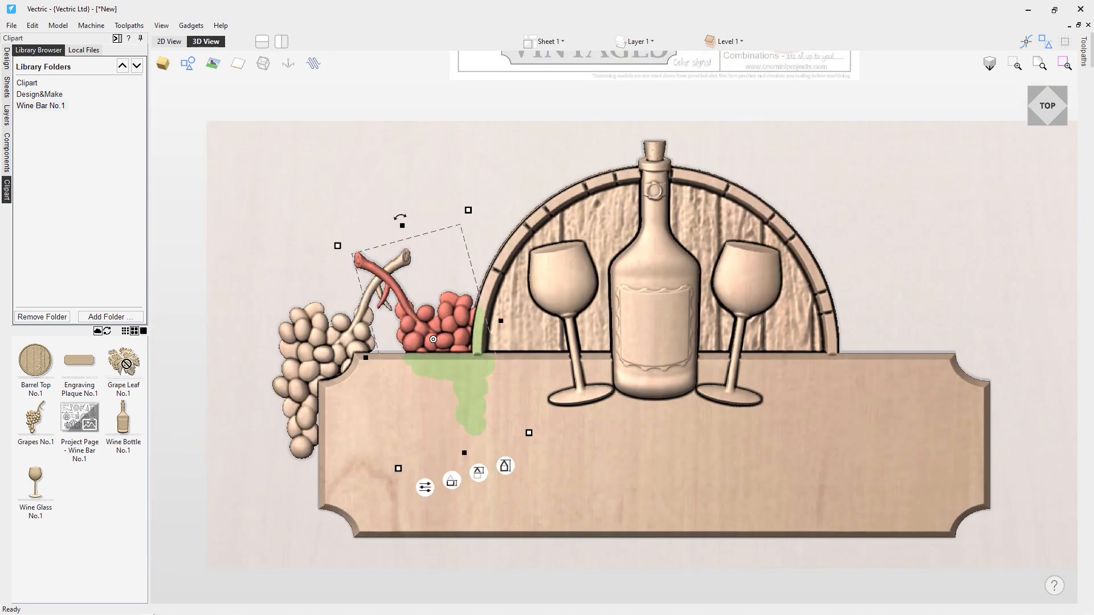
double_click(126, 364)
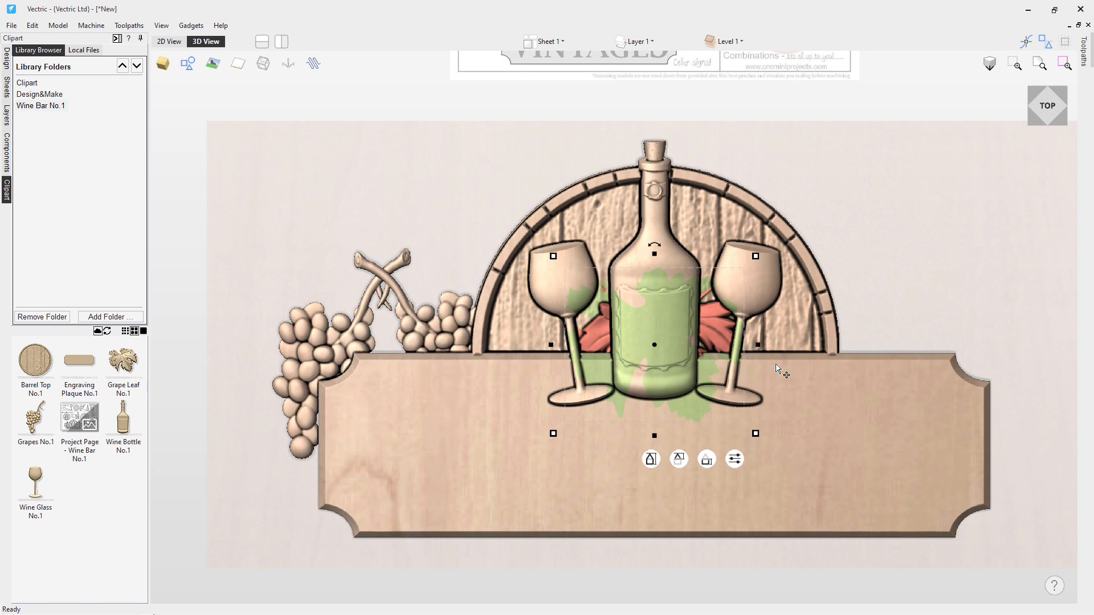
left_click_drag(661, 345, 393, 360)
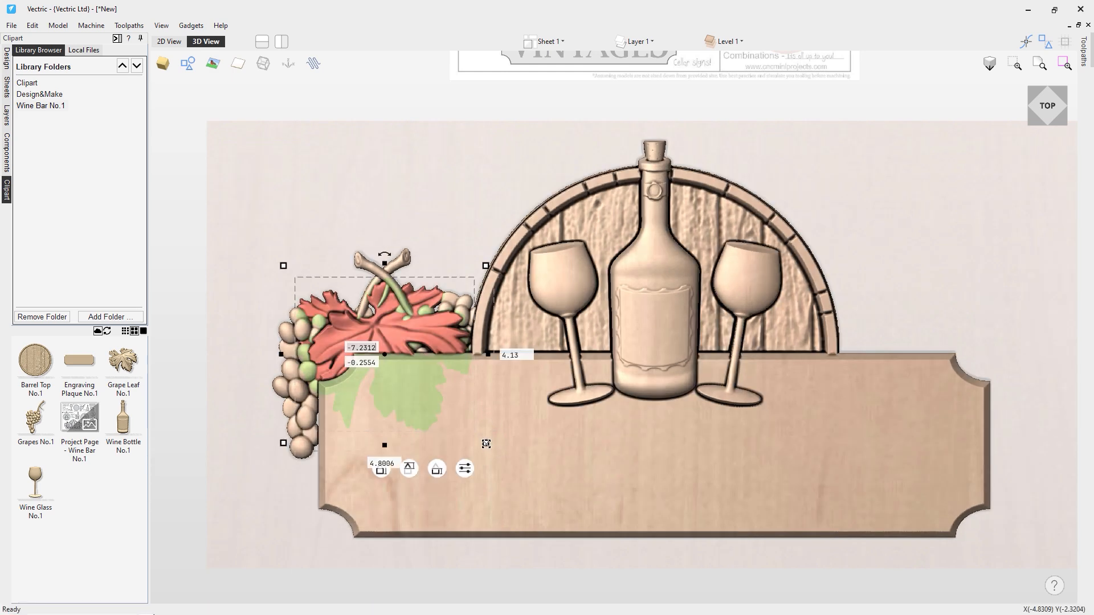
mouse_move(484, 443)
left_mouse_down()
mouse_move(456, 433)
mouse_move(464, 439)
left_mouse_up()
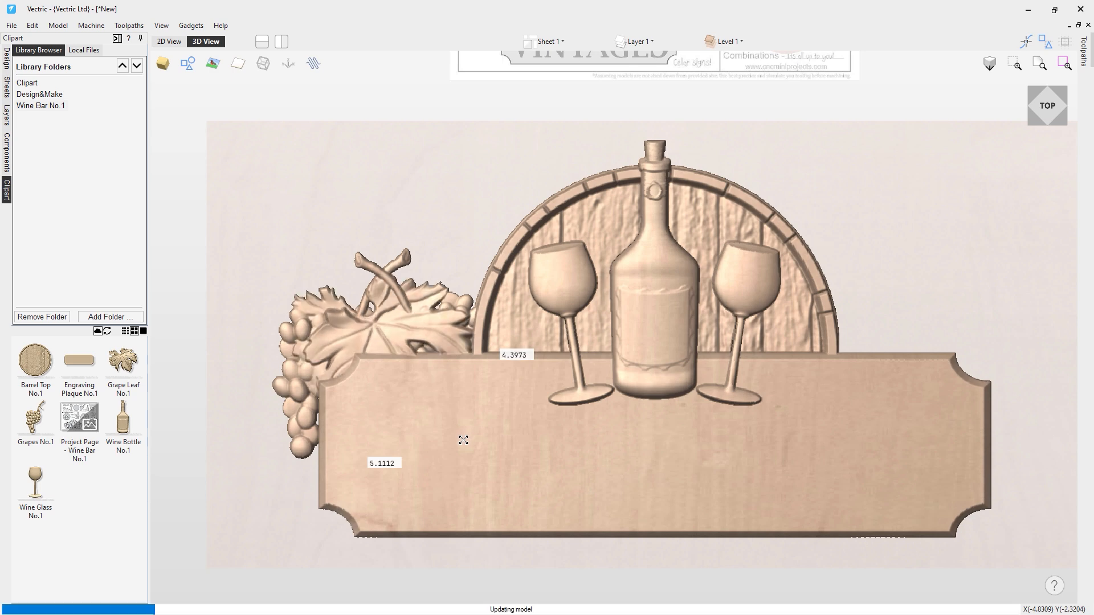
left_click(439, 342)
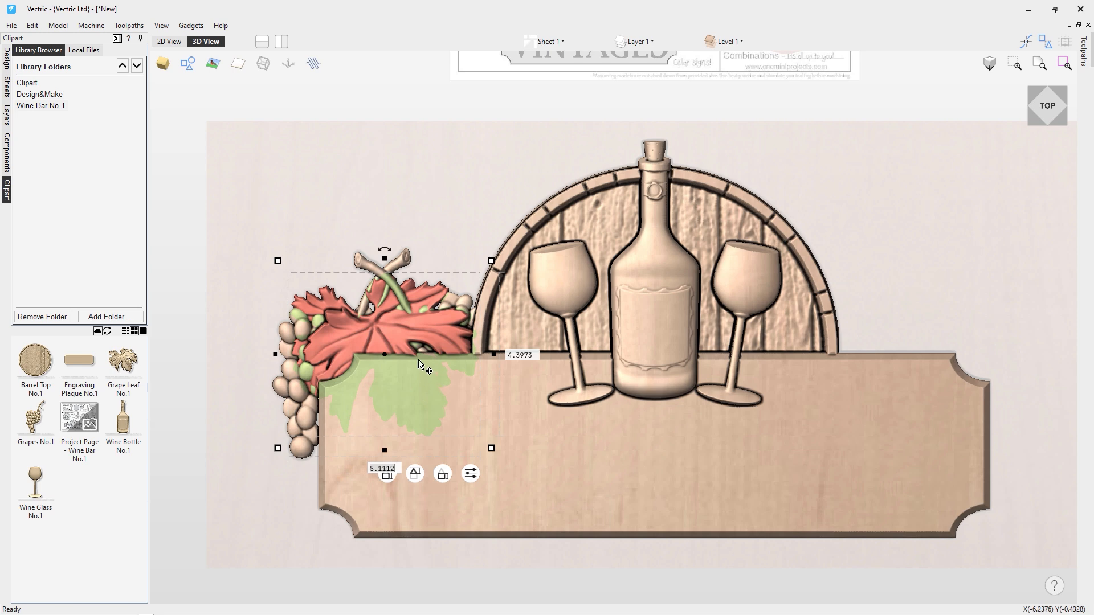
left_click_drag(383, 353, 386, 352)
- Tilt the leaf by about 2 degrees, anchored beyond its upper-left side toward its lower-right tip, and raise its base height to 0.2293 inches
left_click(471, 473)
left_click(490, 530)
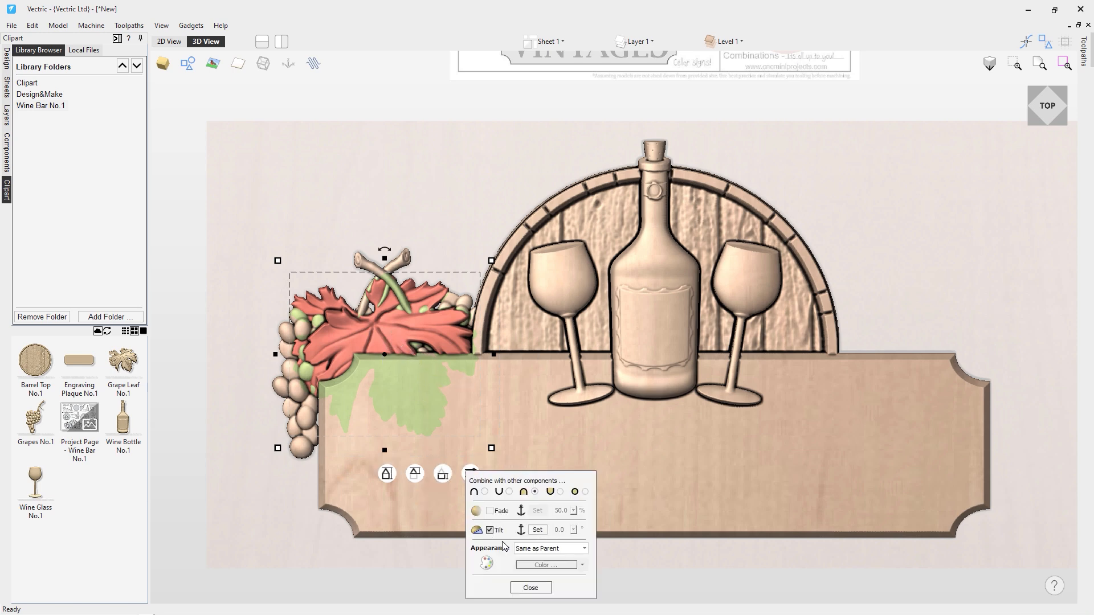
left_click(538, 529)
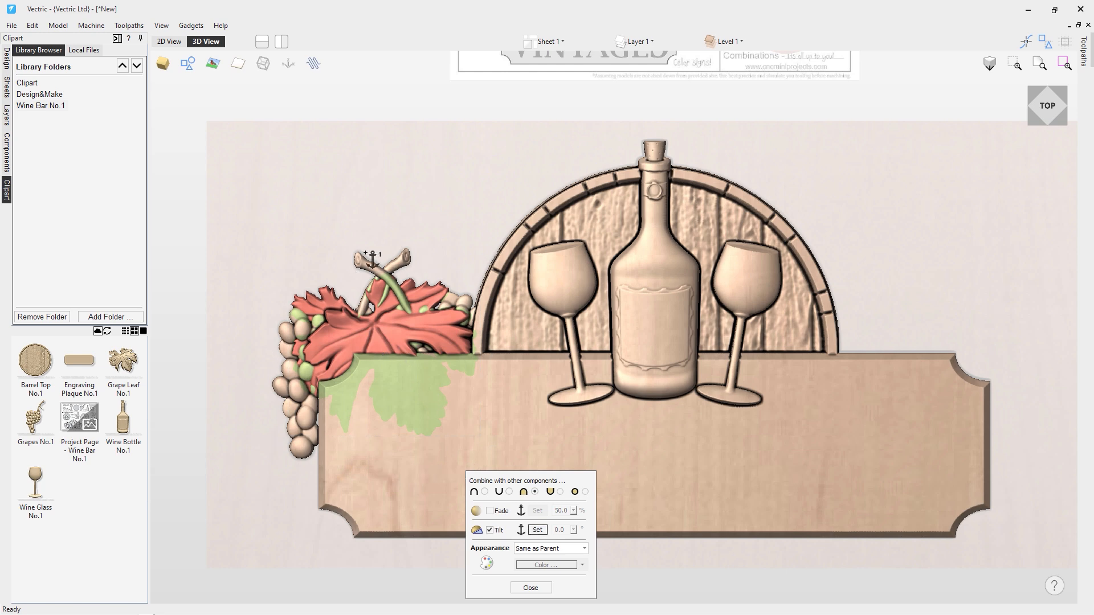
left_click(330, 255)
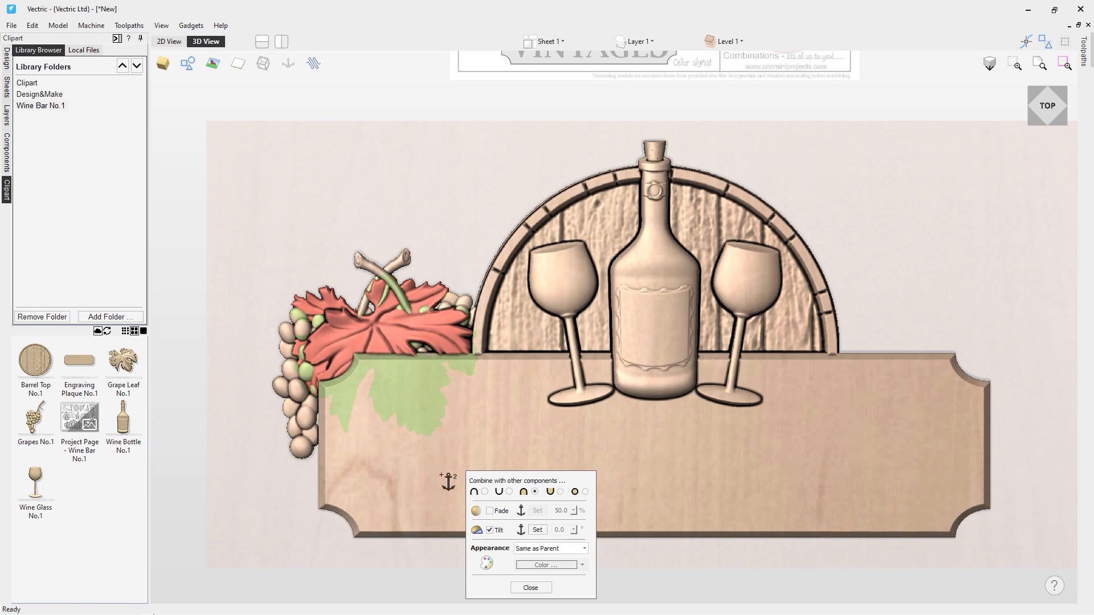
left_click(433, 434)
left_click(573, 530)
left_click_drag(581, 546, 586, 547)
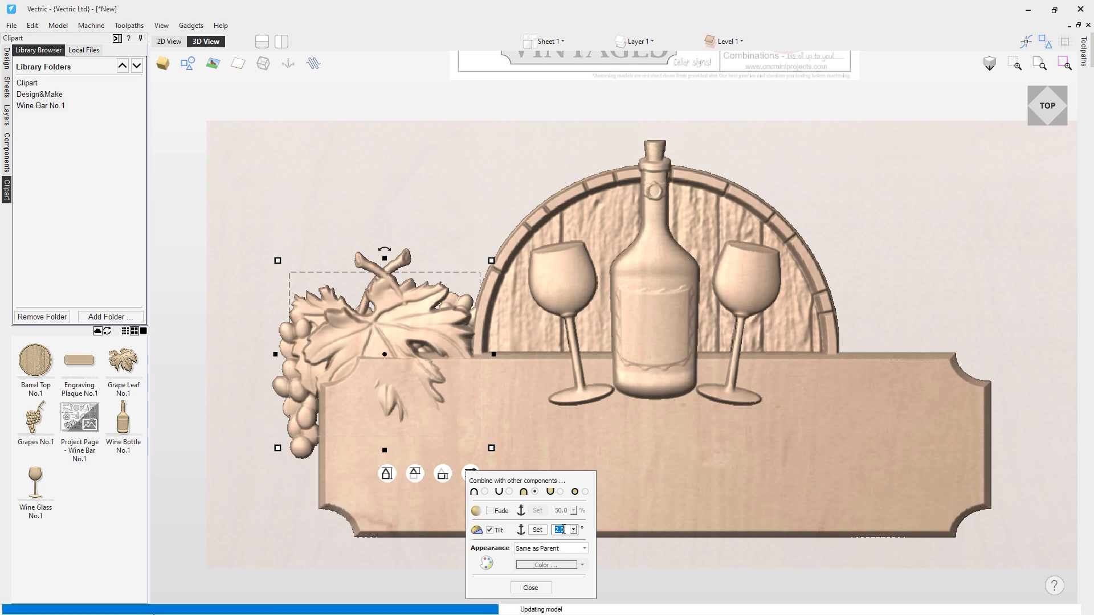
left_click(531, 587)
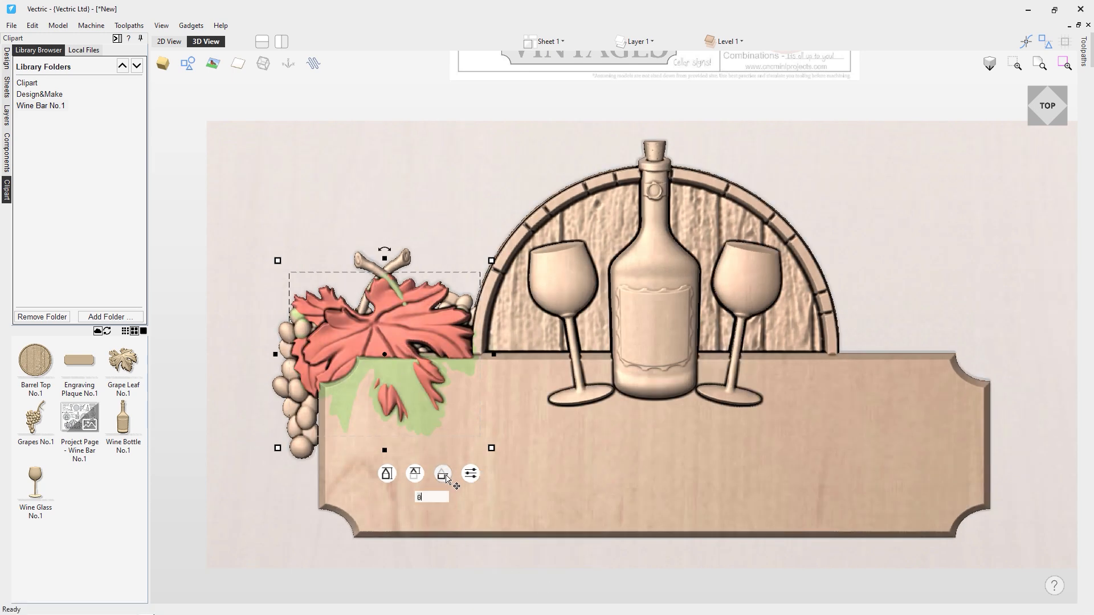
left_click_drag(446, 477, 442, 469)
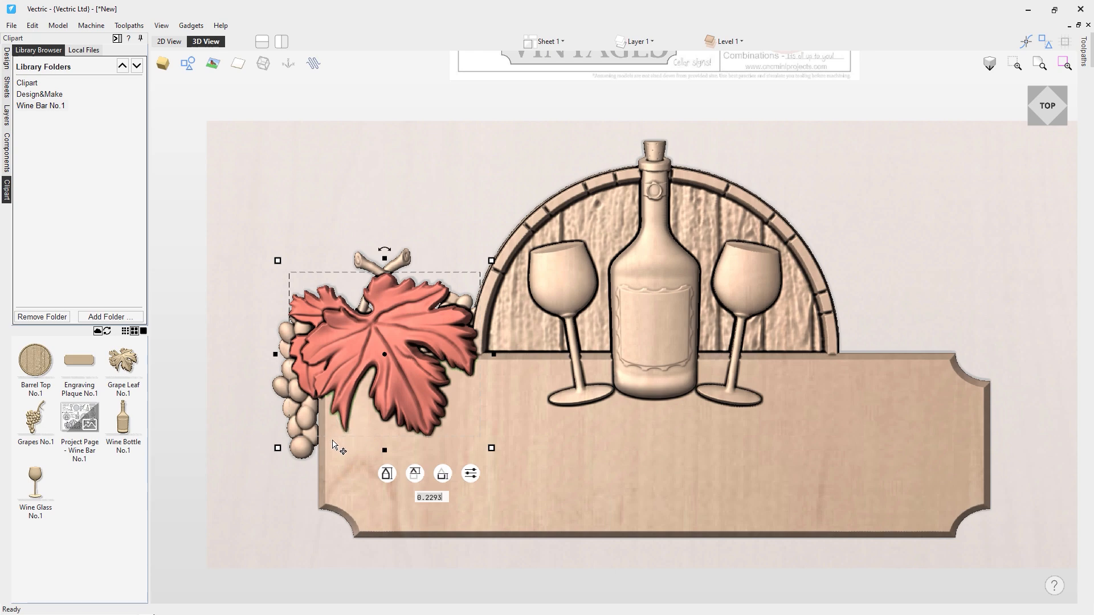
- Shrink the grape leaf to about 4.24 × 4.92 inches and nudge its position over the crossed grape stems
left_click_drag(587, 569, 579, 484)
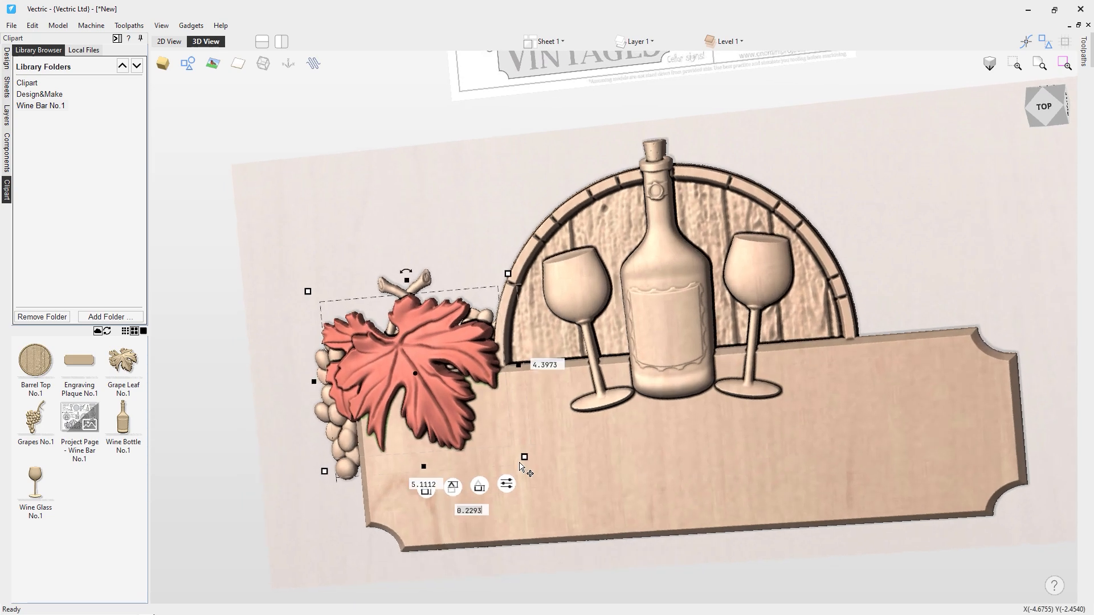
left_click_drag(522, 455, 500, 445)
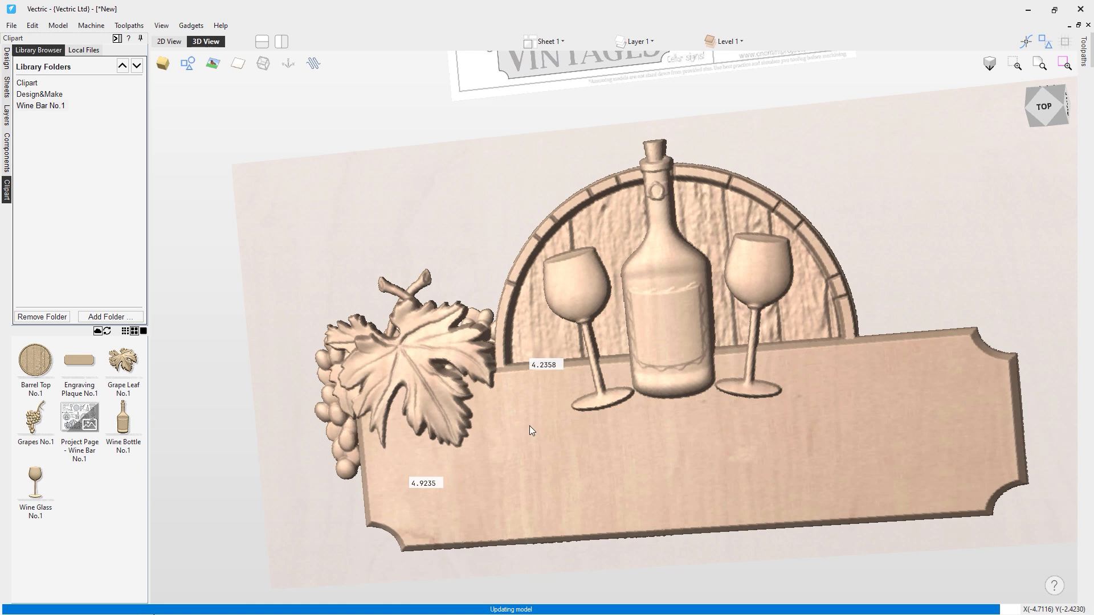
right_click(595, 472)
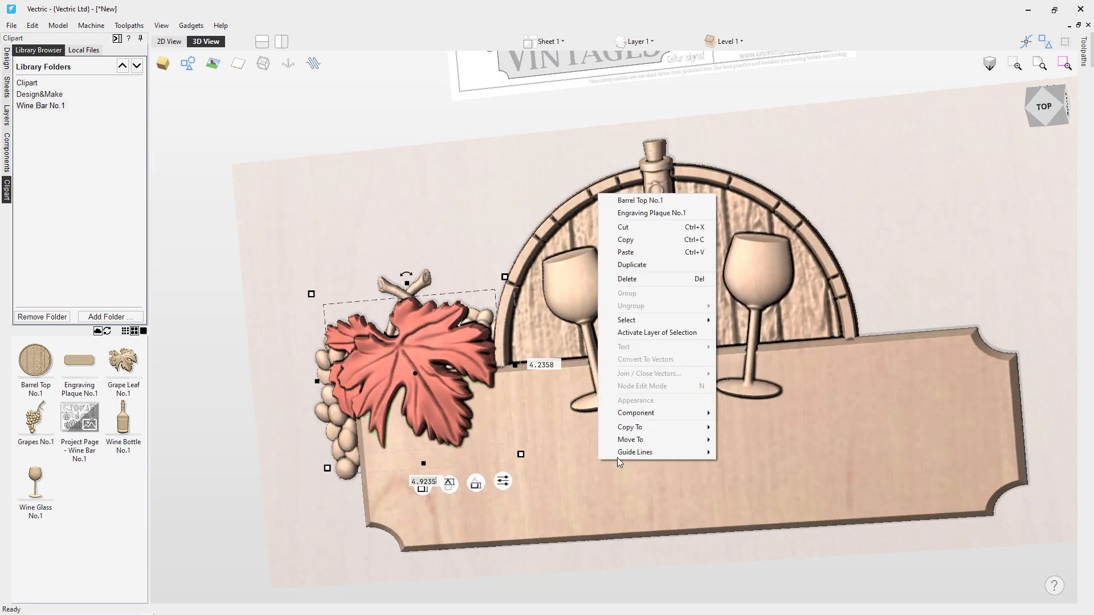
left_click(301, 454)
left_click(301, 454)
left_click(405, 376)
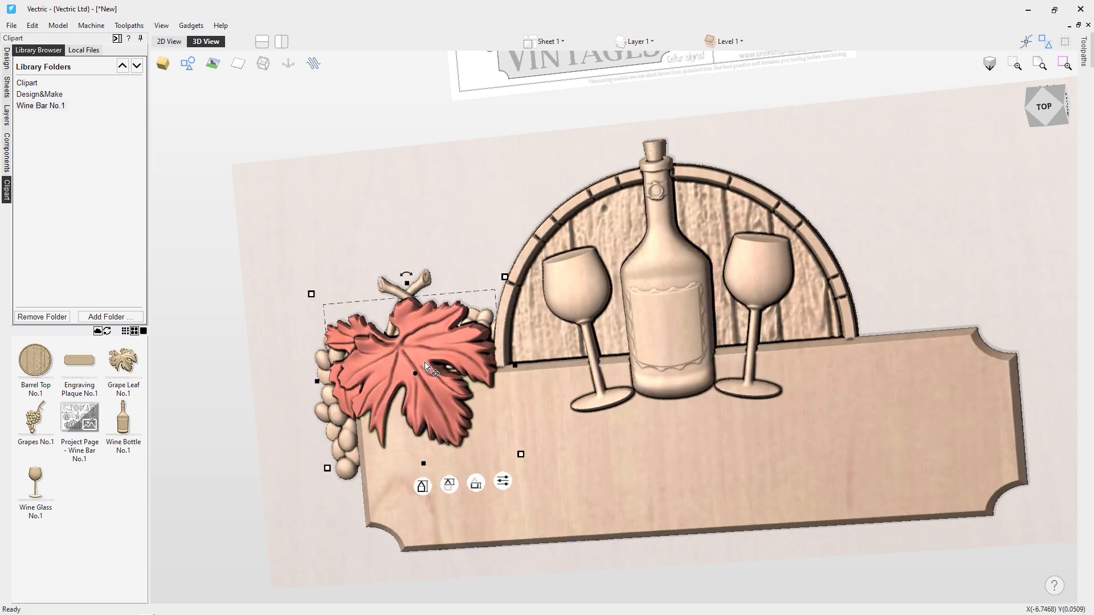
left_click_drag(415, 375, 410, 377)
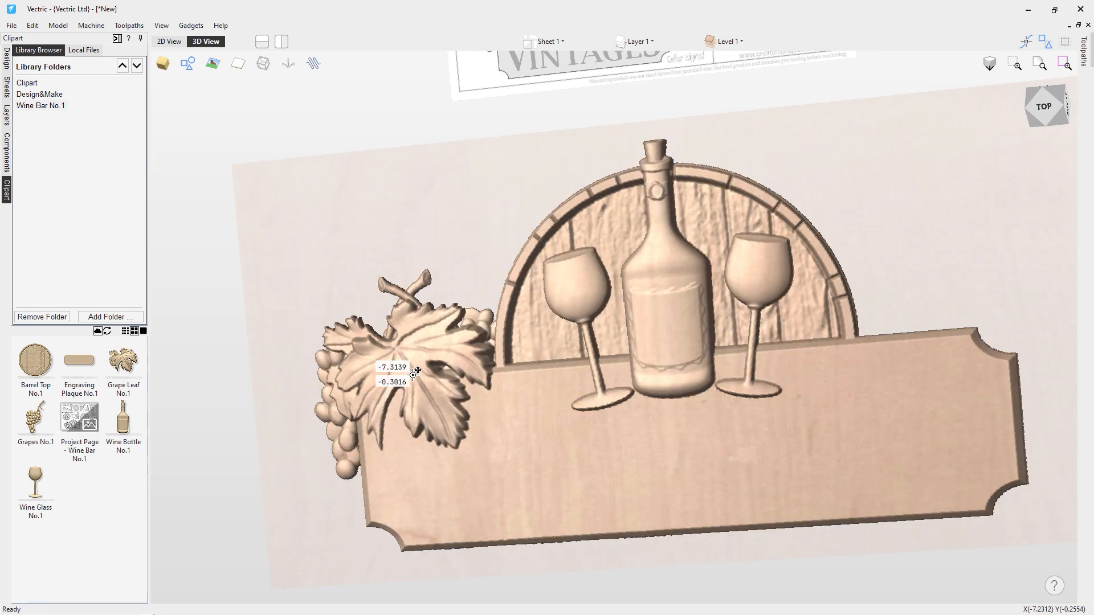
- Nudge the outer bunch of grapes slightly outward and enlarge it to about 3.75 × 6.94 inches so it extends beyond the leaf
left_click(342, 437)
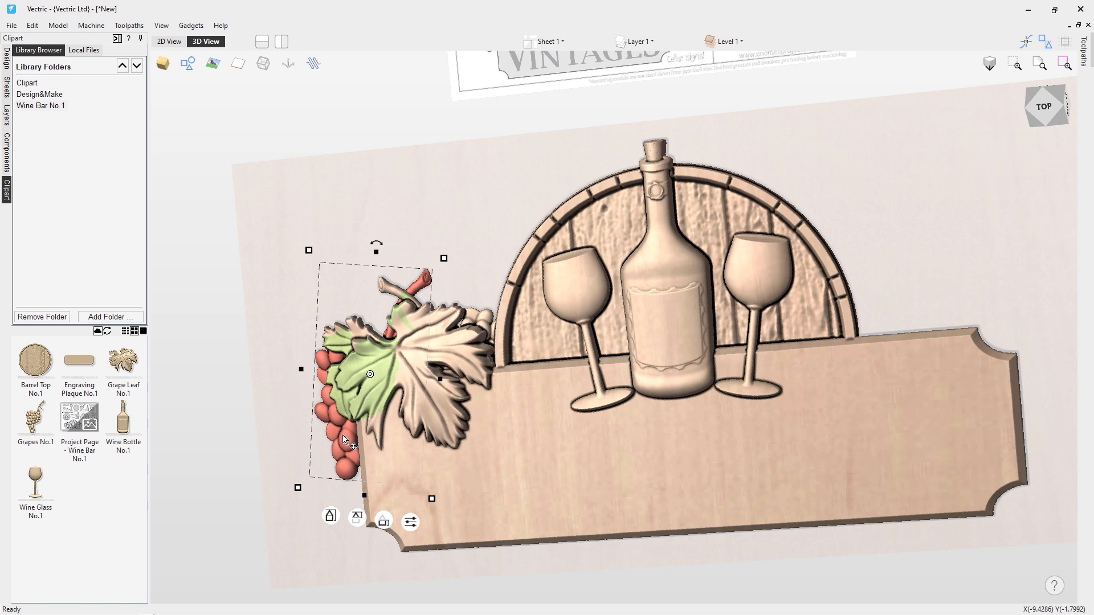
left_click_drag(342, 437, 332, 455)
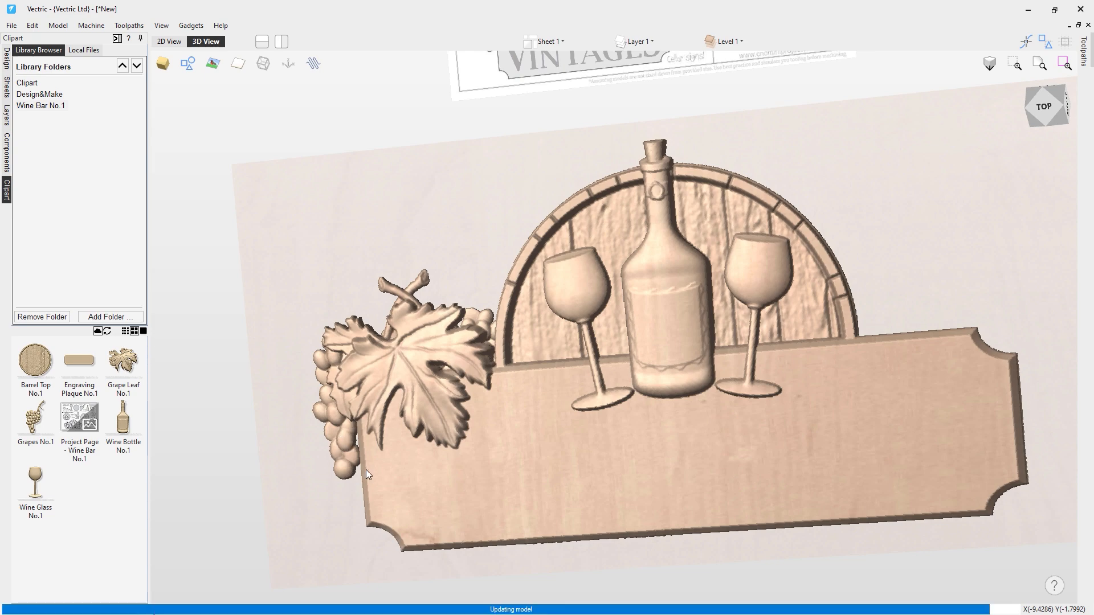
left_click_drag(310, 491, 298, 483)
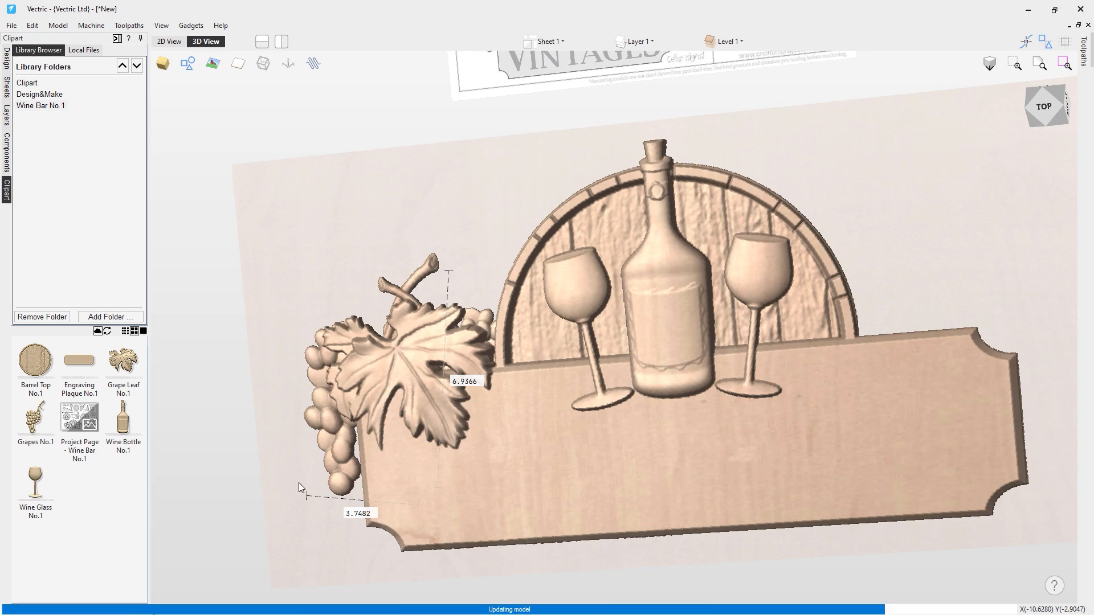
left_click_drag(347, 436, 349, 438)
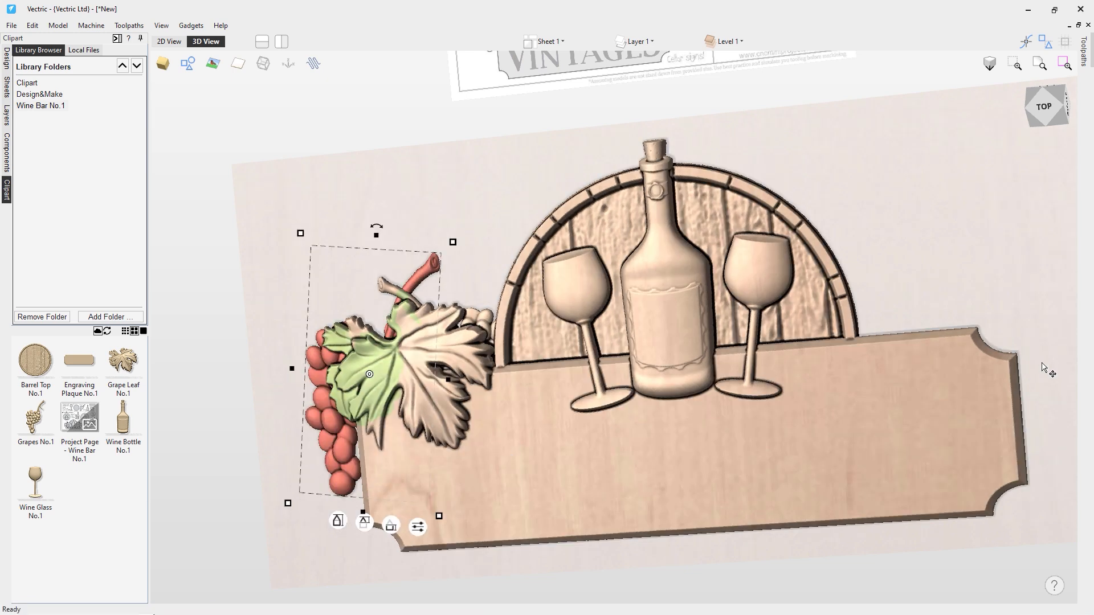
- Mirror a copy of the grape leaf and both bunches of grapes horizontally about the job center onto the plaque's other side
left_click(7, 152)
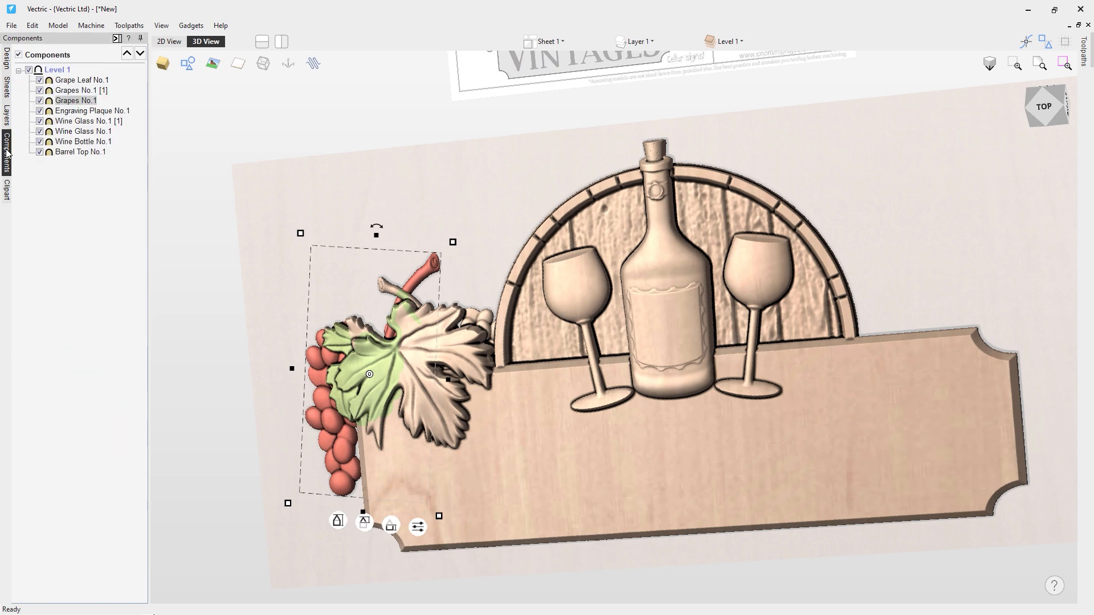
left_click(90, 81)
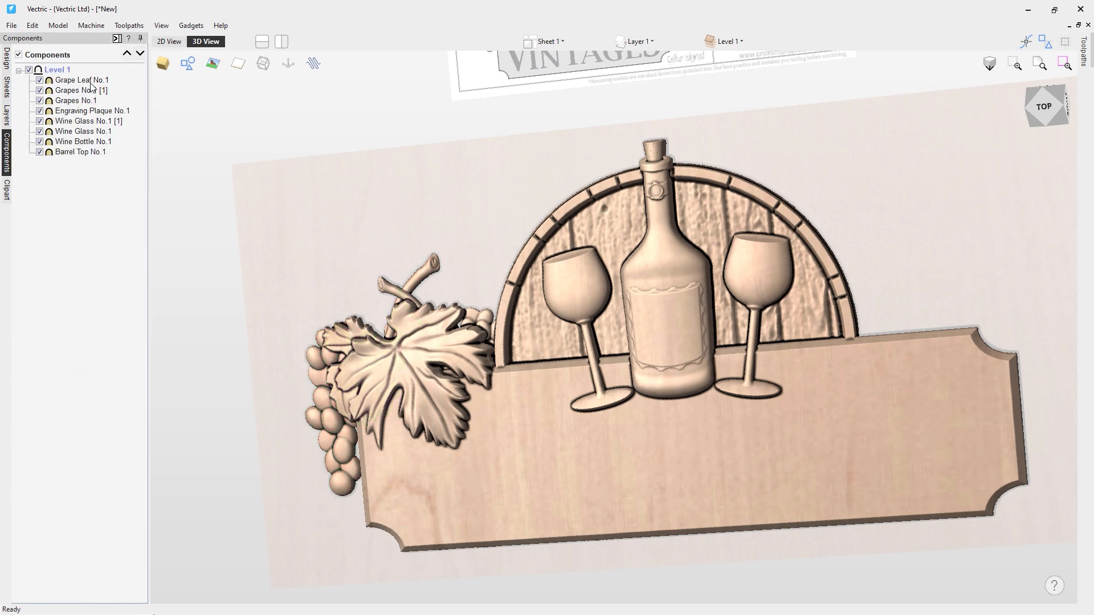
left_click(97, 90, "ctrl")
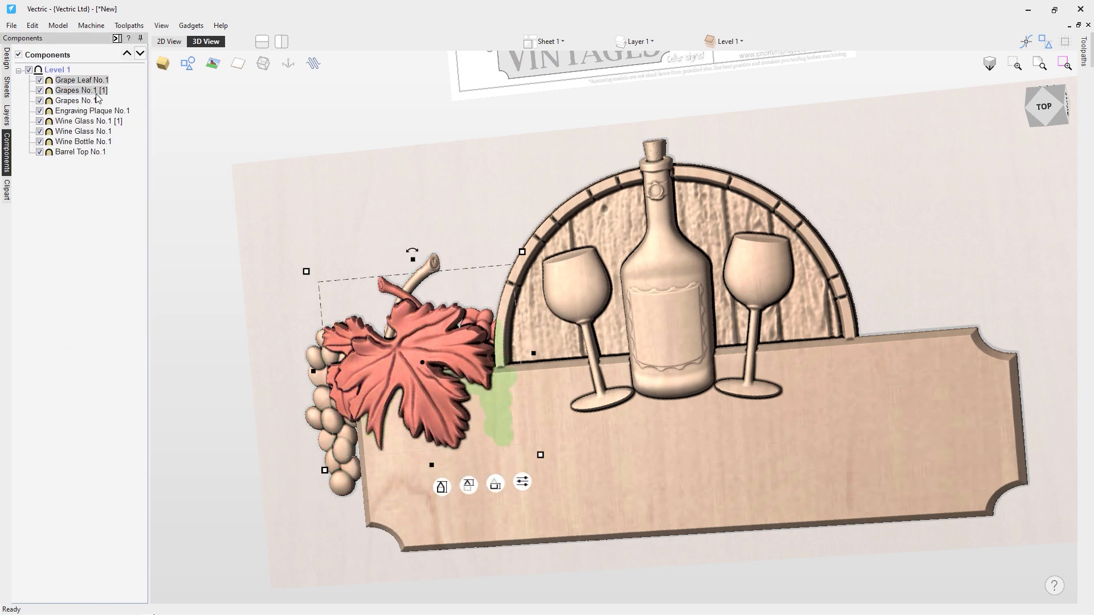
left_click(90, 100, "ctrl")
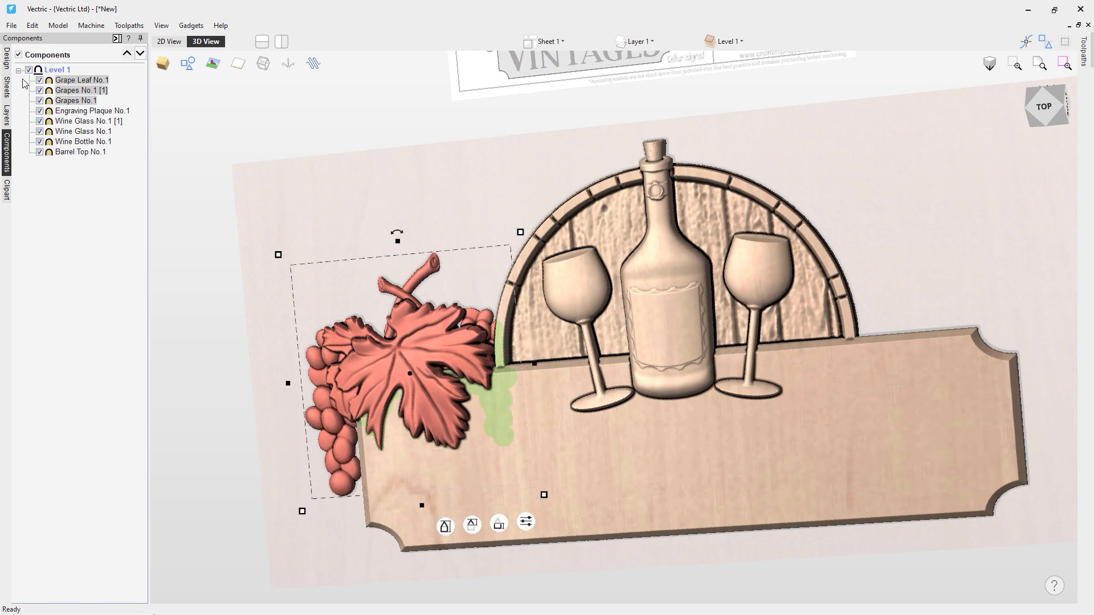
left_click(6, 58)
left_click(68, 167)
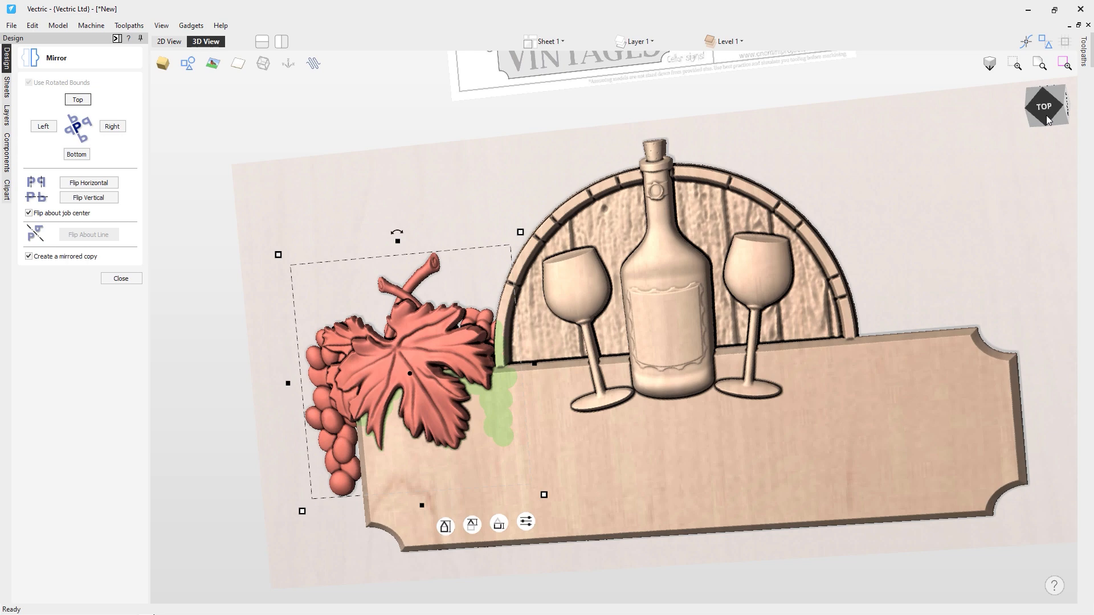
left_click(1046, 118)
scroll(713, 516, "up", 1)
scroll(665, 555, "down", 2)
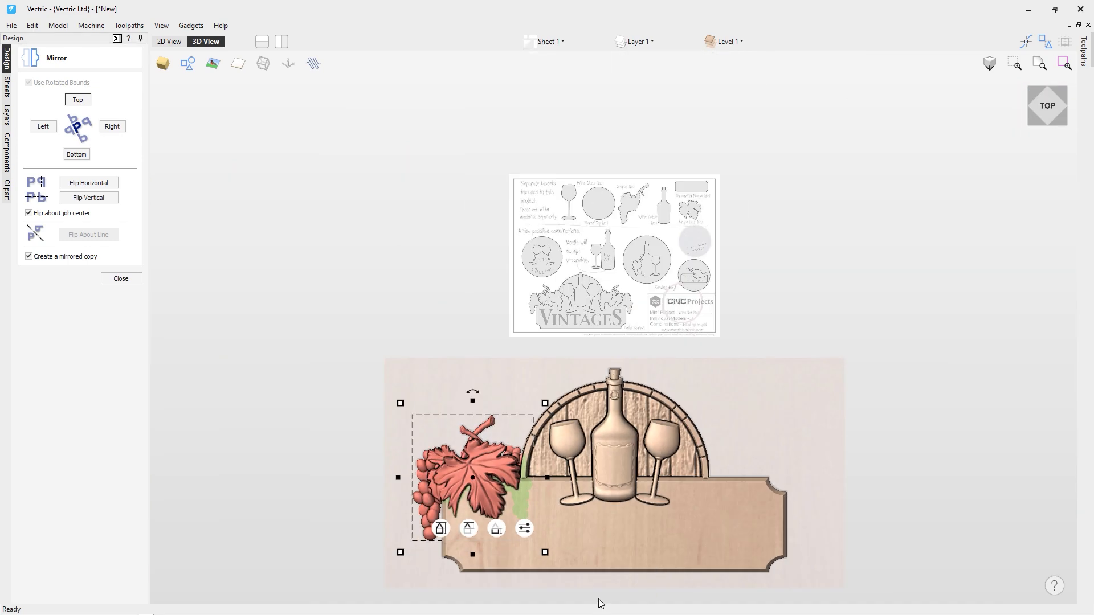
scroll(609, 575, "up", 3)
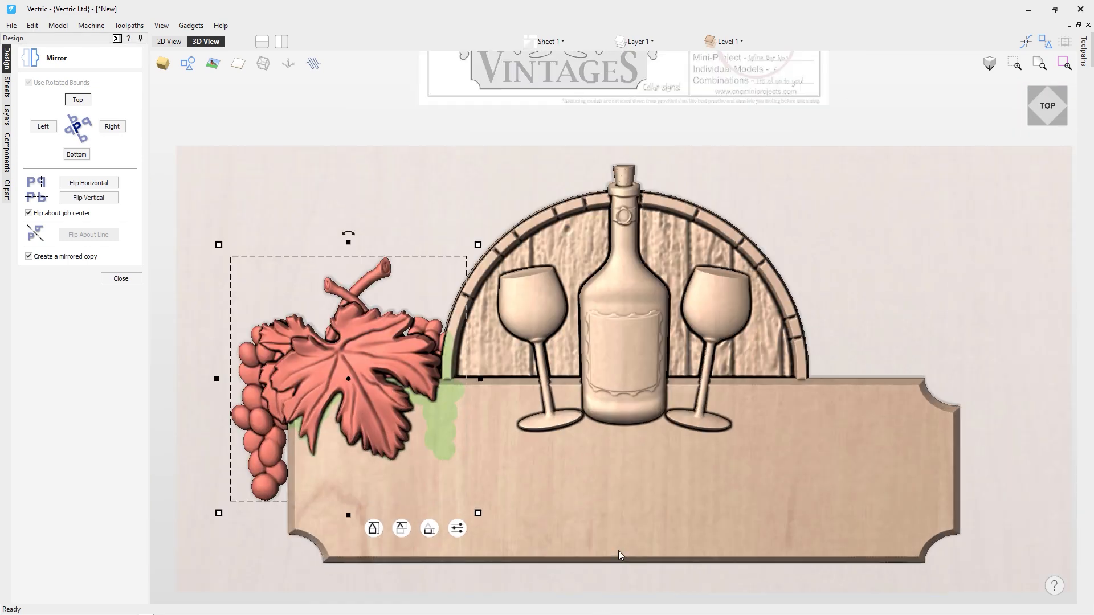
left_click(109, 188)
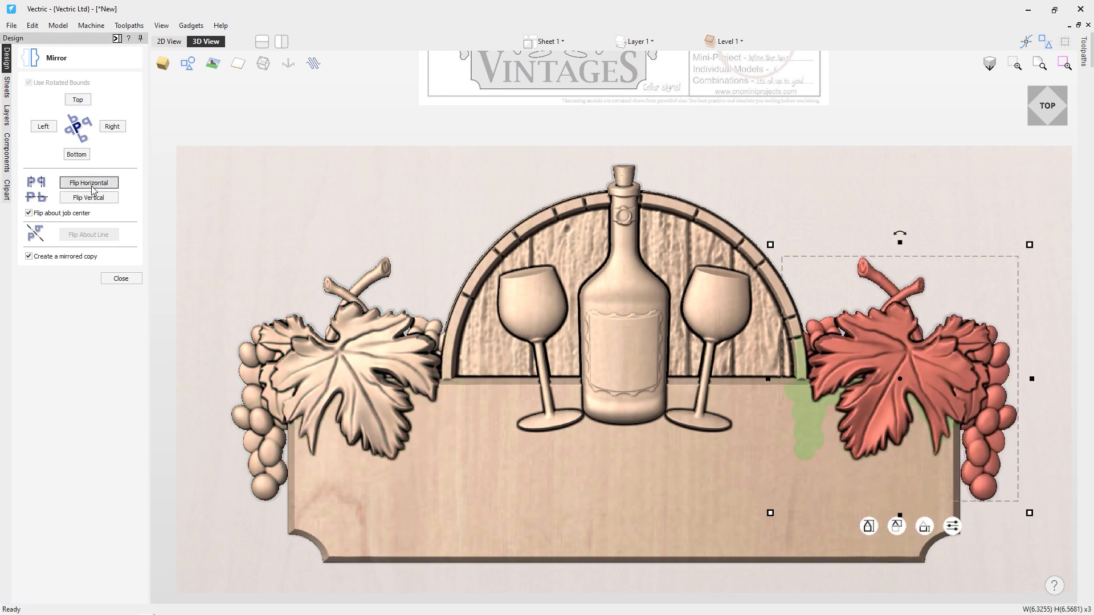
left_click(400, 252)
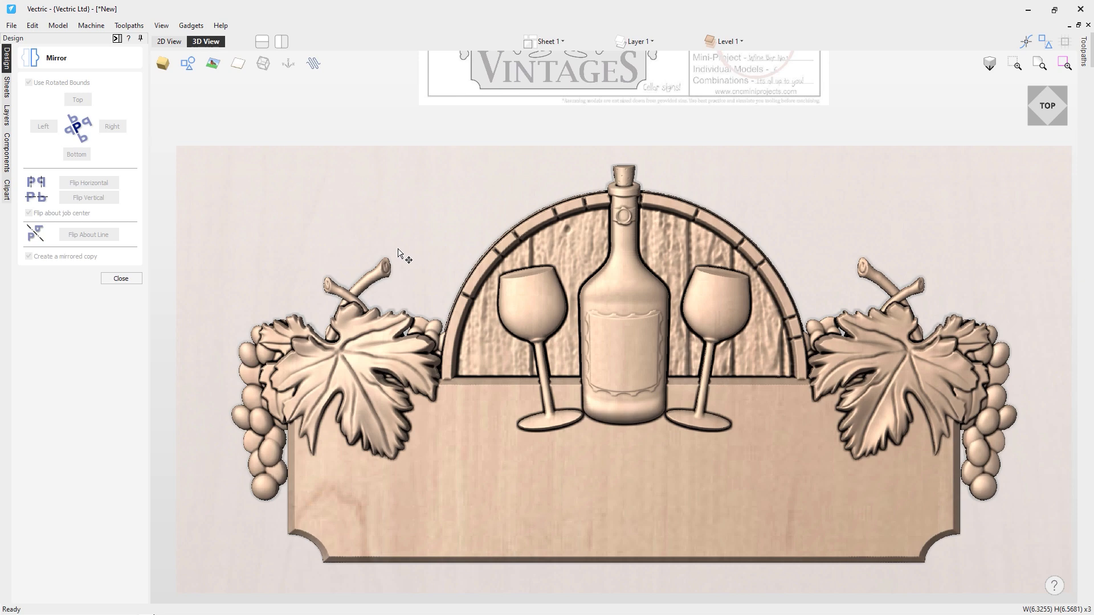
left_click(134, 278)
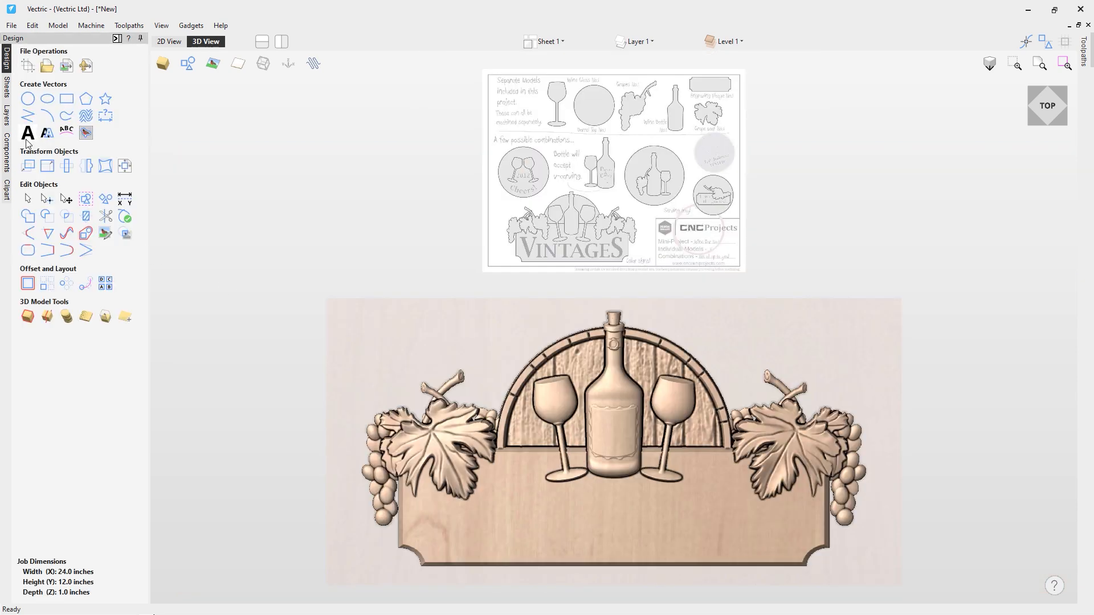
- Create the text "VINTAGES" in bold Lucida Bright
left_click(27, 132)
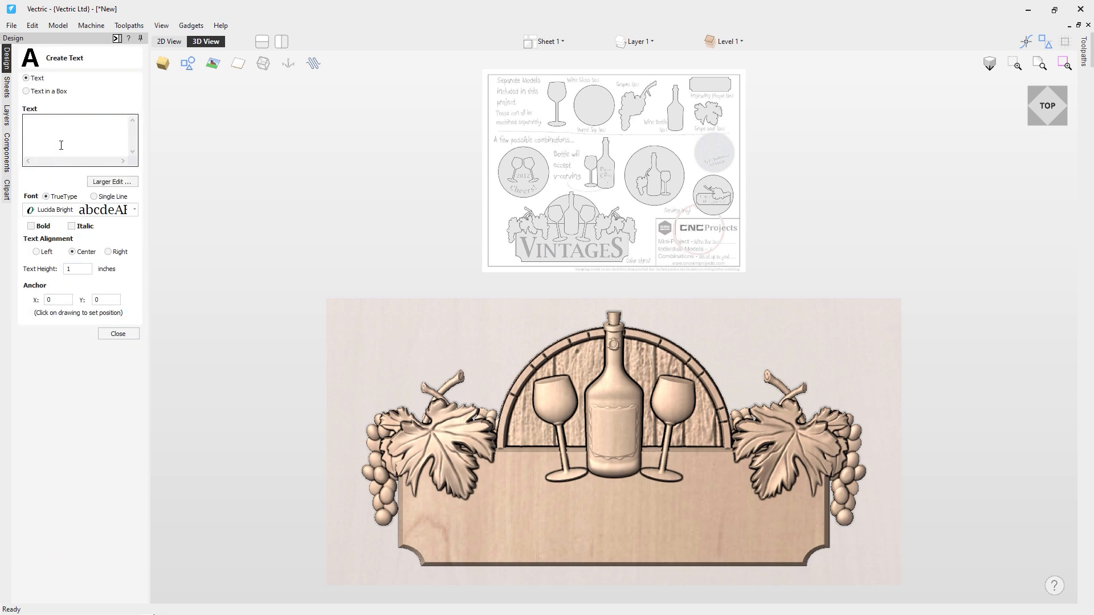
type("VINTAGES")
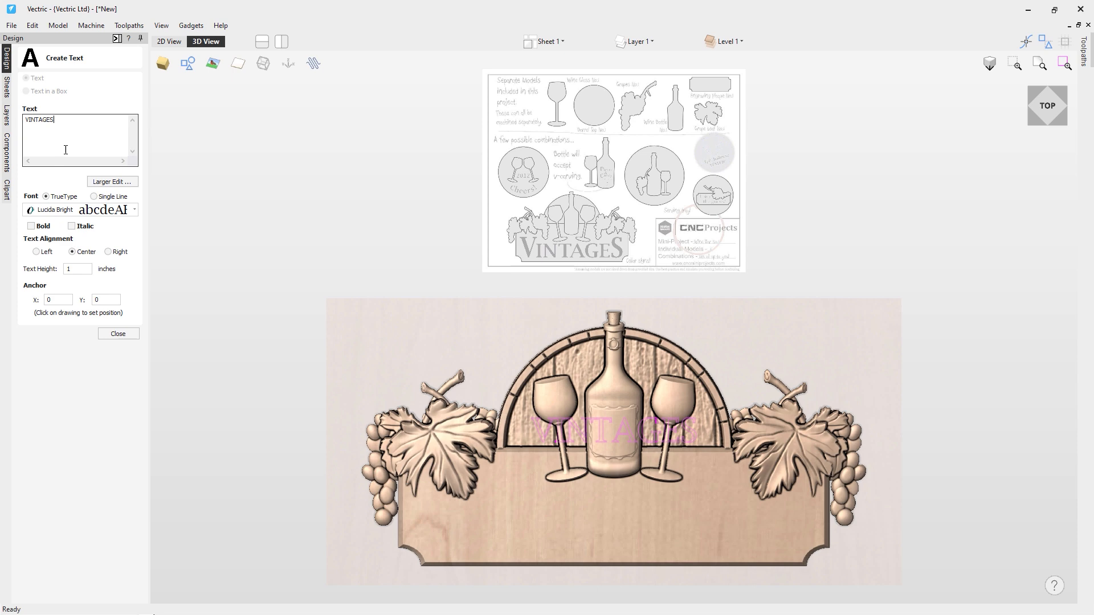
left_click(97, 210)
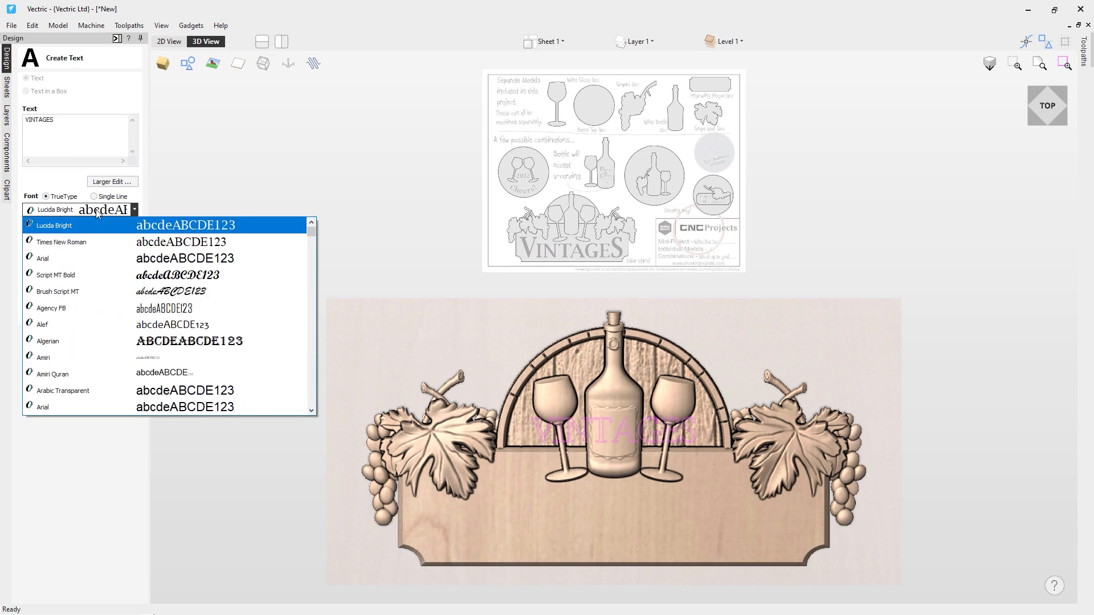
left_click(96, 210)
left_click(45, 229)
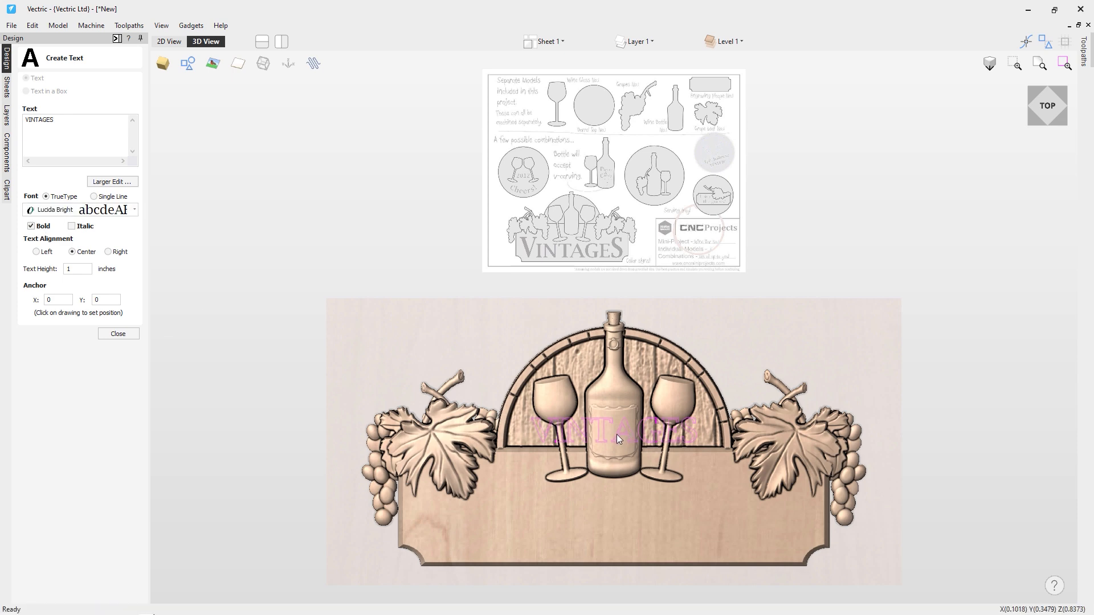
- Finish the text and move "VINTAGES" down onto the plaque below the bottle, to about X 0, Y -3.09
left_click(122, 336)
left_click_drag(617, 428, 619, 515)
scroll(695, 564, "up", 3)
scroll(695, 564, "down", 4)
scroll(695, 564, "up", 2)
scroll(501, 563, "up", 2)
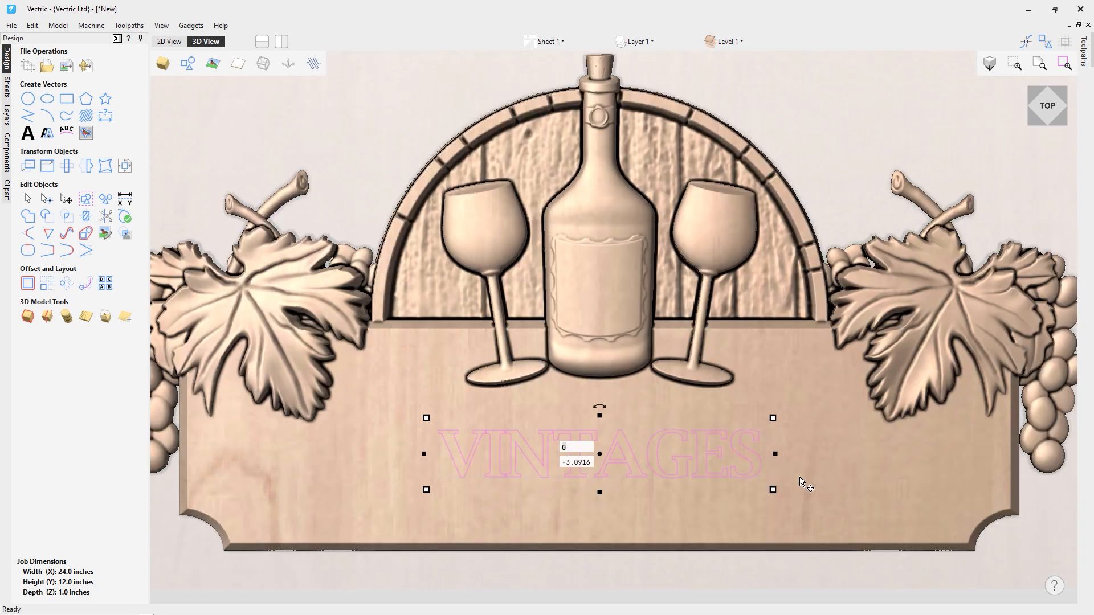
- Enlarge the "VINTAGES" text to about 10.49 × 1.59 inches and lower it on the plaque to about X 0, Y -3.35
scroll(705, 486, "down", 2)
mouse_move(752, 489)
mouse_move(757, 490)
left_mouse_down()
mouse_move(783, 492)
mouse_move(739, 487)
left_mouse_up()
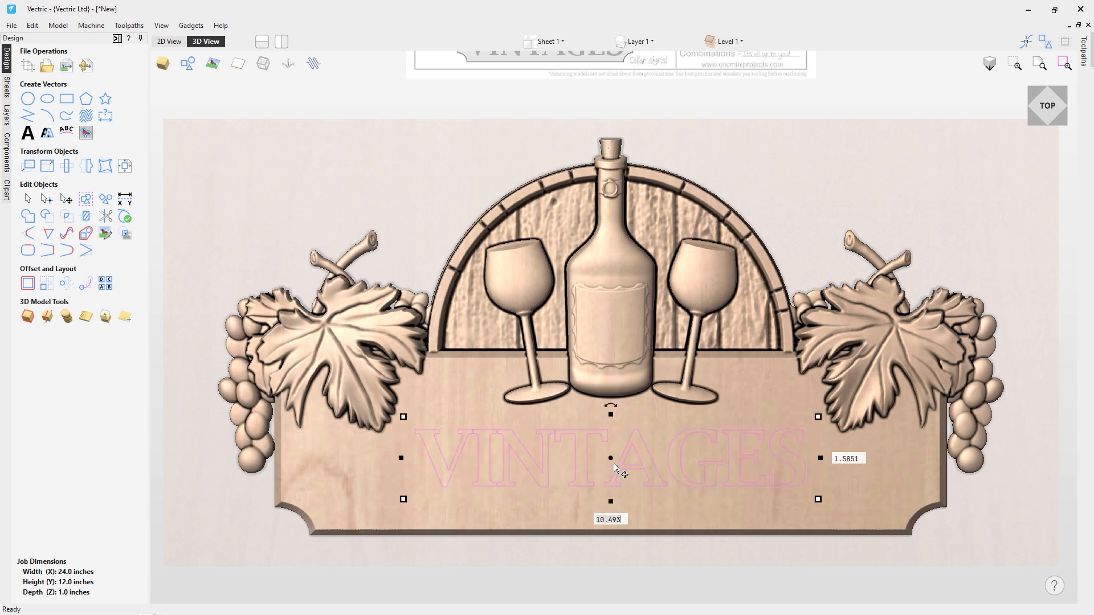
mouse_move(613, 459)
left_click_drag(612, 459, 611, 467)
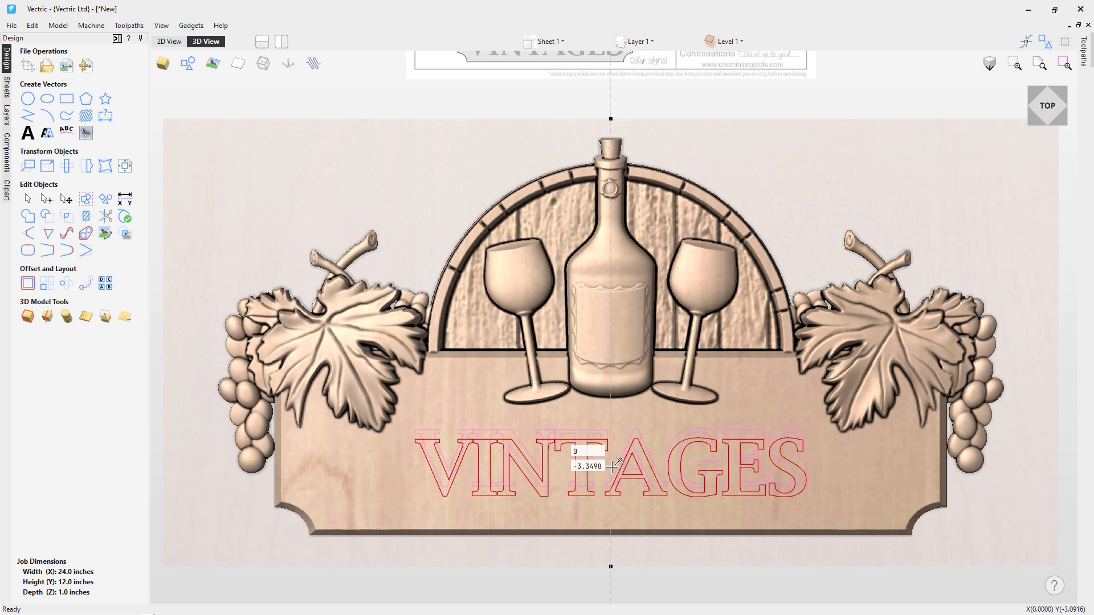
- Convert the "VINTAGES" text to vectors and clear the selection
right_click(532, 473)
mouse_move(615, 456)
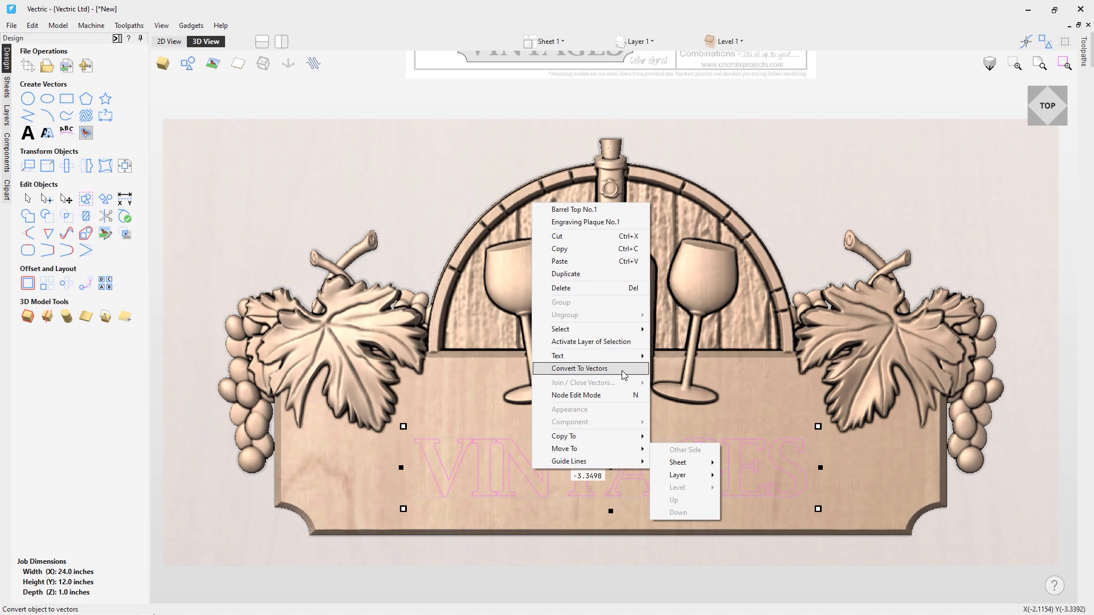
left_click(598, 368)
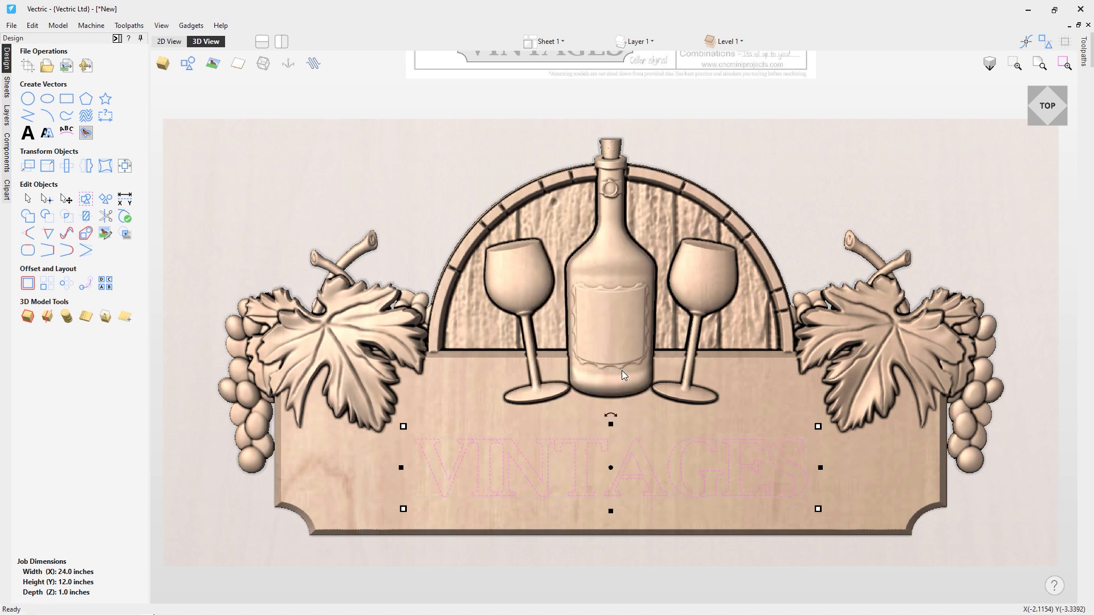
left_click(457, 473)
left_click(467, 559)
- Nudge the letter V outward from the word and enlarge it to about 2.21 × 2.15 inches
left_click(448, 479)
key("Left")
key("Left")
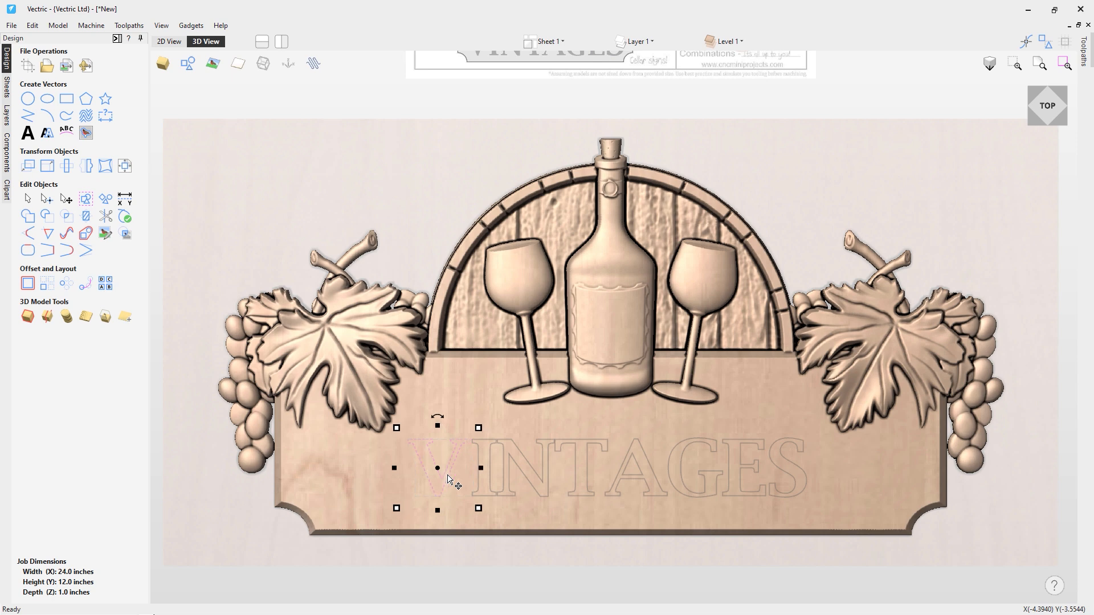
left_click_drag(478, 507, 479, 507)
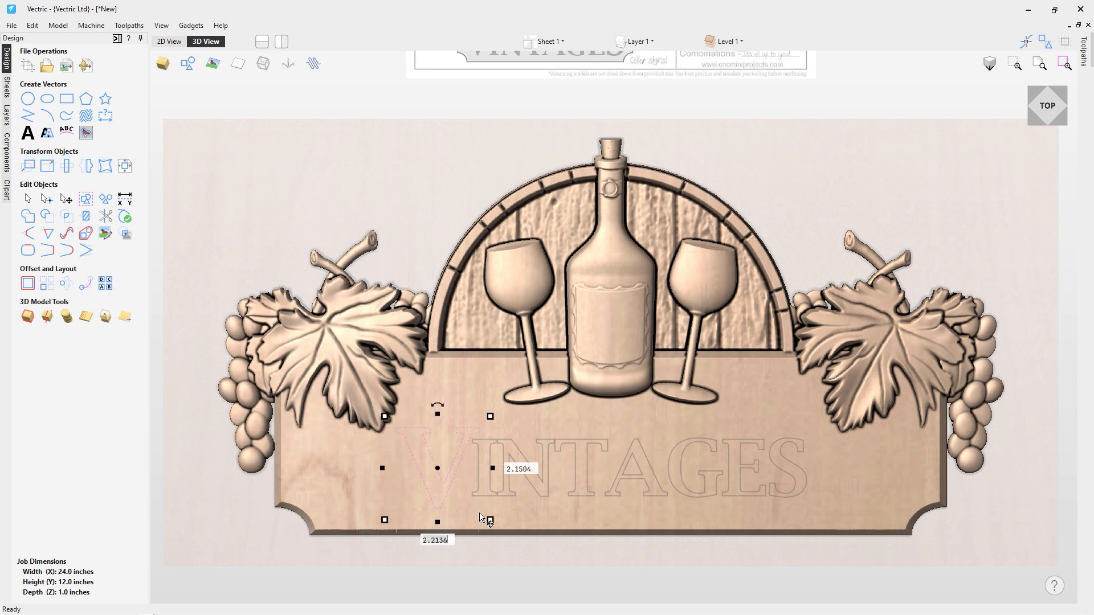
- Nudge the final letter S outward, enlarge it to about 1.41 × 2.25 inches, and clear the selection
left_click(790, 468)
key("Right")
key("Right")
left_click_drag(824, 508, 821, 510)
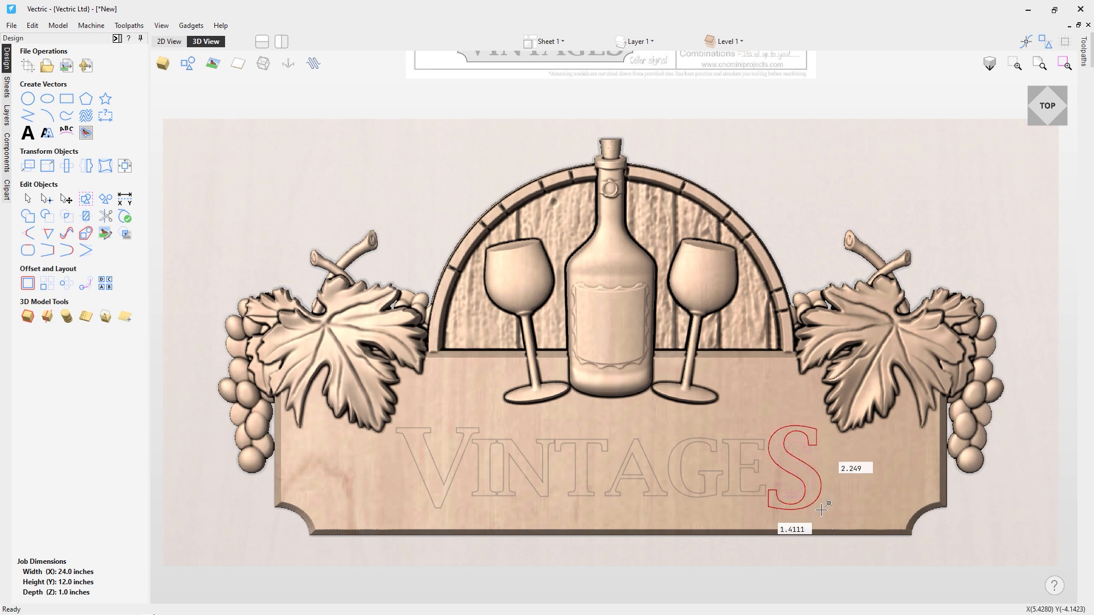
left_click_drag(821, 510, 821, 511)
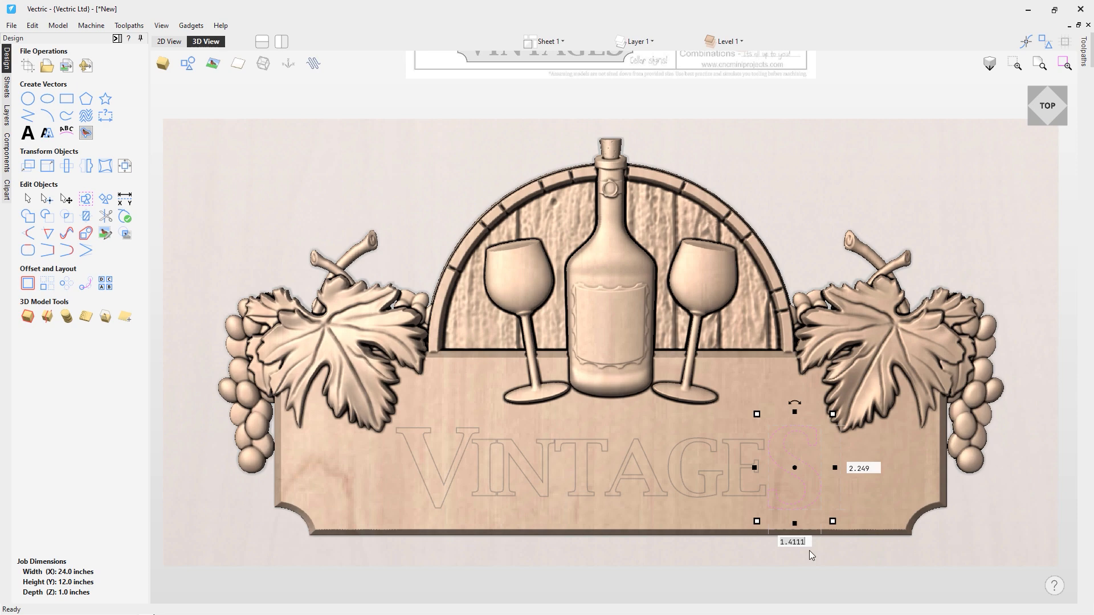
left_click(847, 499)
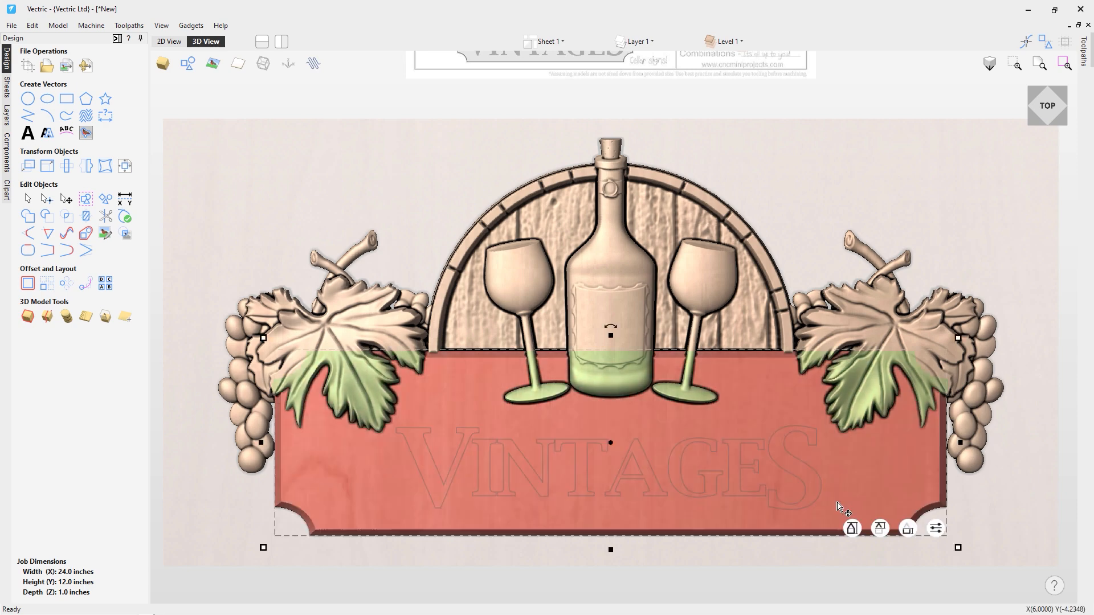
left_click(570, 570)
scroll(644, 293, "down", 3)
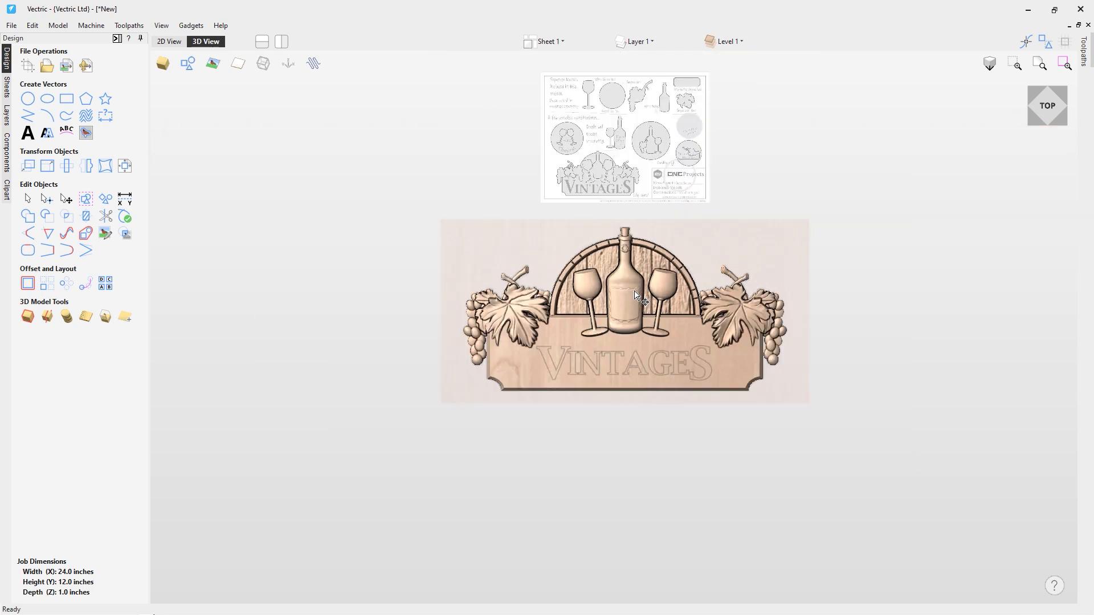
scroll(618, 205, "up", 3)
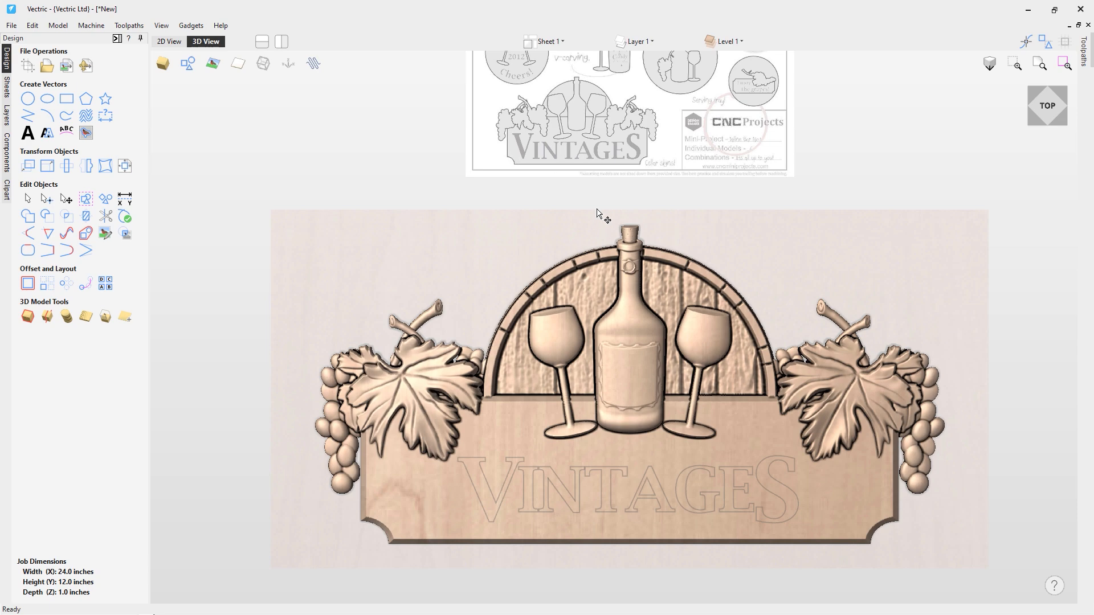
scroll(681, 572, "down", 2)
scroll(682, 572, "up", 3)
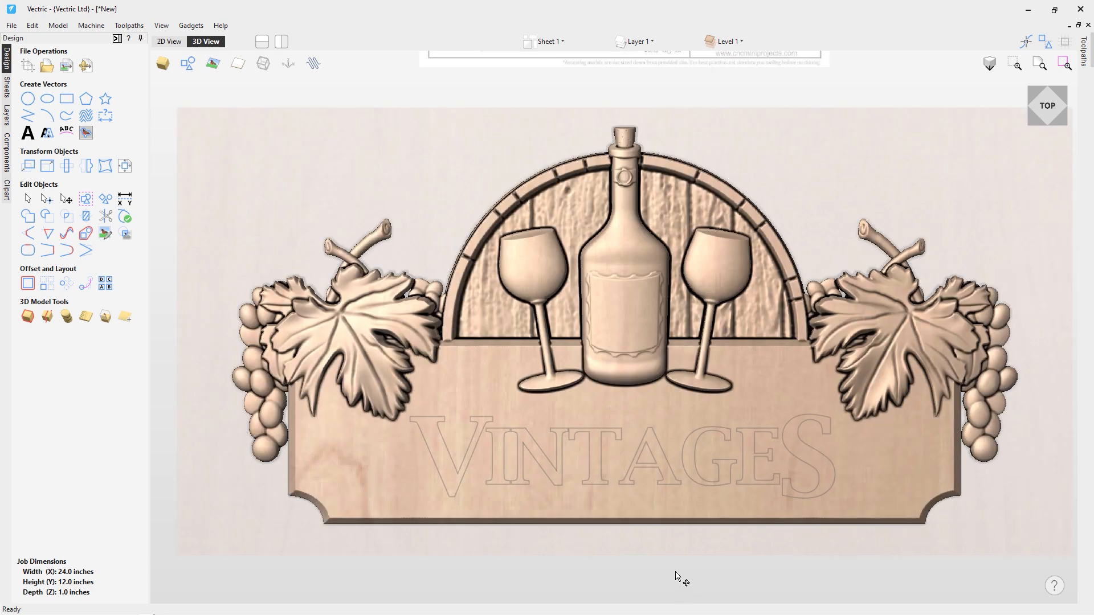